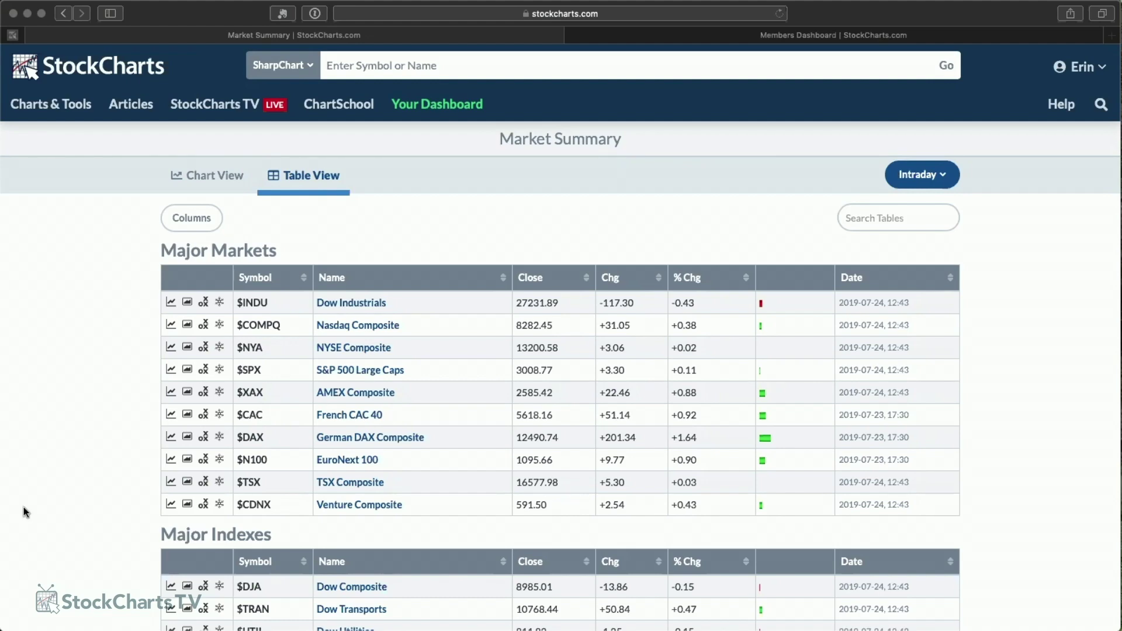
scroll(107, 439, down, 5)
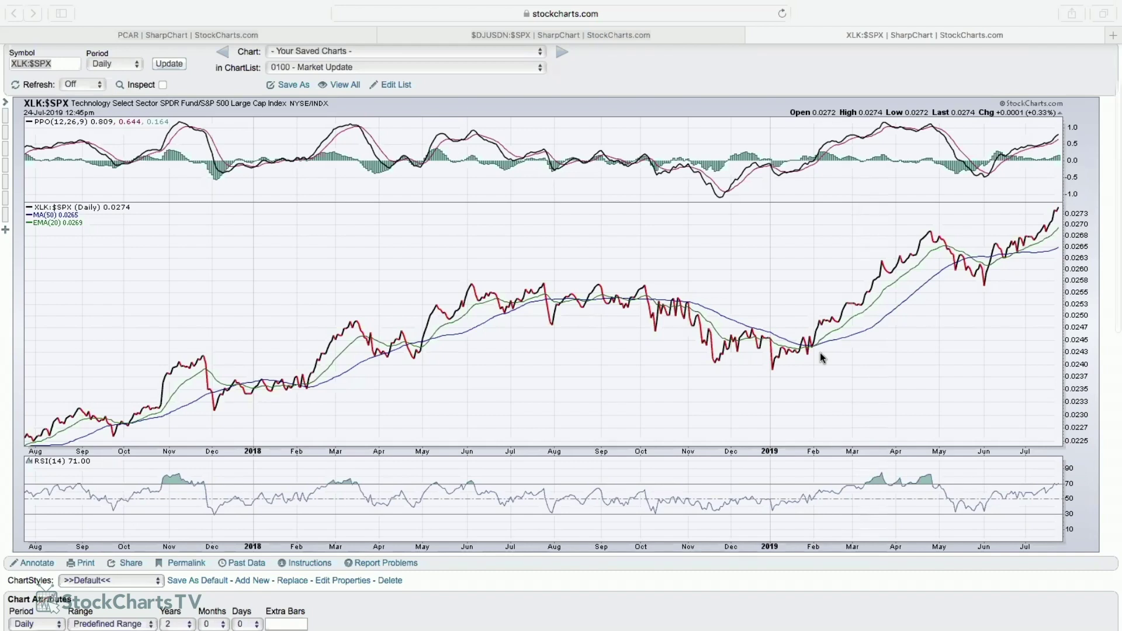
scroll(821, 358, up, 1)
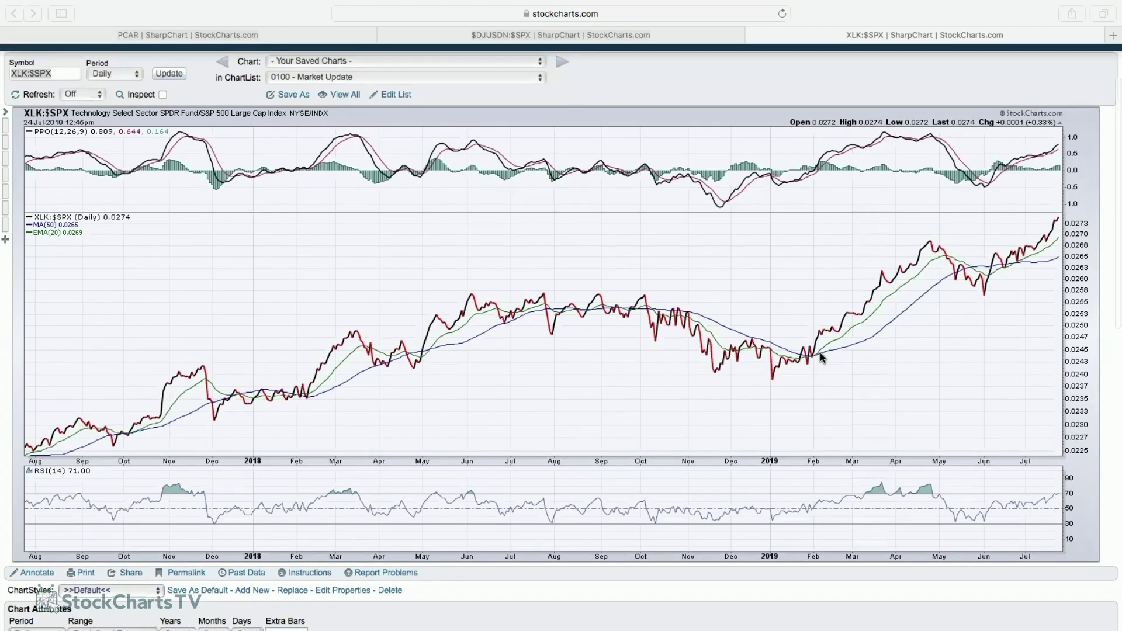
click(849, 372)
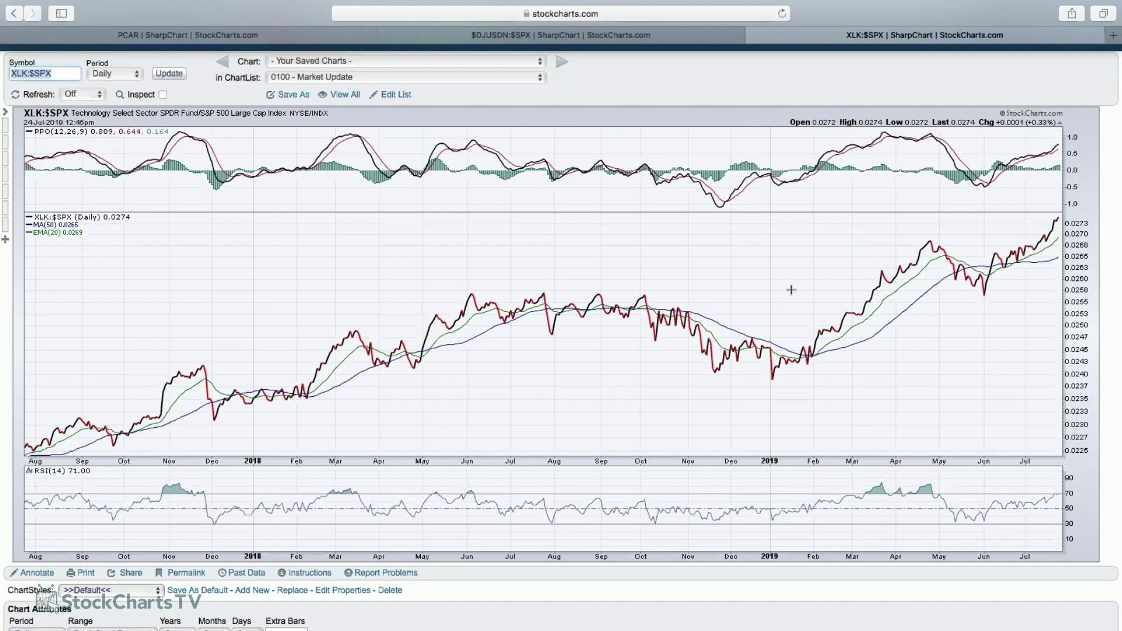
Step: Zoom in on the Today's 10n10 RRG, recentre it on the cluster of tails around the 100 crossing, and review the symbol table
scroll(791, 290, down, 1)
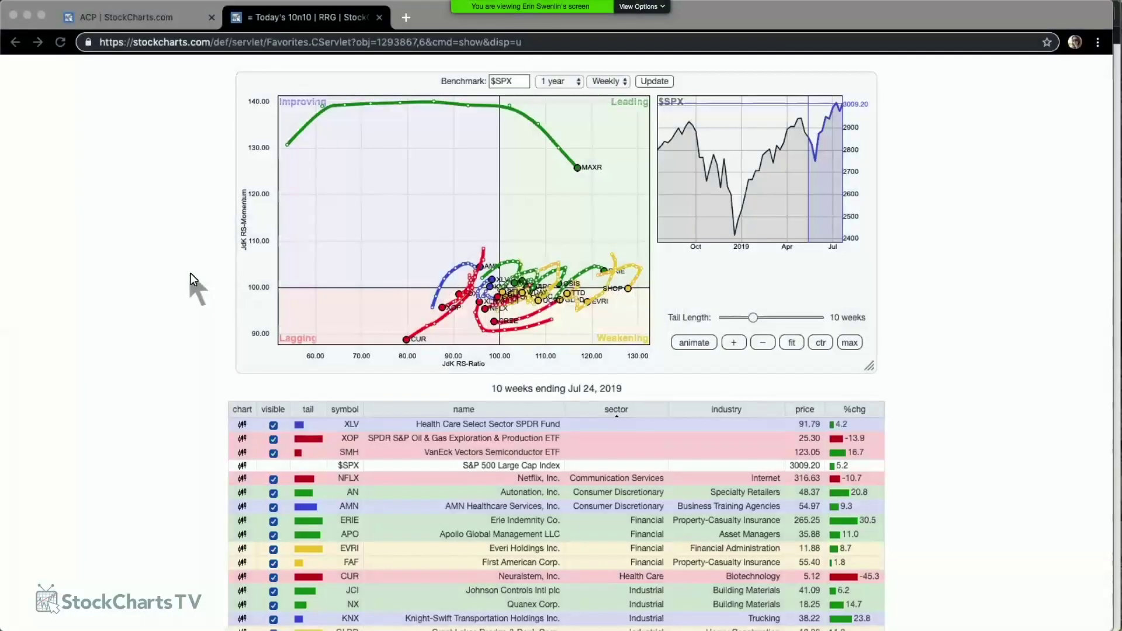
scroll(190, 272, down, 4)
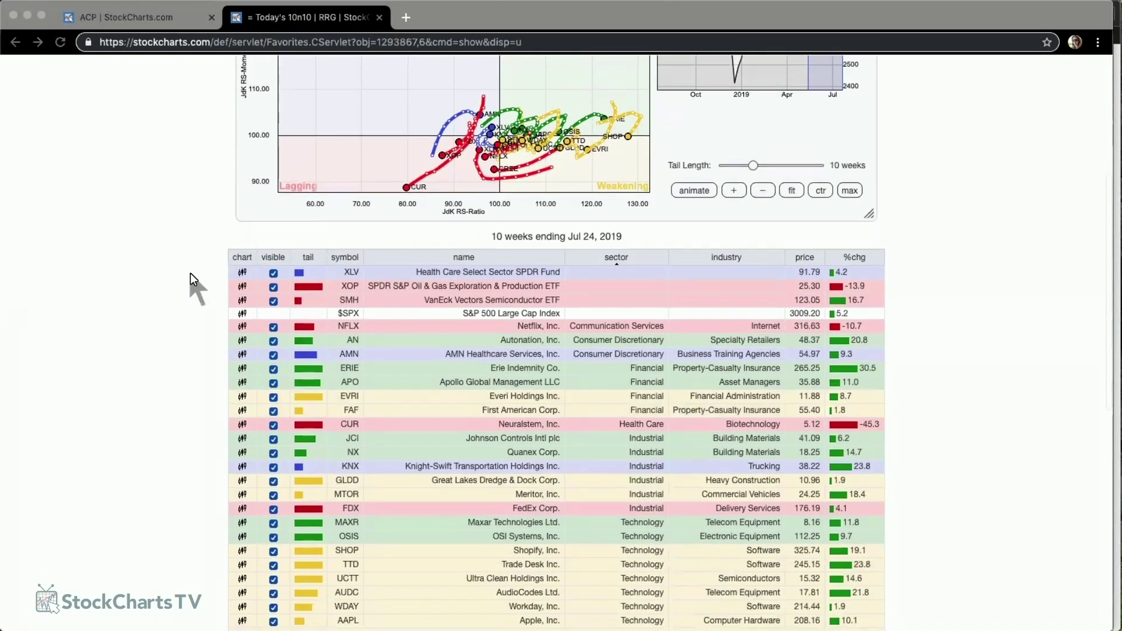
scroll(191, 272, up, 6)
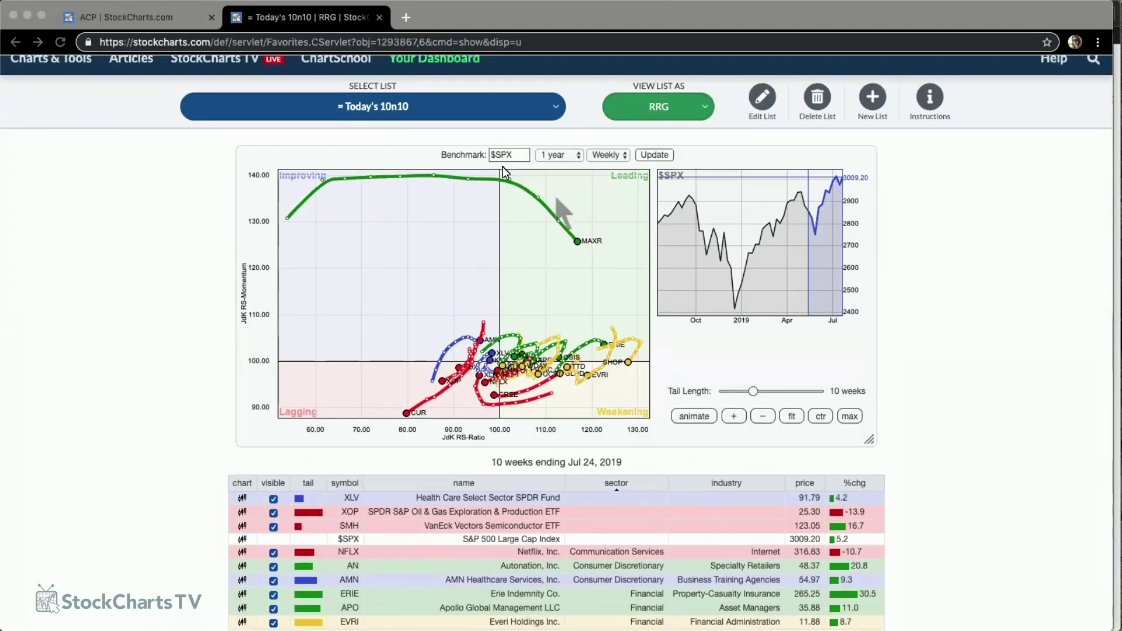
click(734, 416)
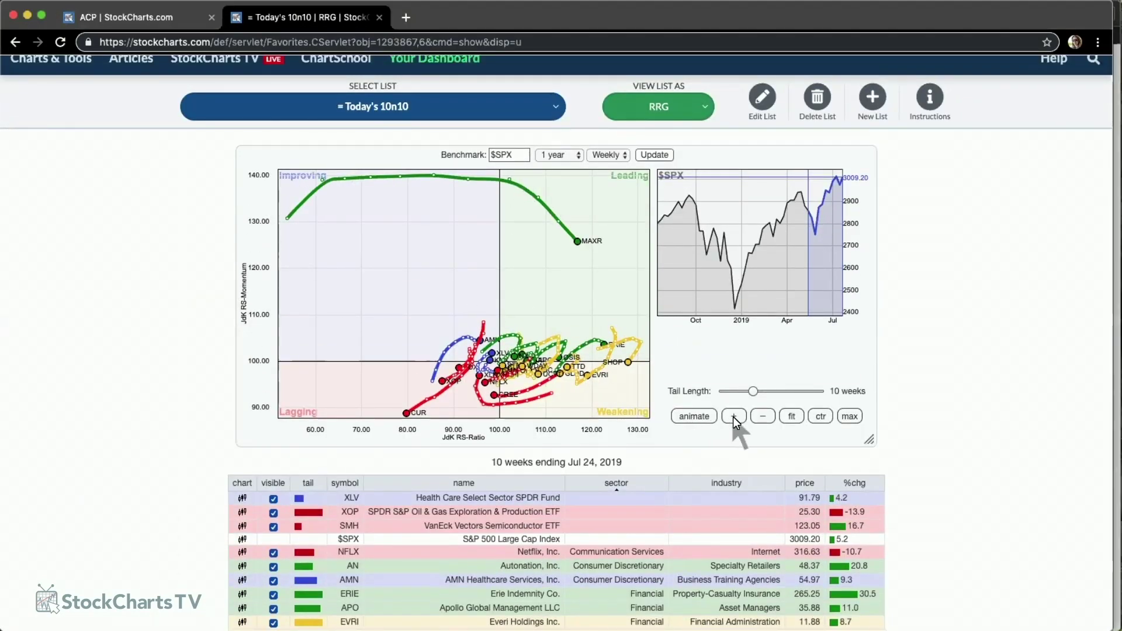
click(734, 416)
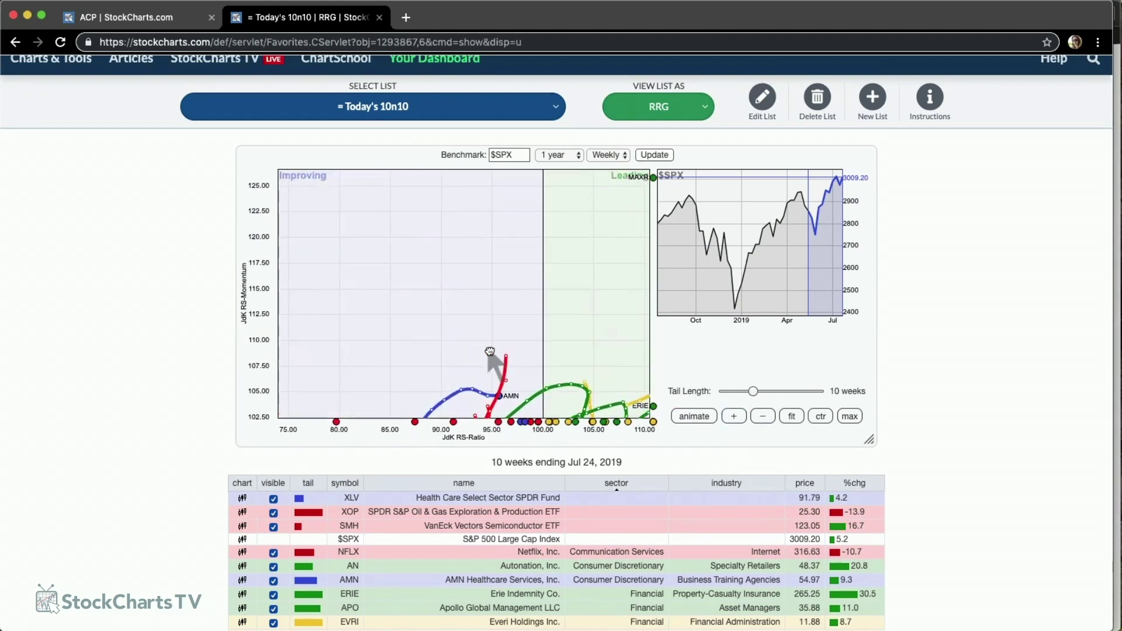
drag(502, 409, 463, 330)
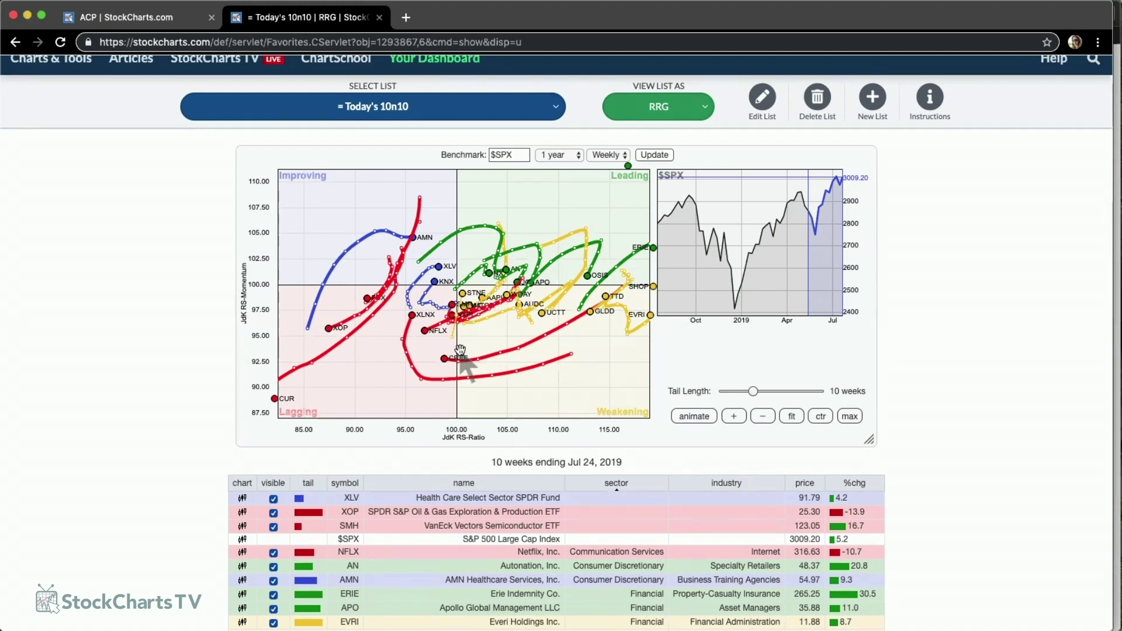
scroll(460, 351, down, 5)
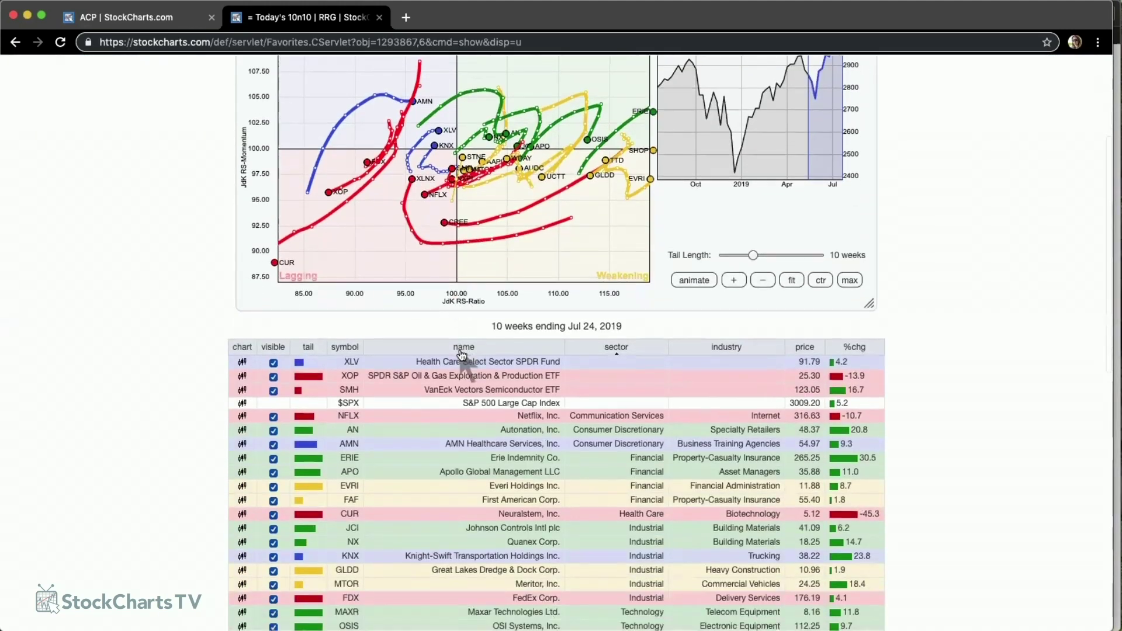
scroll(459, 349, down, 1)
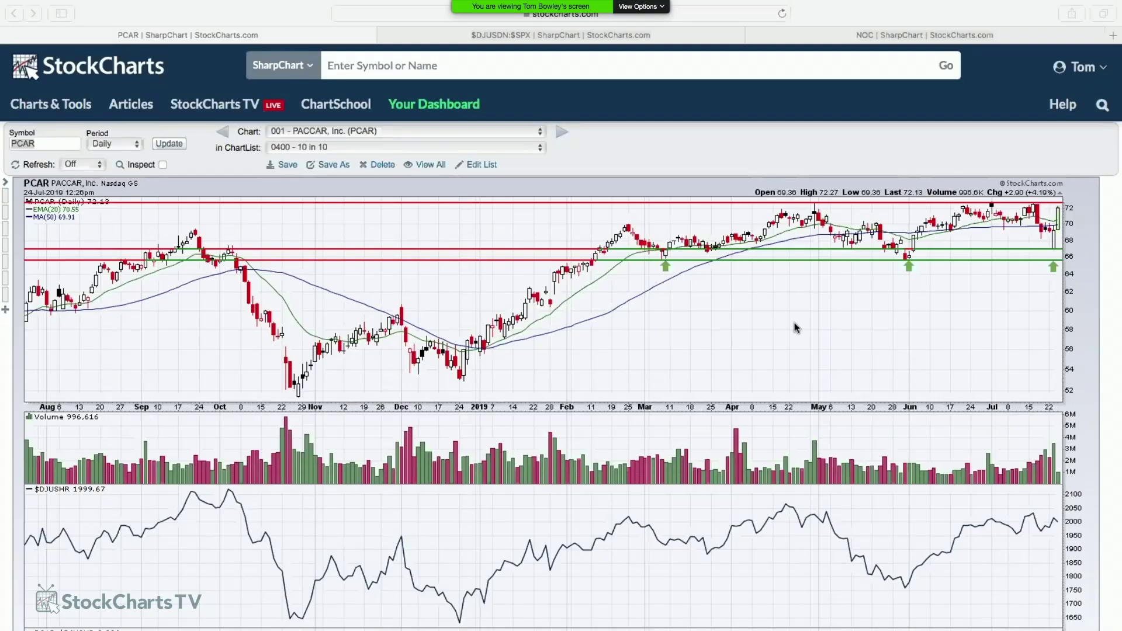
Step: Examine the PCAR chart's industry group and relative strength panels below the price and volume
scroll(845, 310, down, 2)
scroll(845, 310, down, 8)
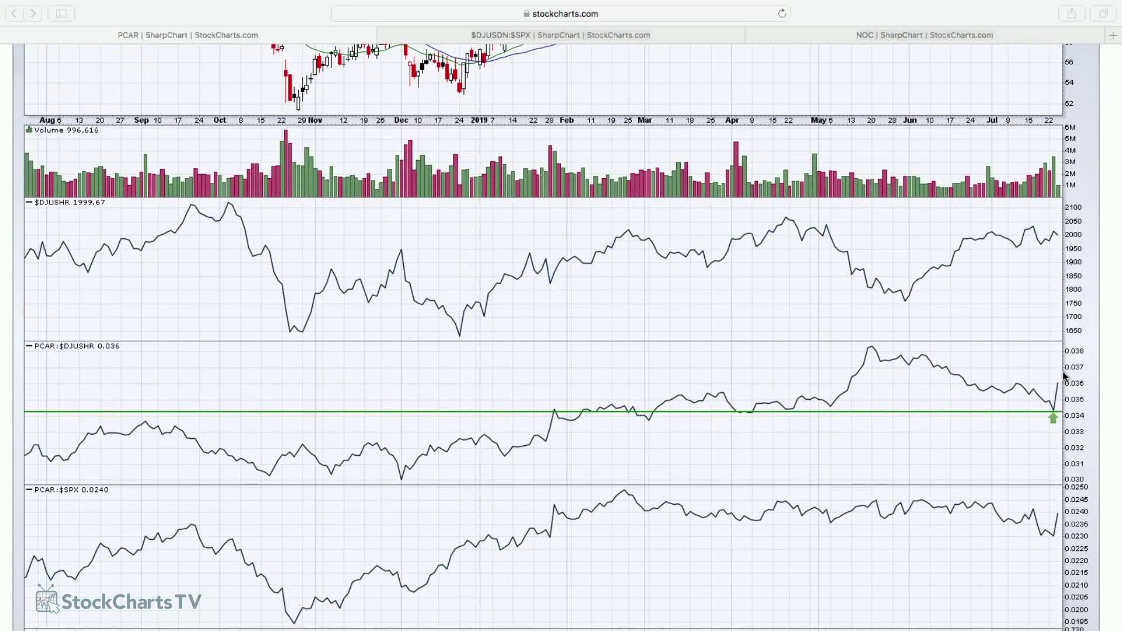
scroll(1026, 375, up, 4)
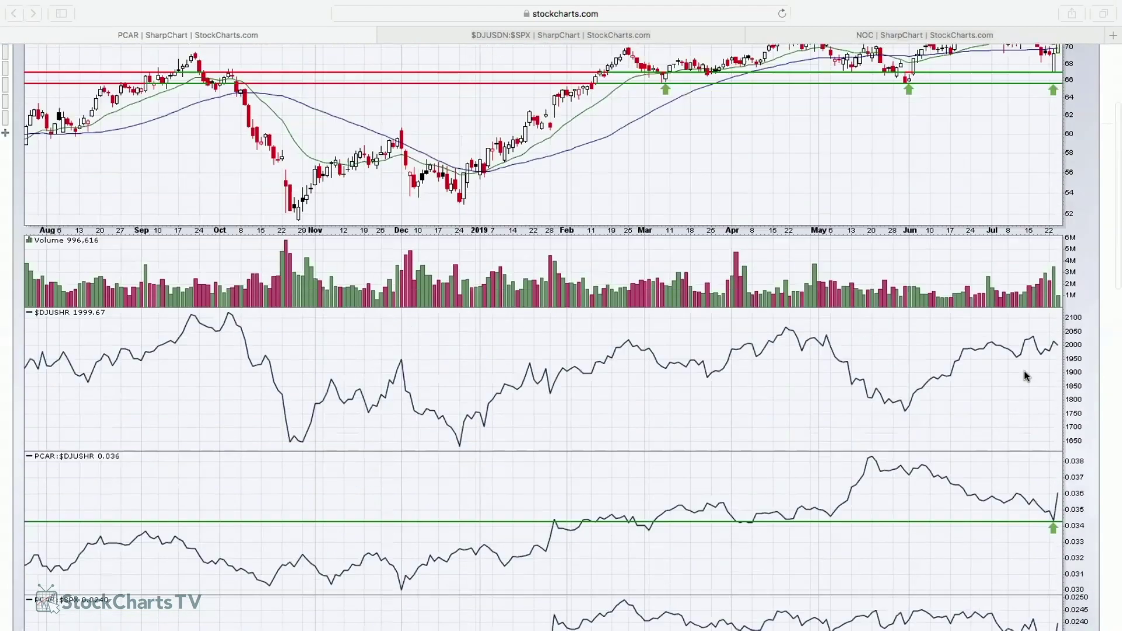
scroll(1027, 376, up, 6)
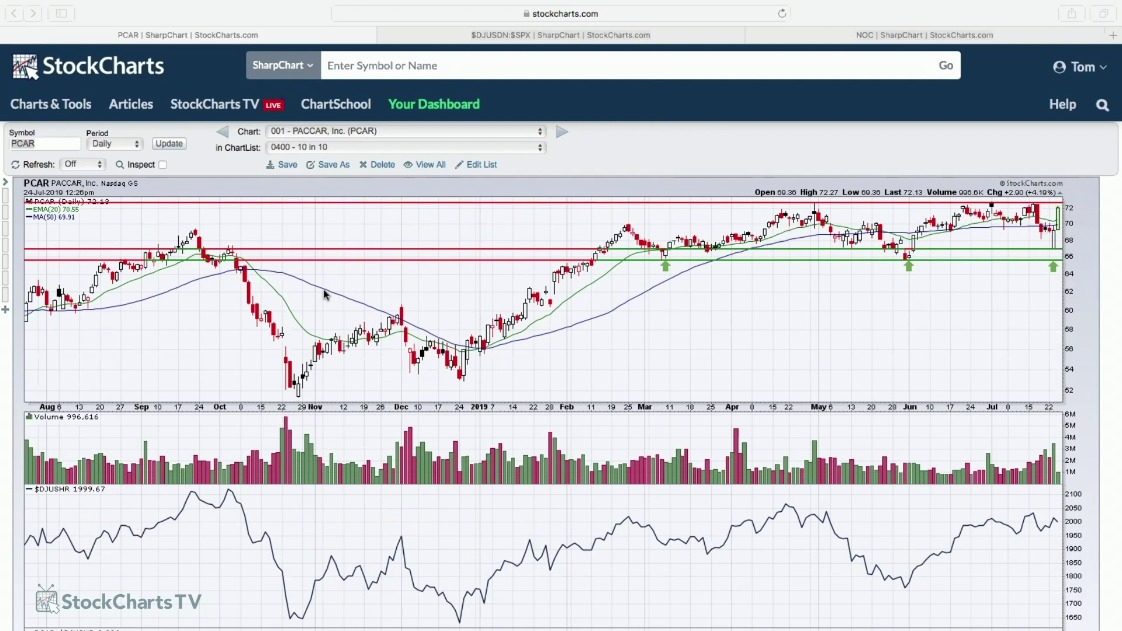
Step: Change the SharpChart symbol from PCAR to GLDD and load its daily chart
click(309, 206)
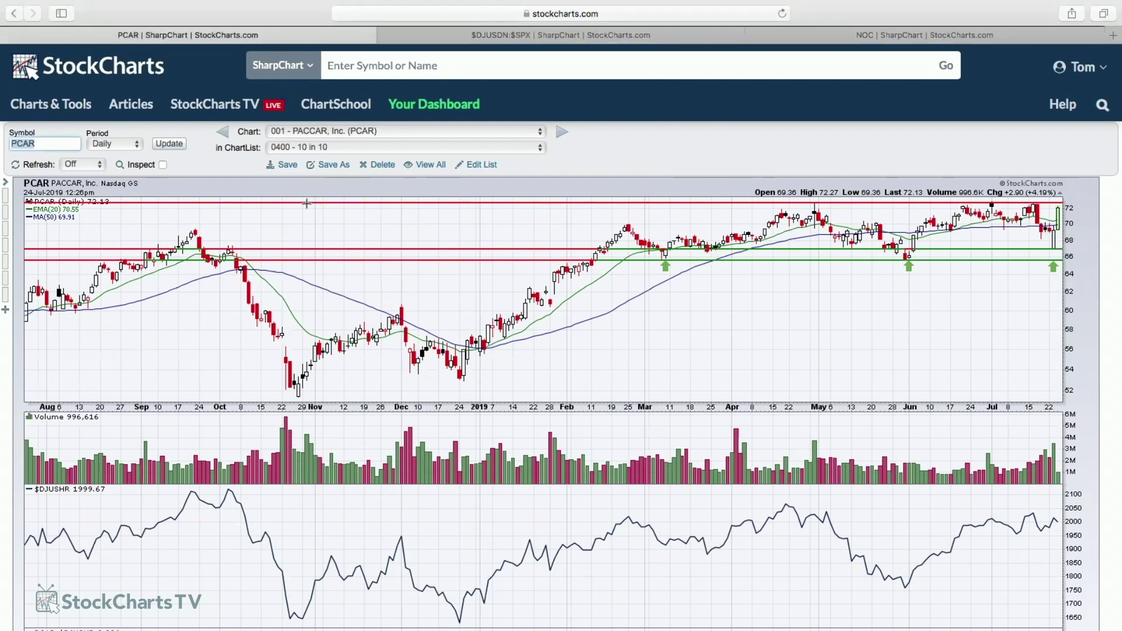
click(53, 142)
key(BackSpace)
key(BackSpace)
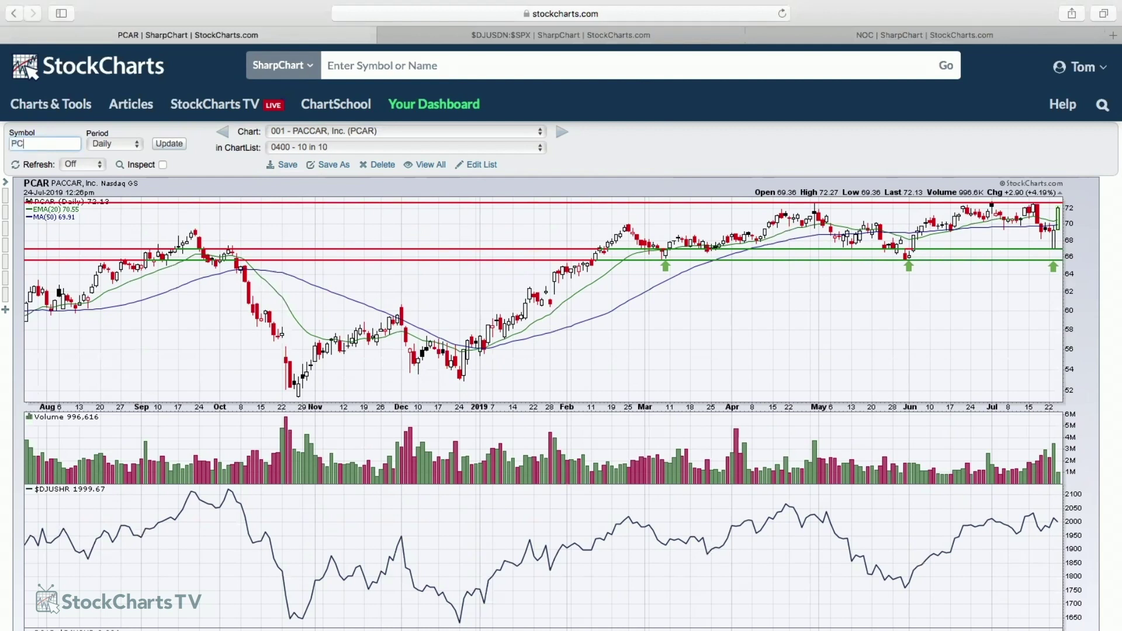
key(BackSpace)
key(BackSpace)
text(gldd)
key(Return)
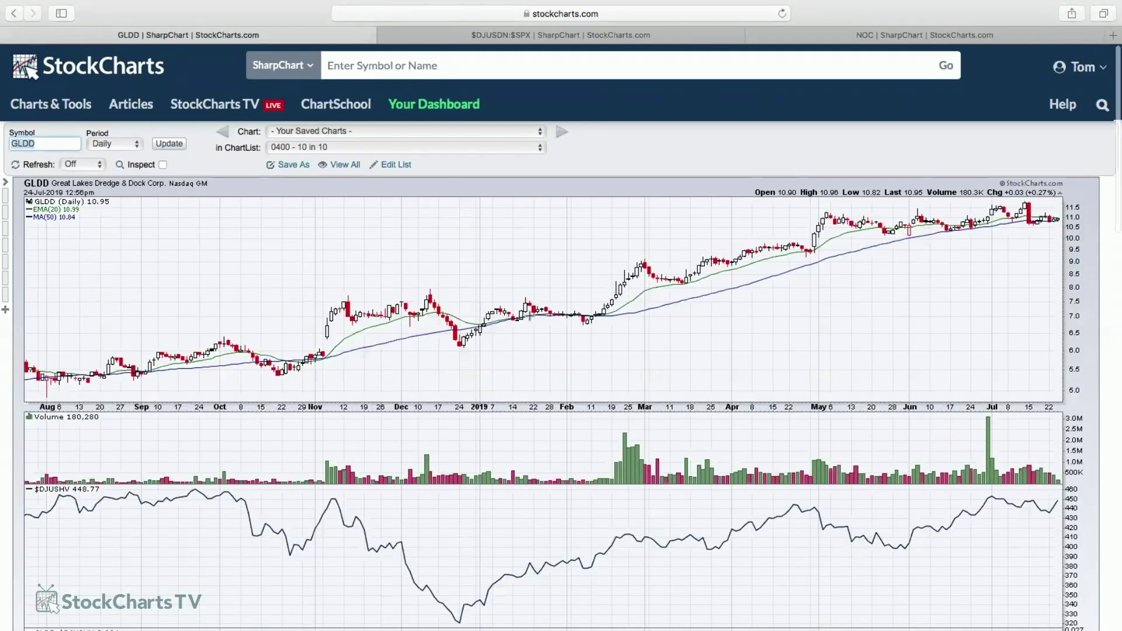
Step: Examine GLDD's volume, its $DJUSHV industry group, and the relative strength panels against the group and $SPX
scroll(530, 316, down, 3)
scroll(529, 315, down, 1)
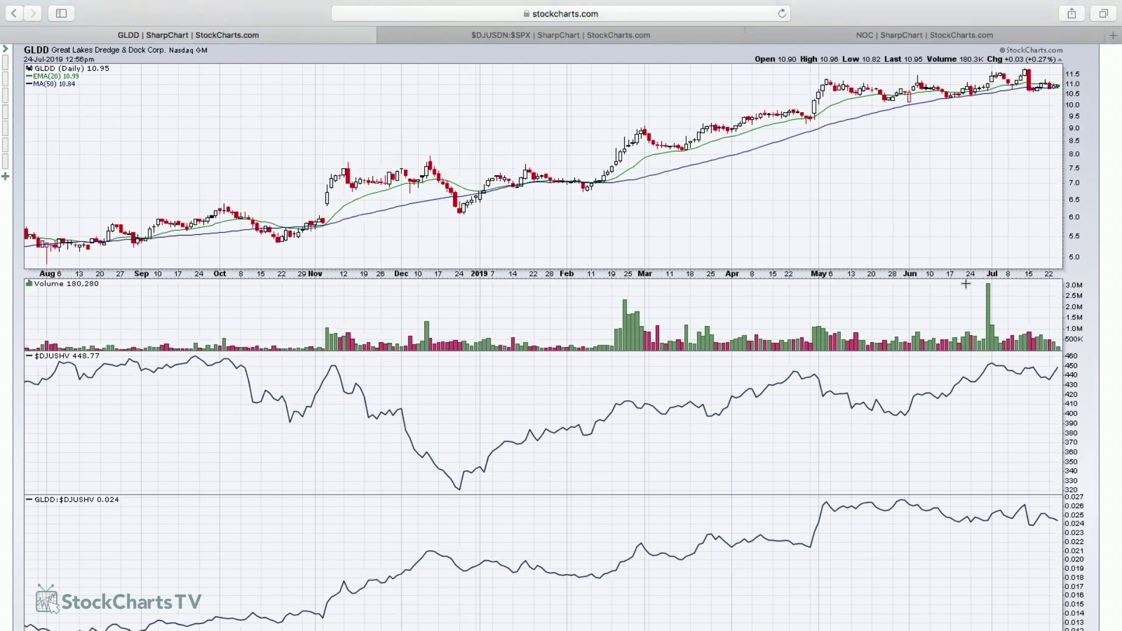
scroll(1005, 304, down, 5)
scroll(979, 321, down, 5)
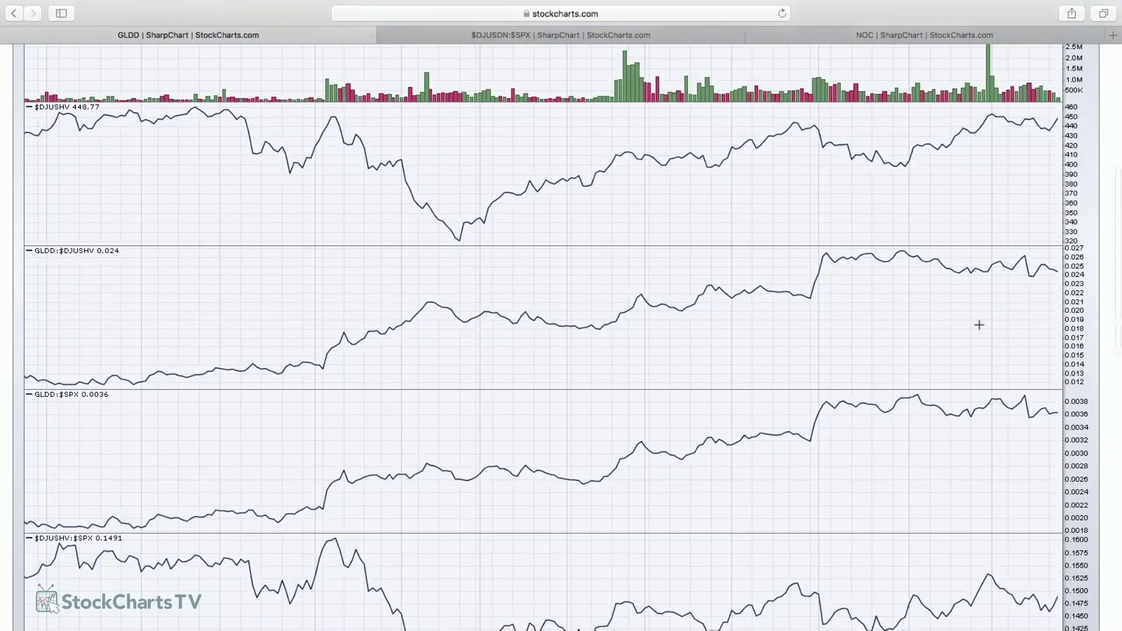
scroll(973, 255, up, 2)
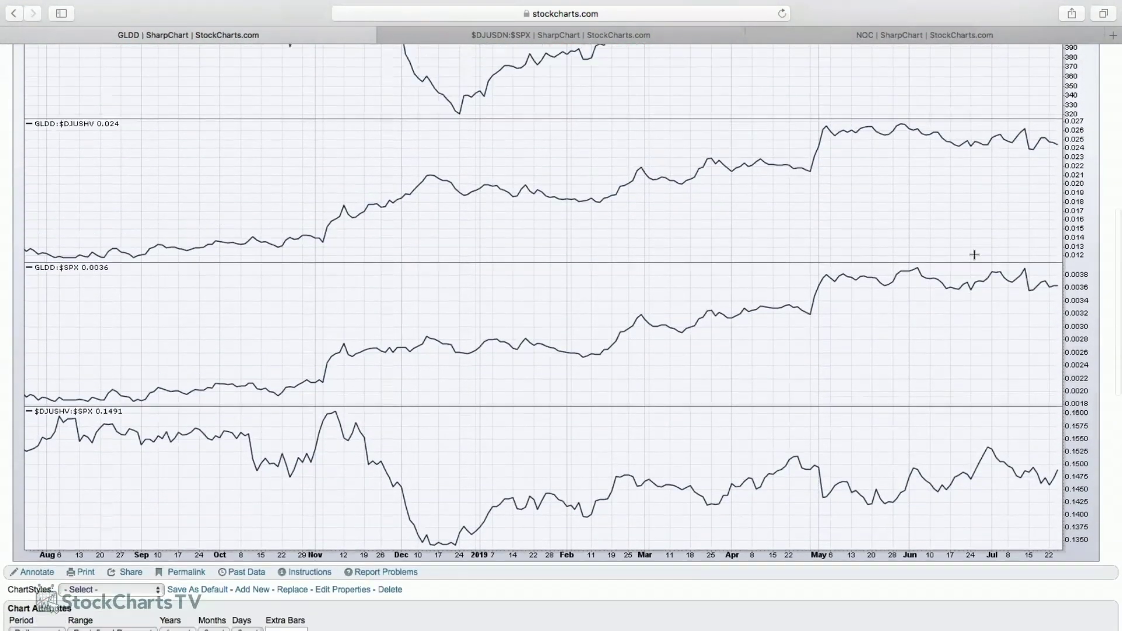
scroll(974, 255, down, 2)
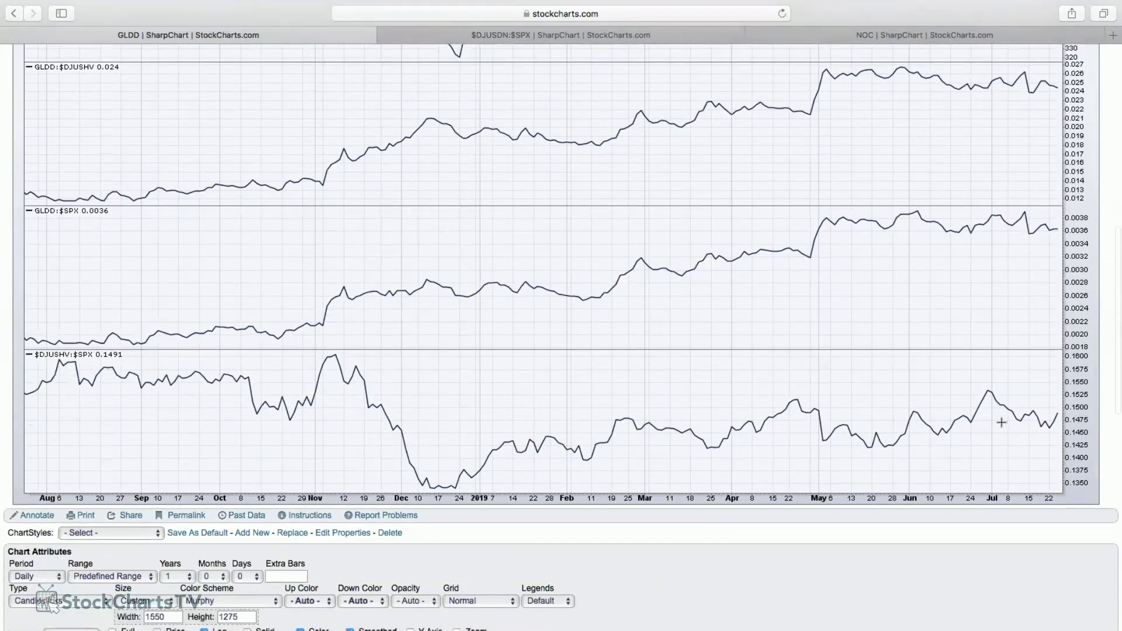
scroll(932, 379, up, 10)
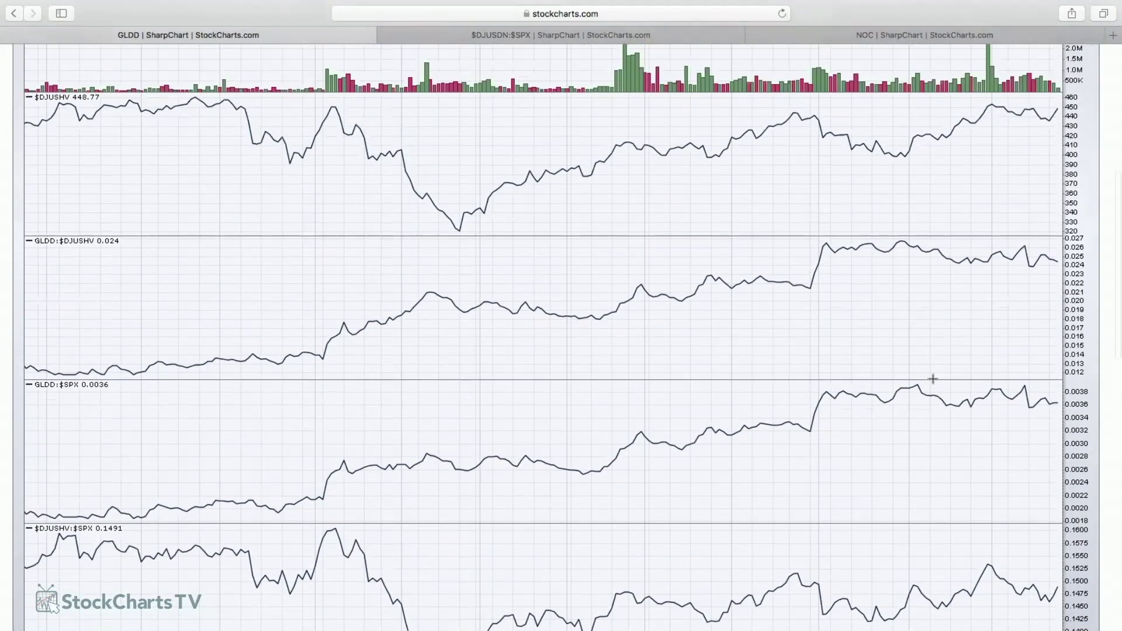
scroll(933, 379, up, 4)
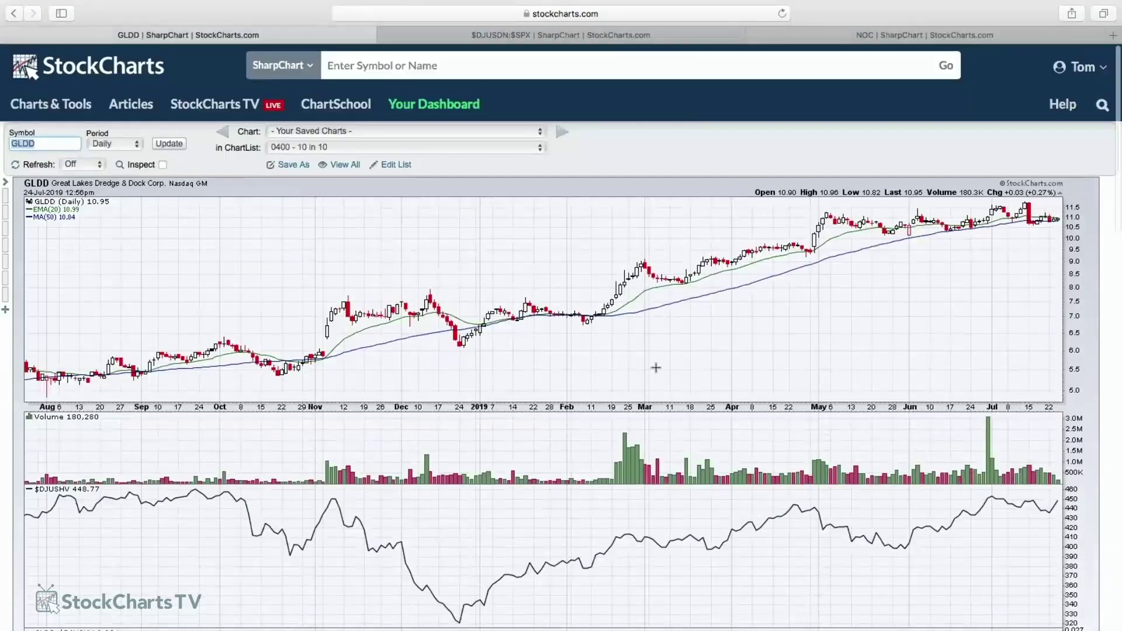
Step: Annotate the GLDD price chart with auto support-resistance lines through the May–June lows and along the July high
scroll(656, 368, down, 2)
scroll(262, 374, down, 10)
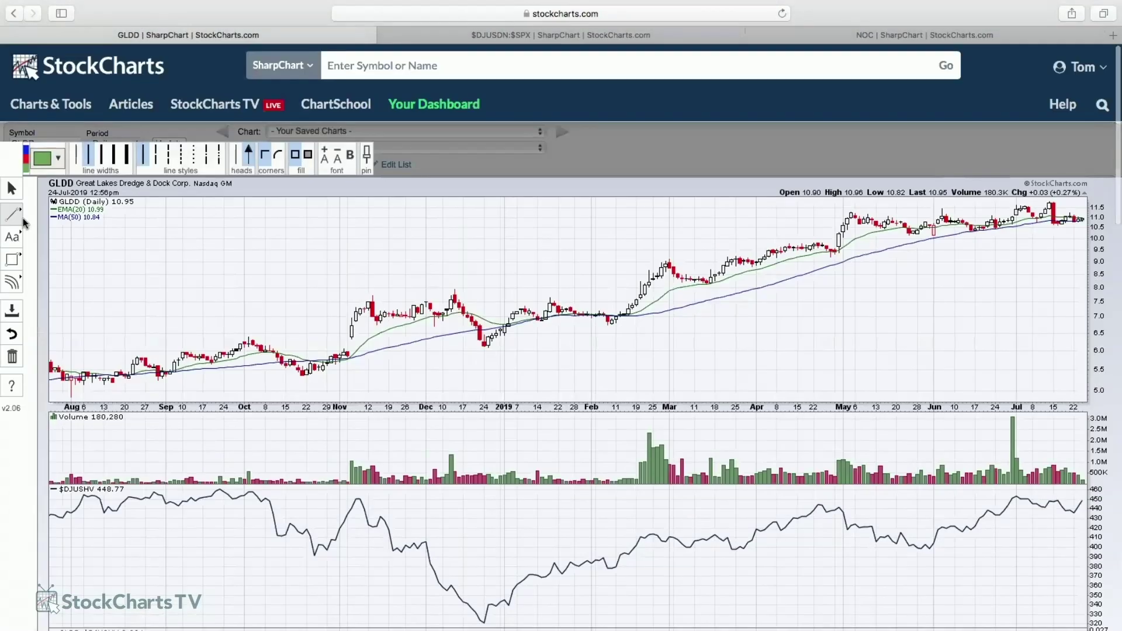
click(13, 215)
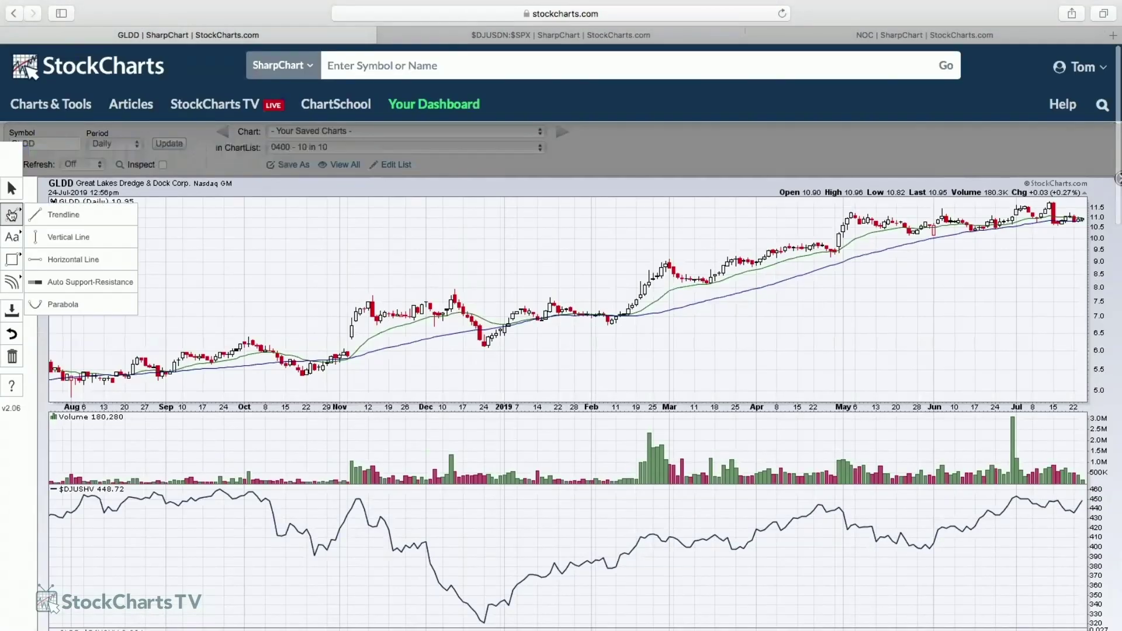
click(96, 283)
mouse_move(175, 232)
mouse_down()
mouse_move(181, 240)
mouse_move(170, 232)
mouse_up()
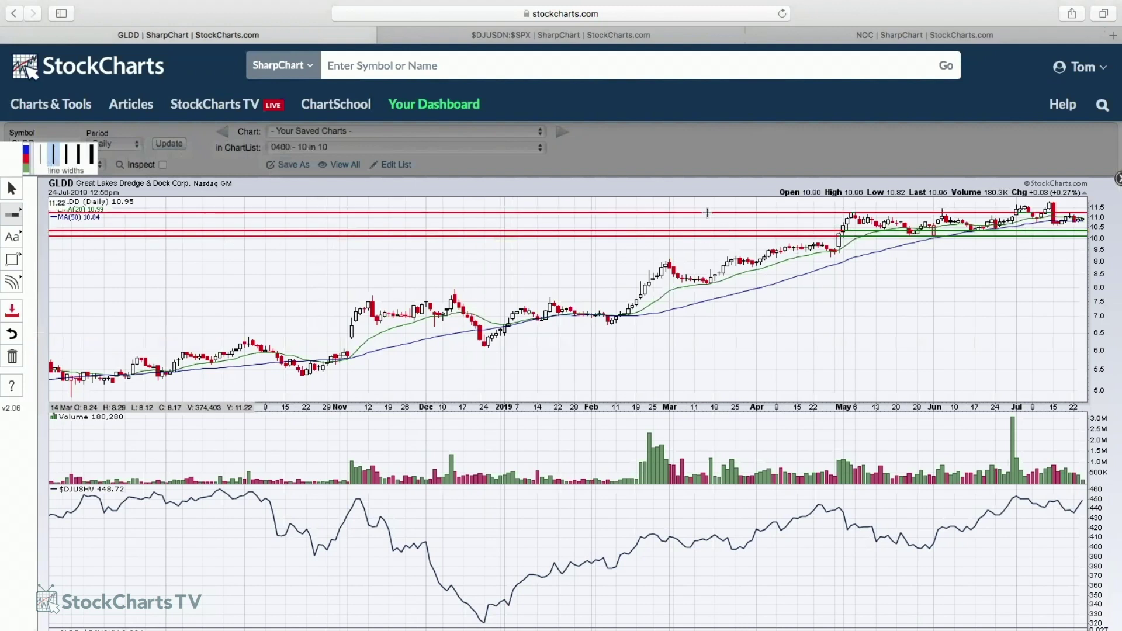
drag(710, 217, 705, 203)
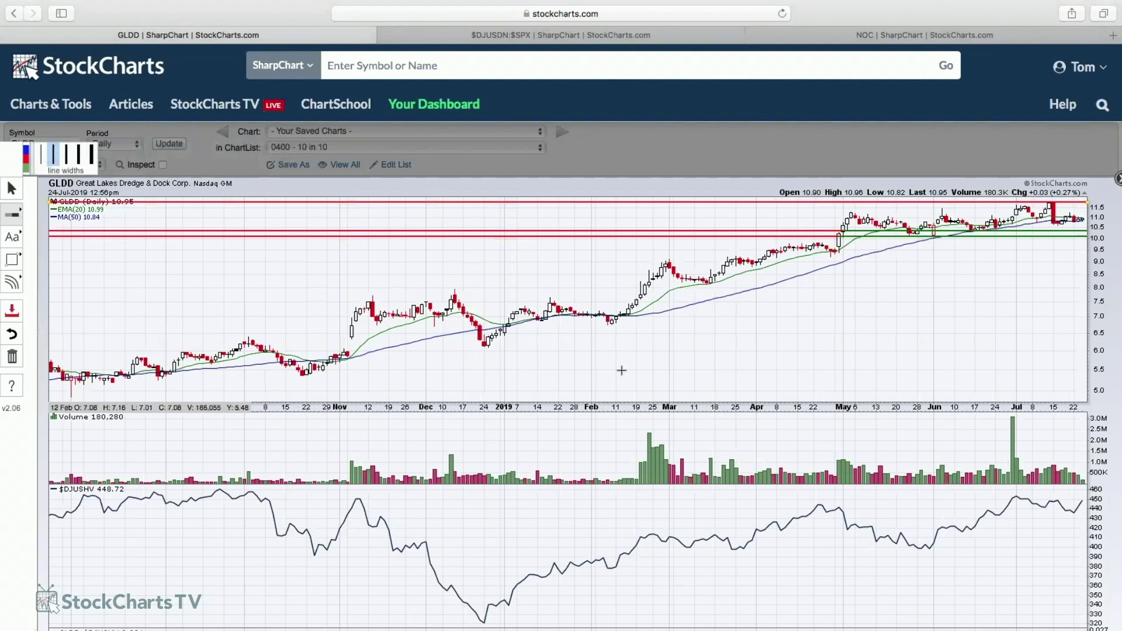
Step: Save the annotated chart as "002 - Great Lakes Dredge & Dock Corp. (GLDD)" in the ChartList 0400 - 10 in 10
click(13, 311)
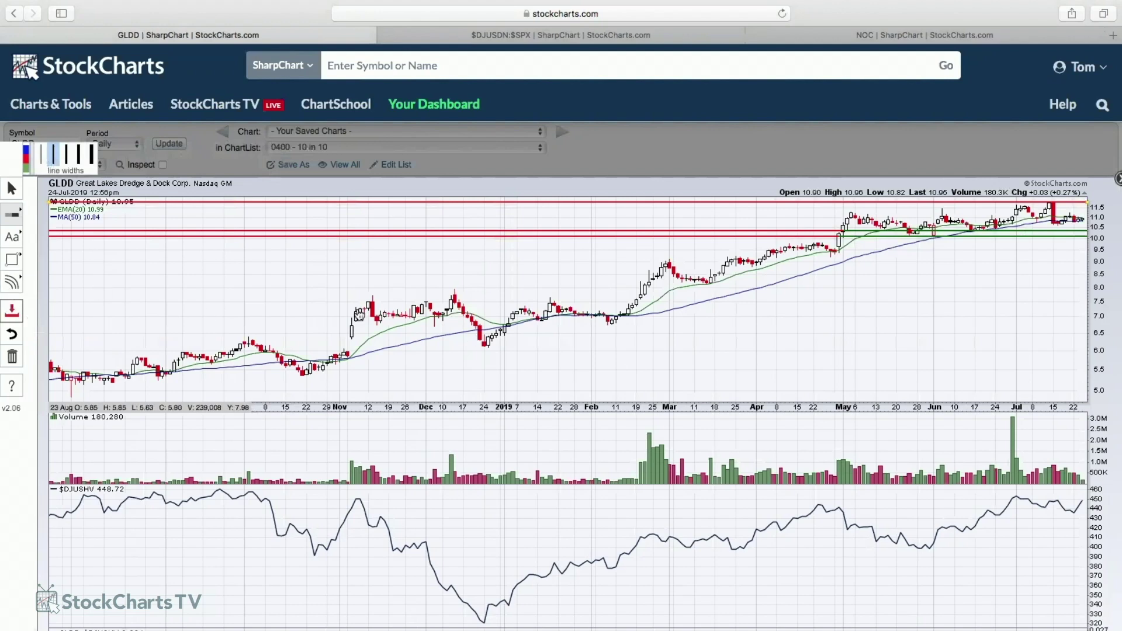
click(540, 356)
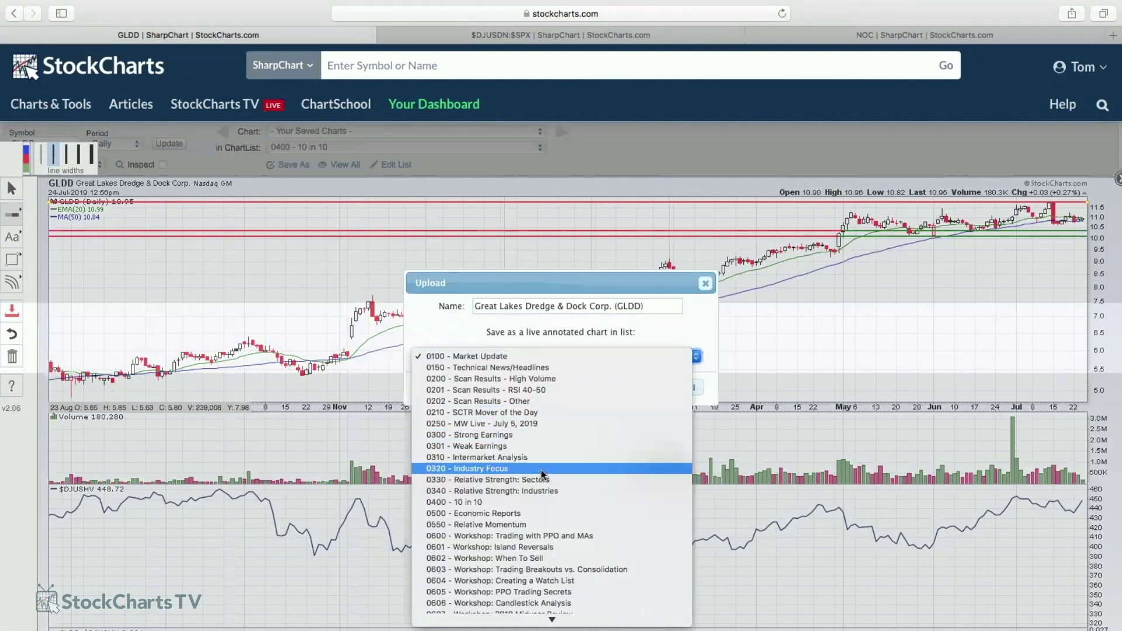
click(540, 502)
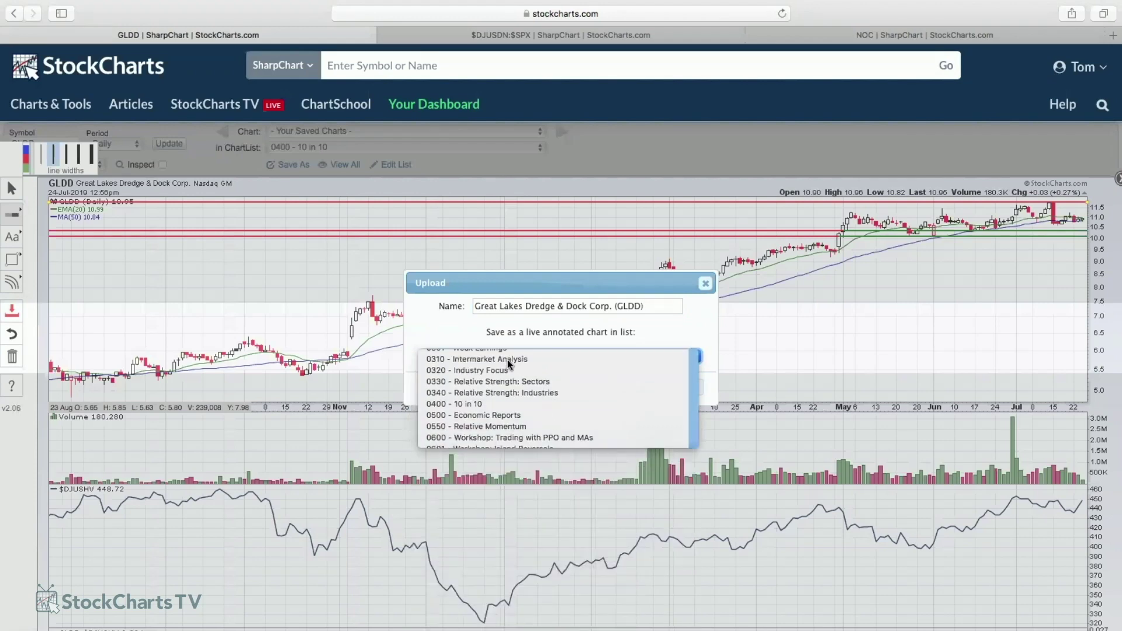
click(476, 306)
text(002 -)
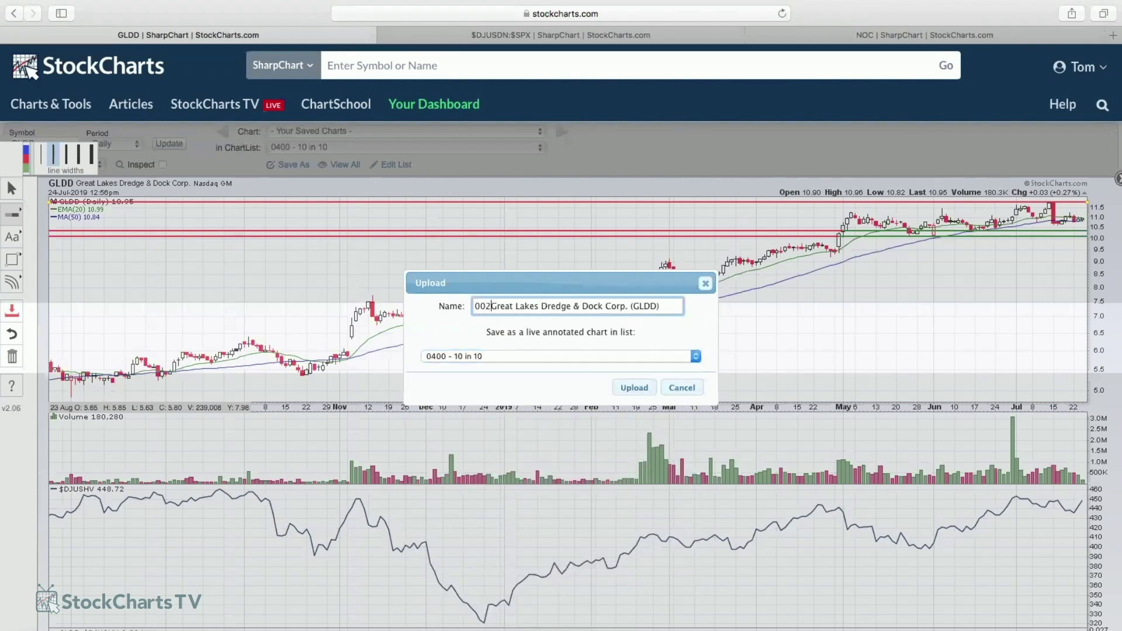
click(636, 387)
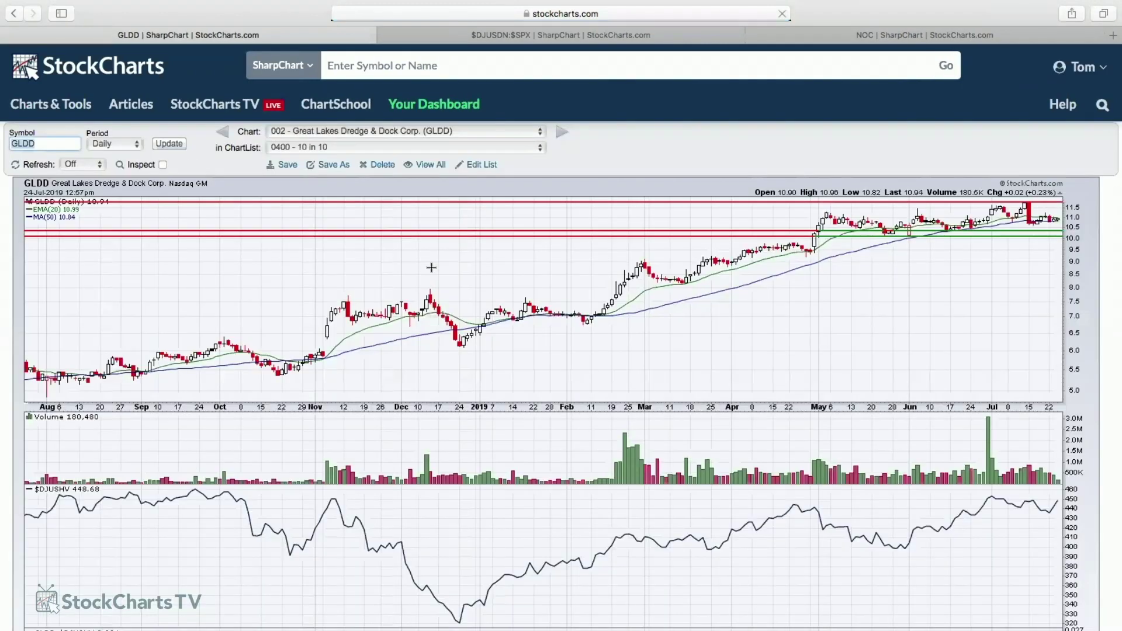
Step: Load the NFLX daily chart and examine its relative strength against the $DJUSNS group and $SPX
text(nflx)
key(Return)
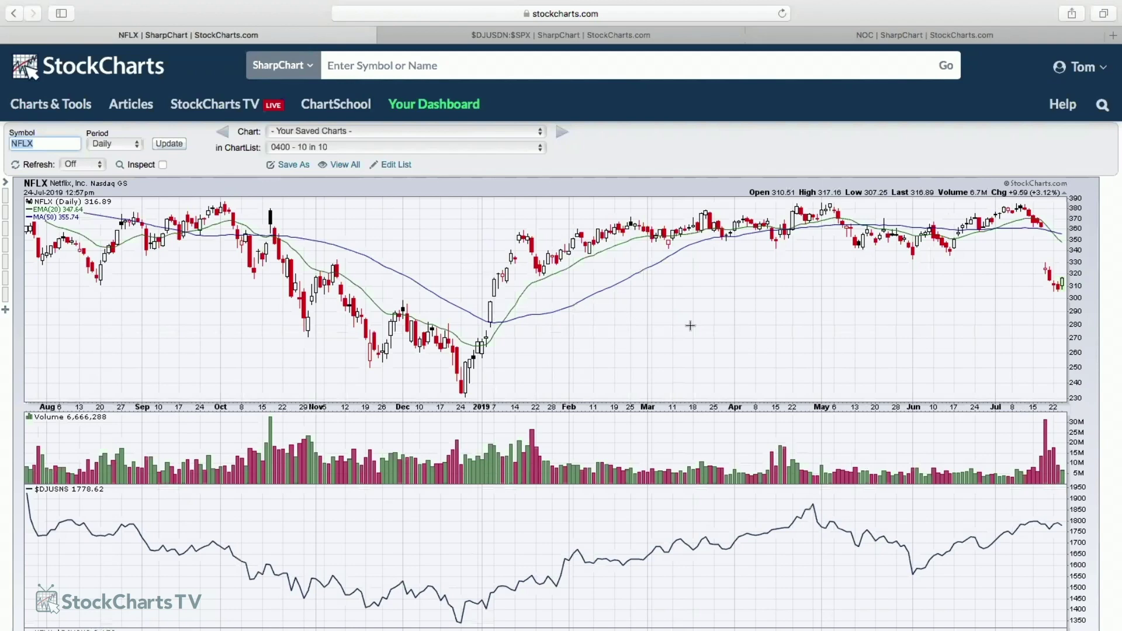
scroll(695, 325, down, 3)
scroll(697, 325, down, 2)
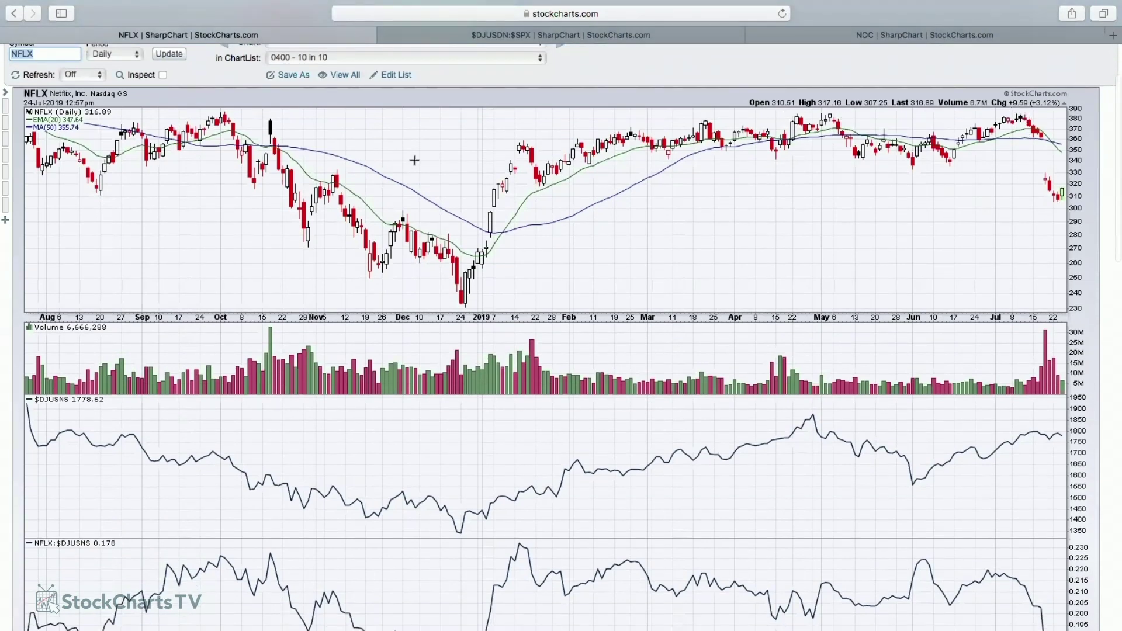
scroll(355, 203, down, 5)
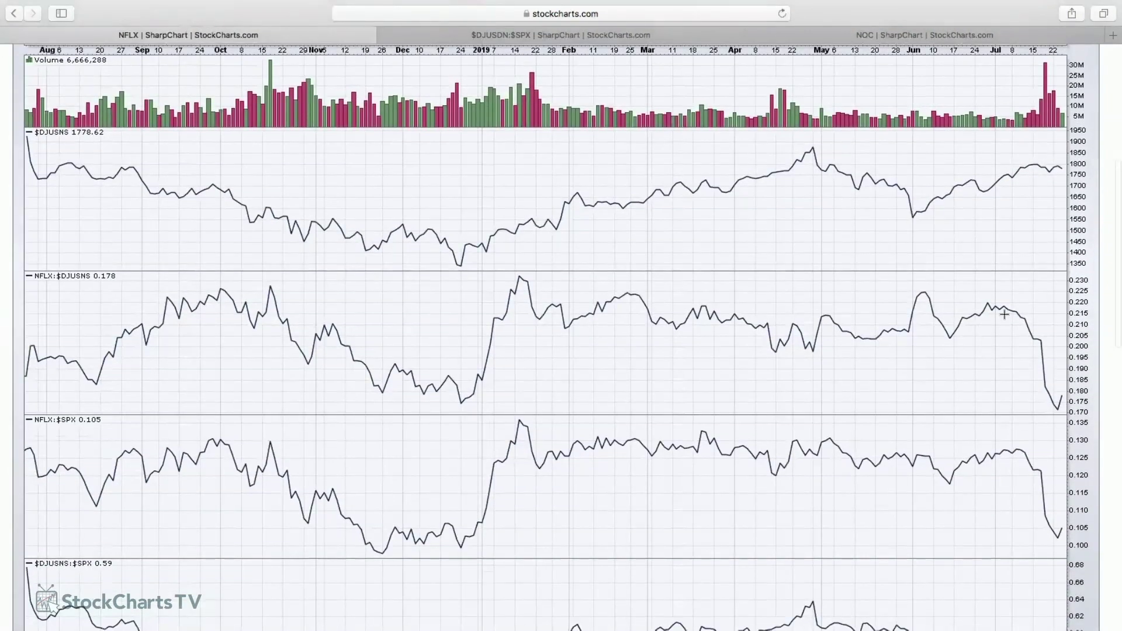
Step: Annotate the NFLX price chart with two horizontal auto support-resistance lines at about 335 and about 322
scroll(1004, 314, up, 4)
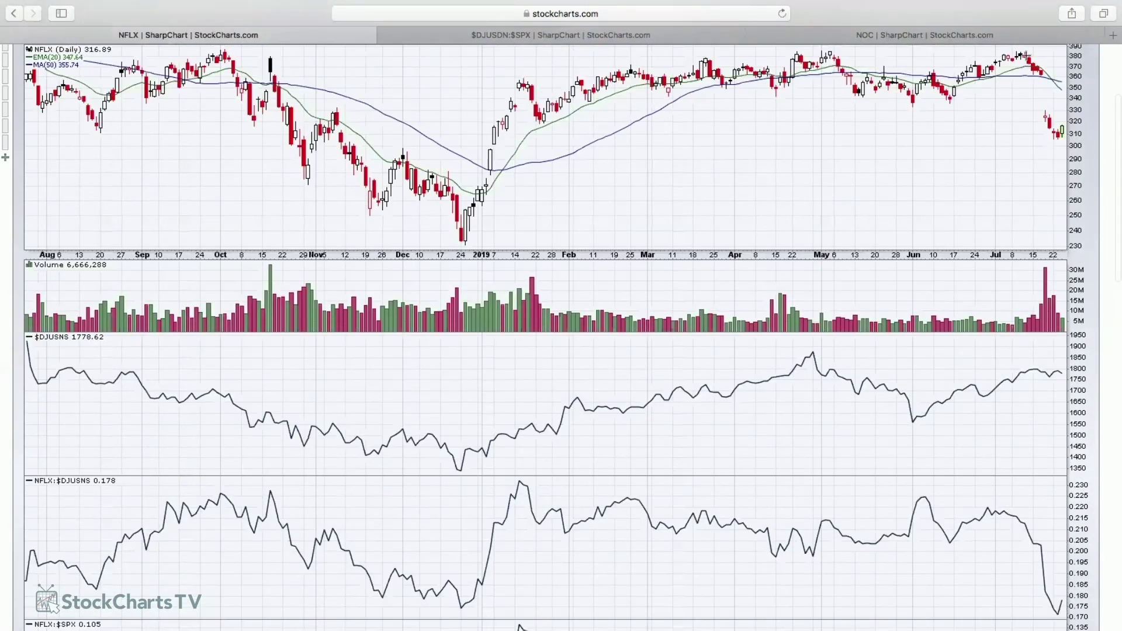
scroll(1013, 248, down, 4)
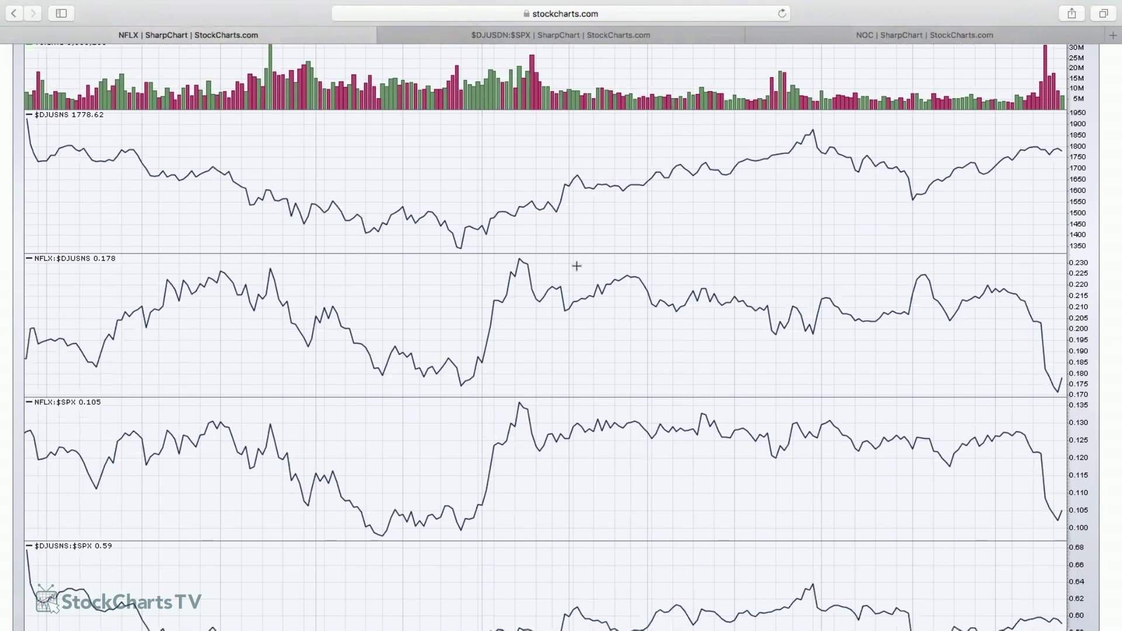
scroll(576, 266, up, 8)
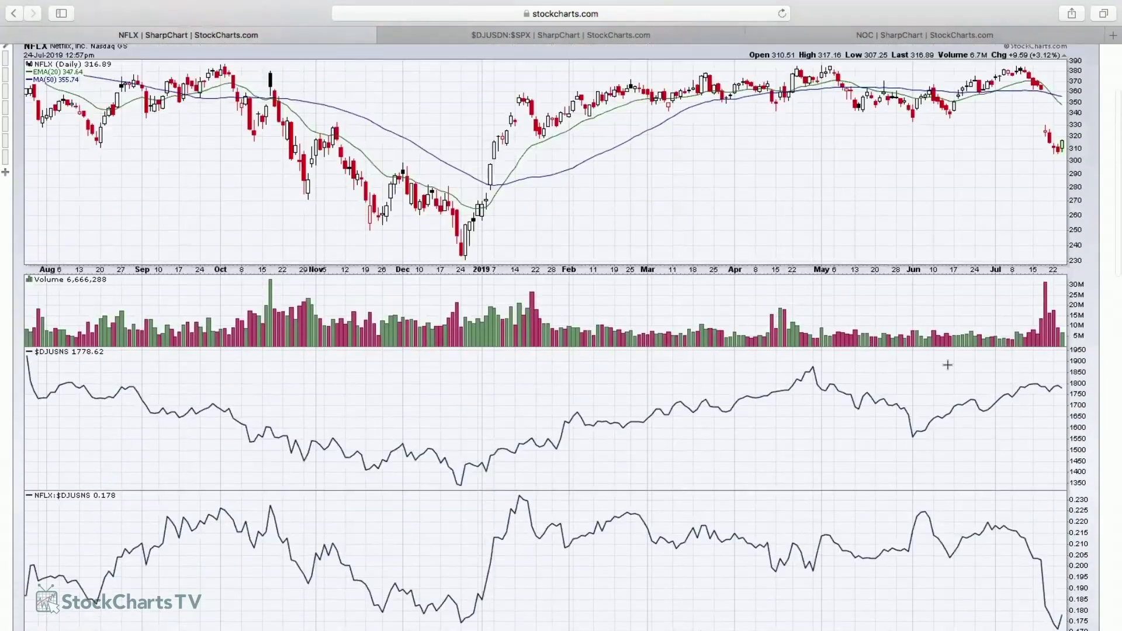
scroll(969, 215, down, 12)
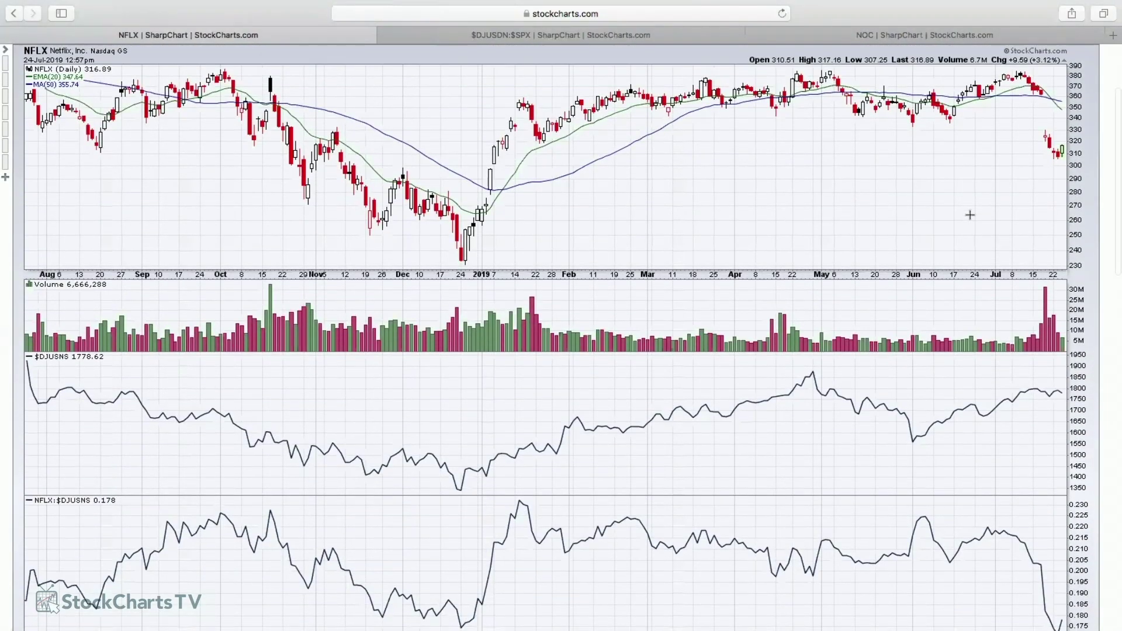
scroll(384, 308, down, 8)
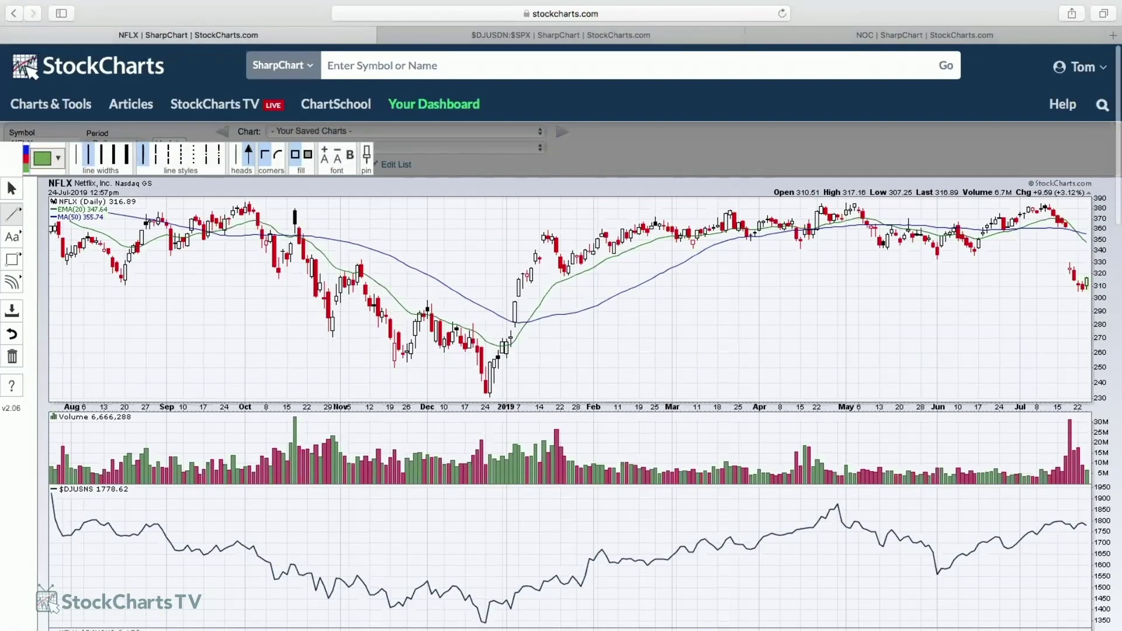
click(13, 214)
click(81, 257)
drag(94, 280, 265, 277)
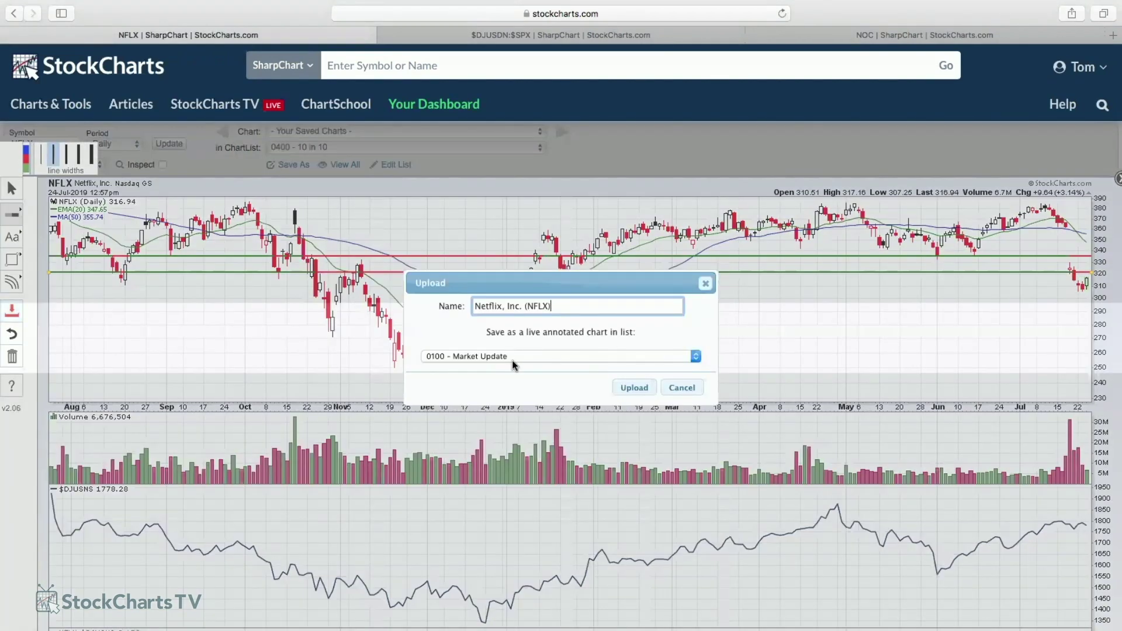
Step: Save the annotated chart as "003 - Netflix, Inc. (NFLX)" in the ChartList 0400 - 10 in 10
click(514, 359)
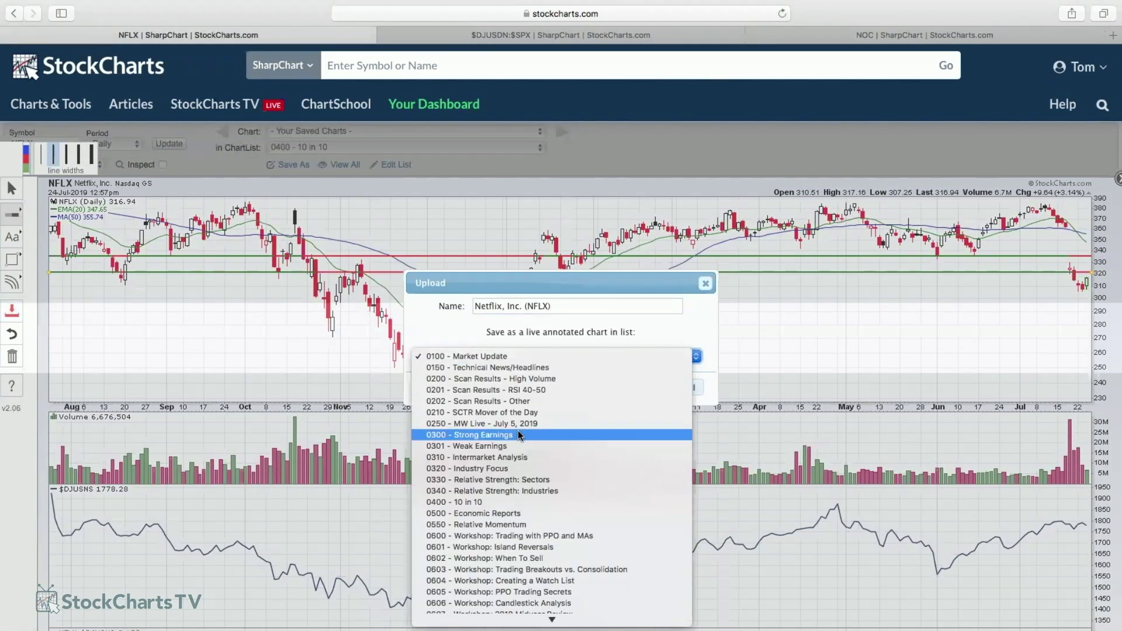
click(514, 492)
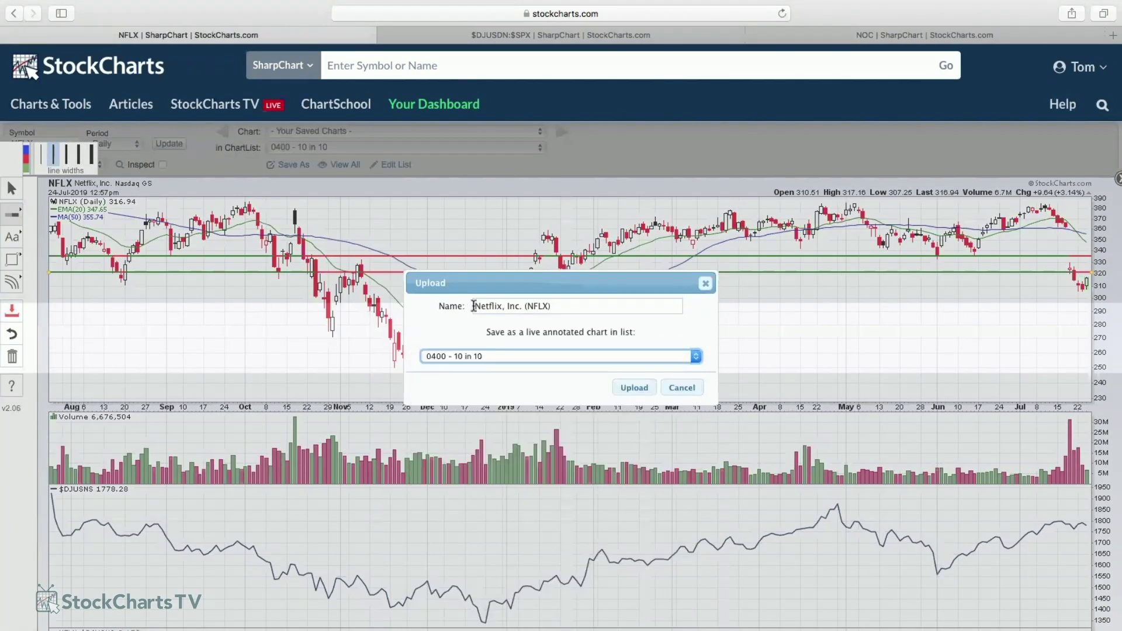
click(474, 305)
text(003 –)
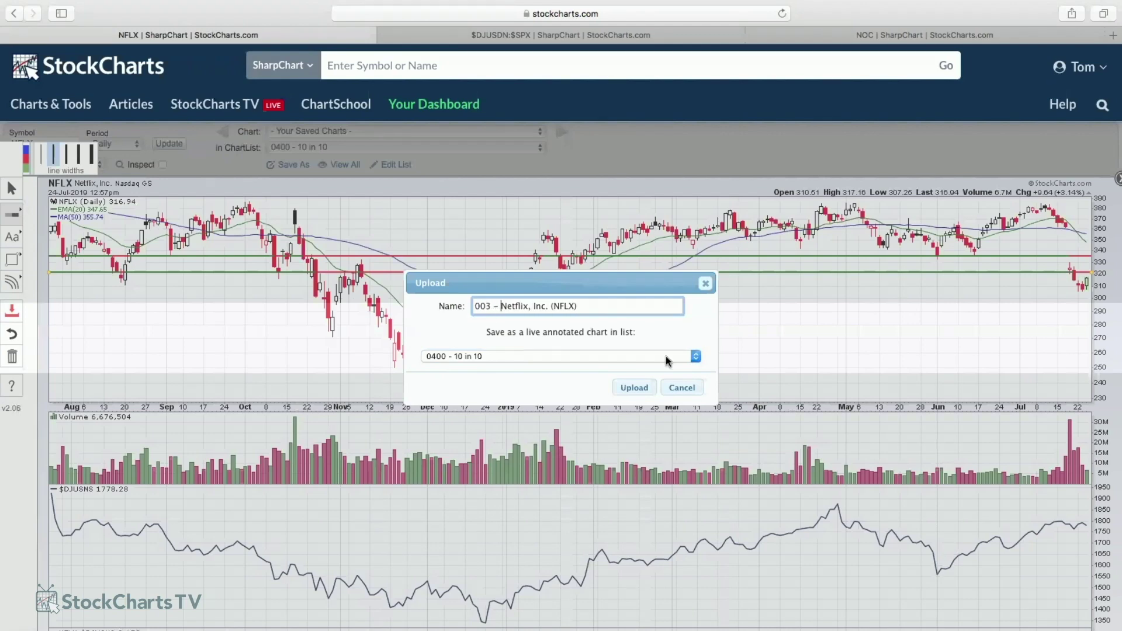
click(634, 388)
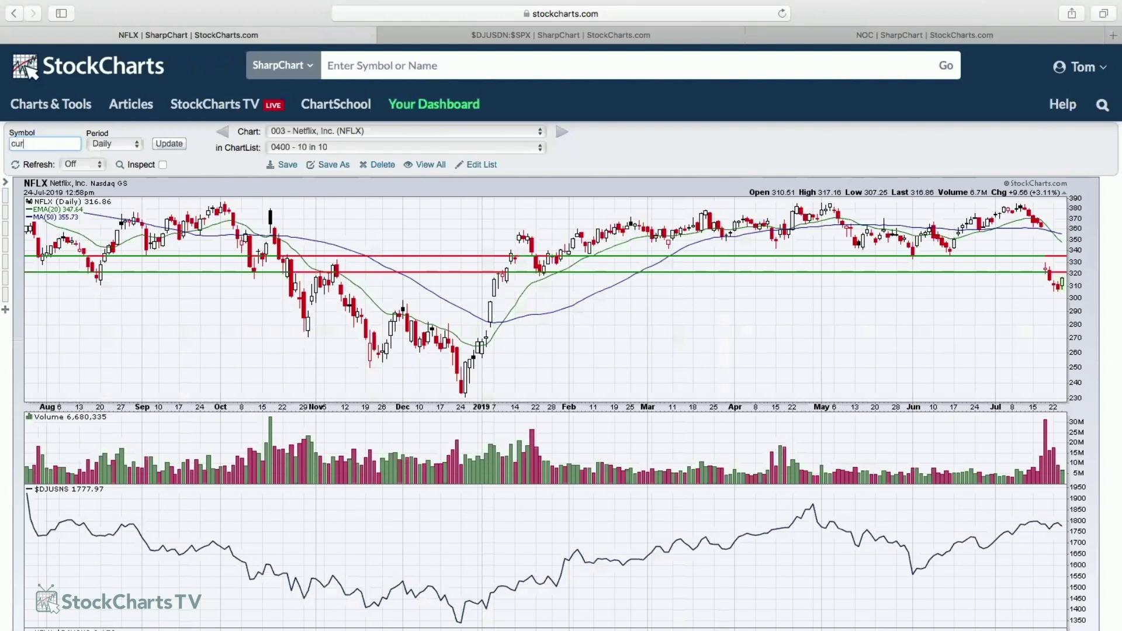
Step: Load the CUR daily chart and examine its volume, $DJUSBT industry group and relative strength panels
text(cur)
key(Return)
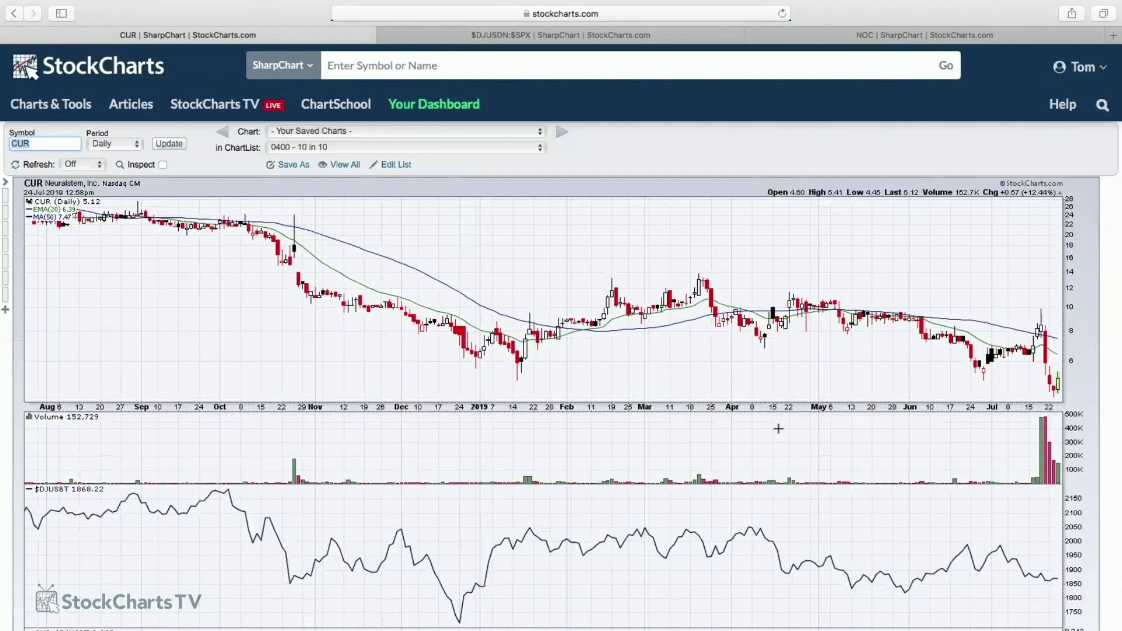
scroll(778, 429, down, 4)
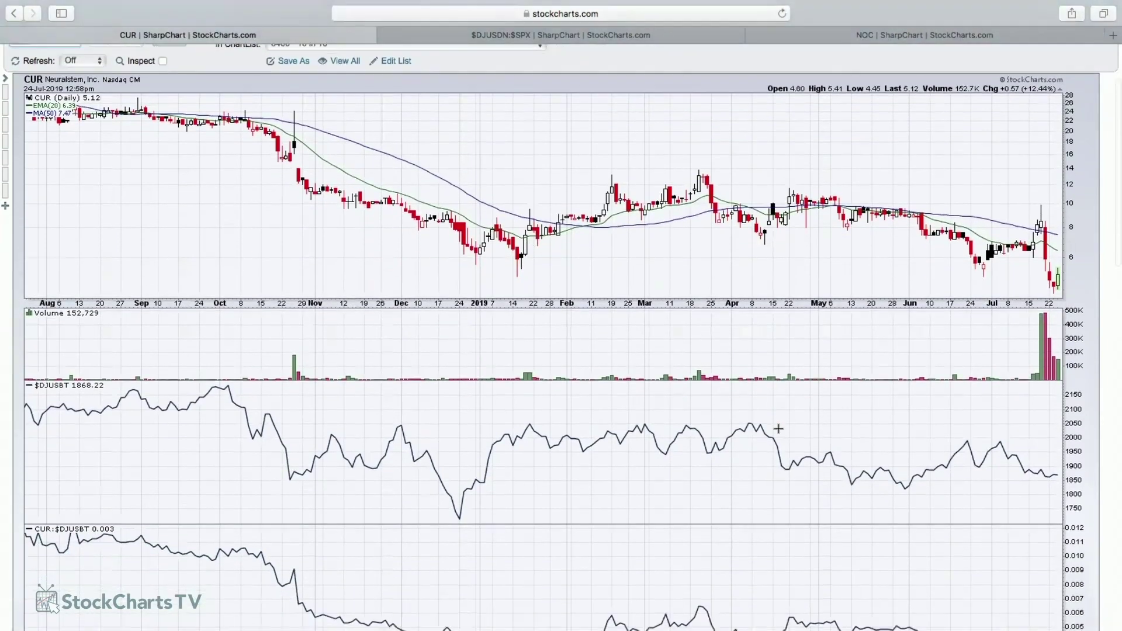
scroll(778, 428, down, 20)
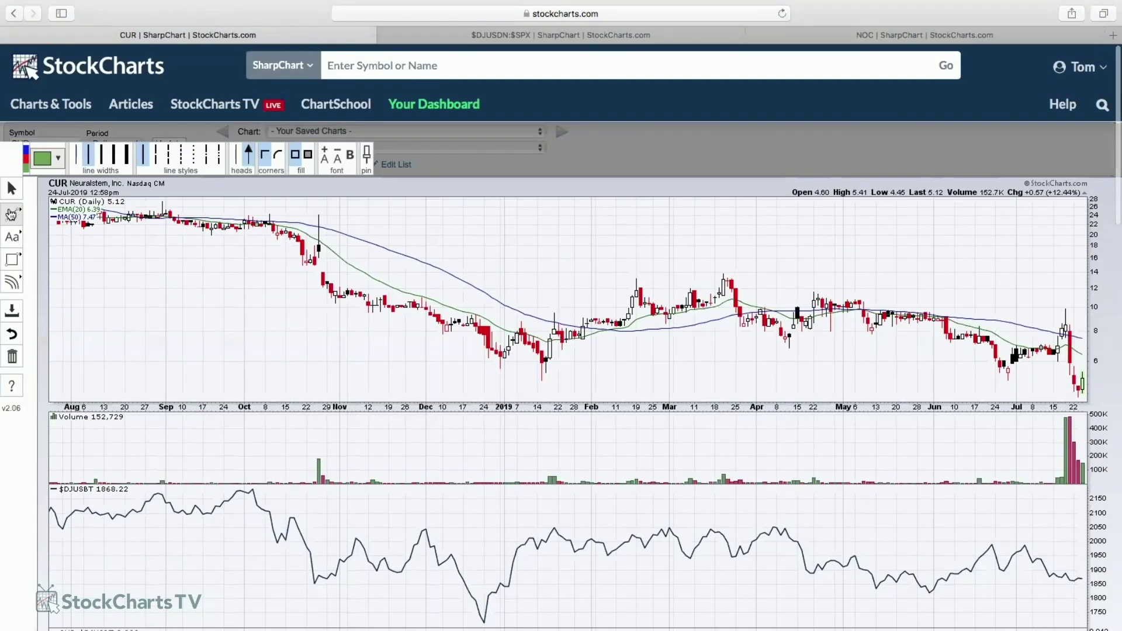
Step: Draw a descending red arrow trendline over the CUR price highs from mid-October to late July
click(11, 214)
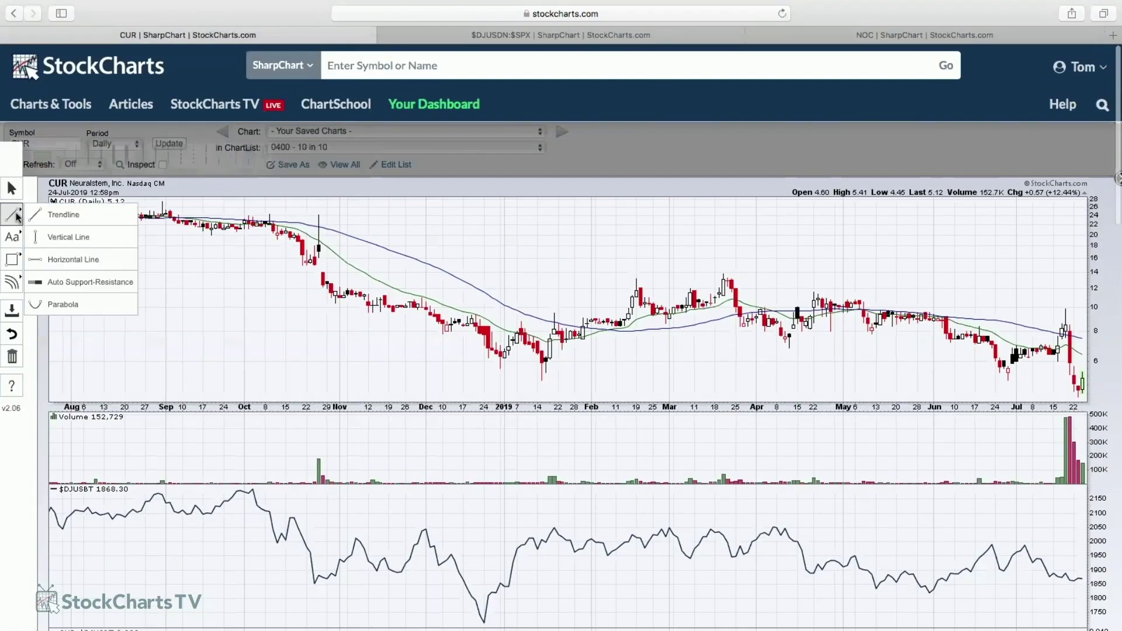
click(65, 236)
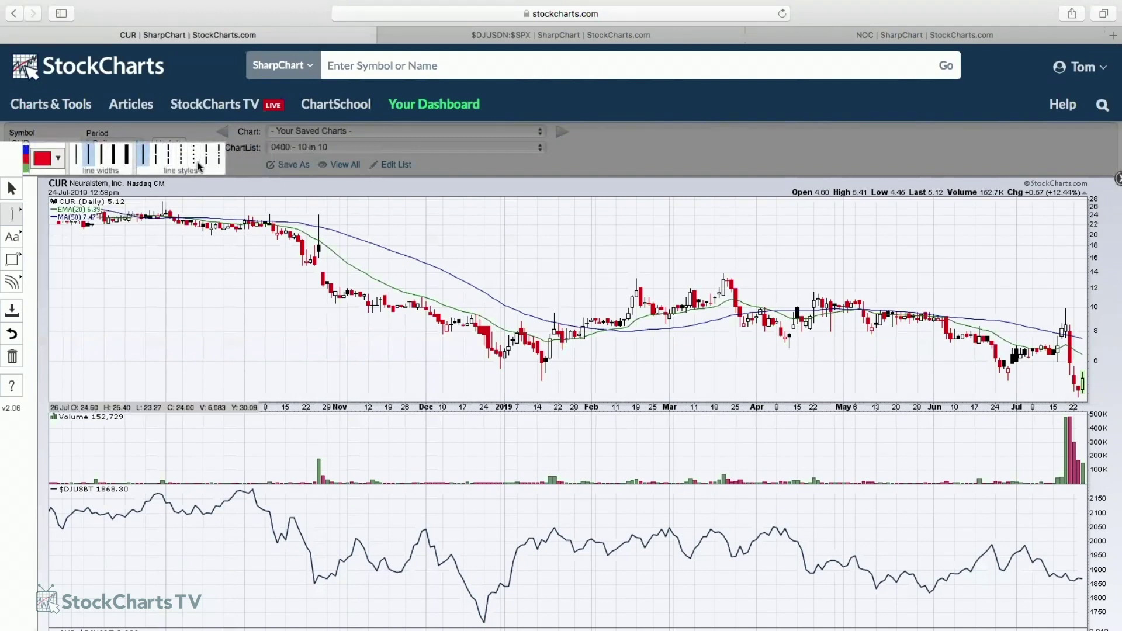
click(11, 214)
click(51, 215)
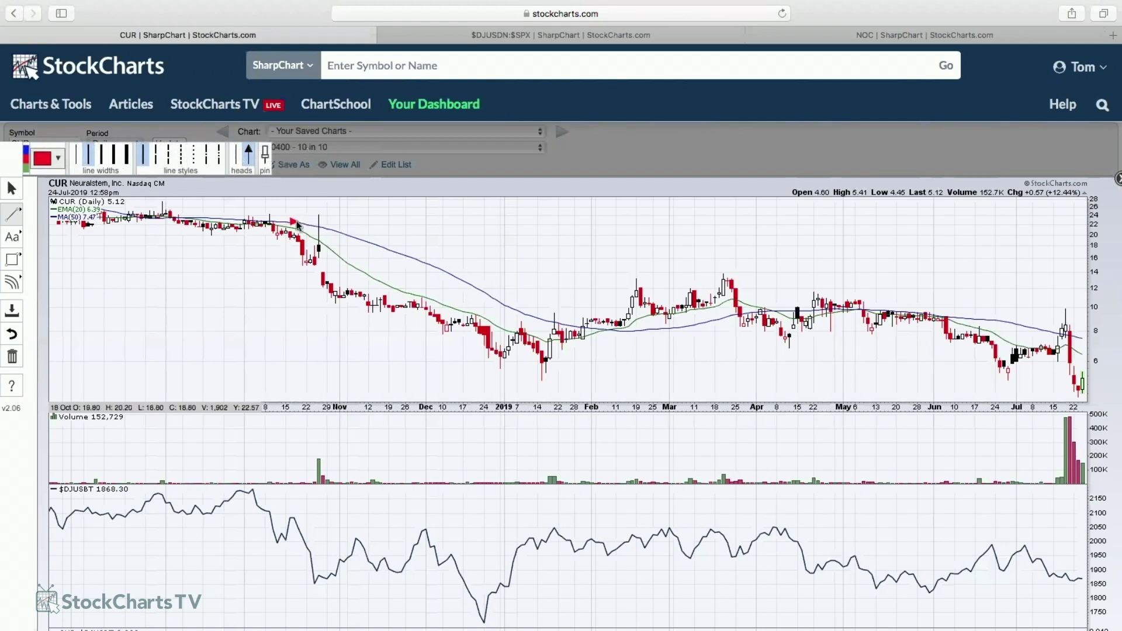
mouse_move(296, 225)
mouse_down()
mouse_move(964, 319)
mouse_move(1083, 323)
mouse_up()
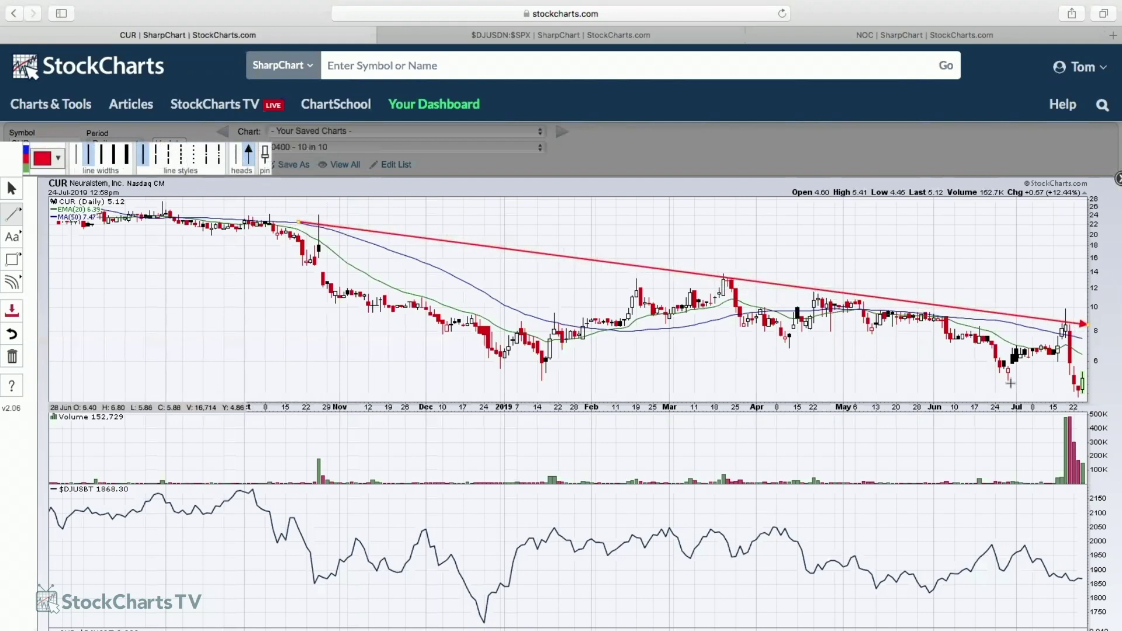
Step: Draw descending red arrows over the $DJUSBT, CUR:$DJUSBT, CUR:$SPX and $DJUSBT:$SPX panels, each ending in late July
scroll(999, 380, down, 6)
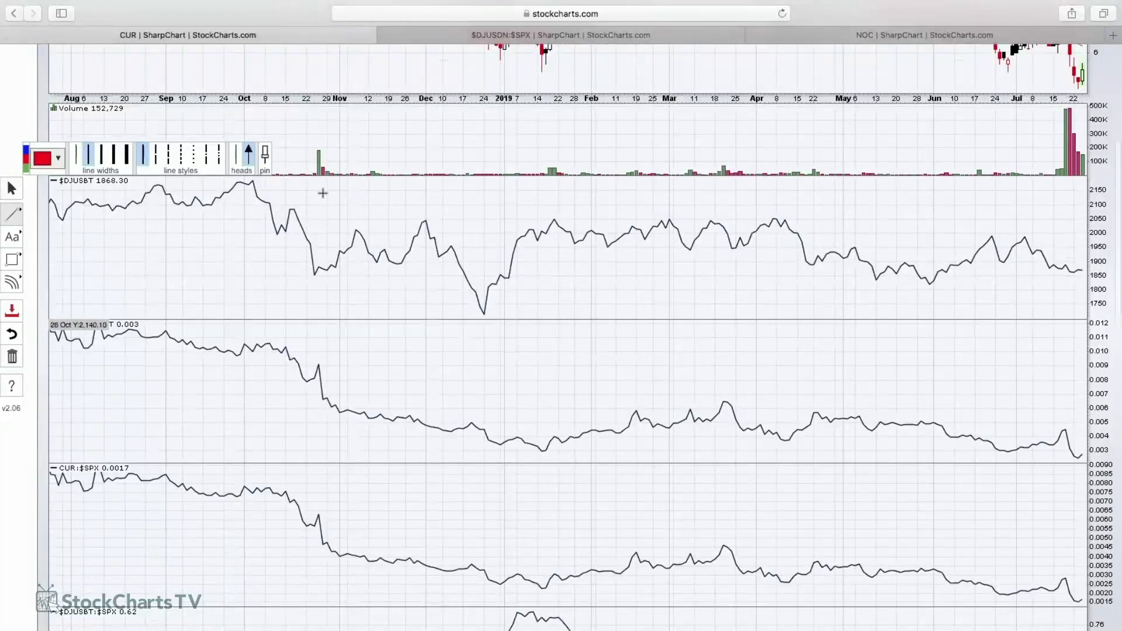
drag(323, 193, 1079, 257)
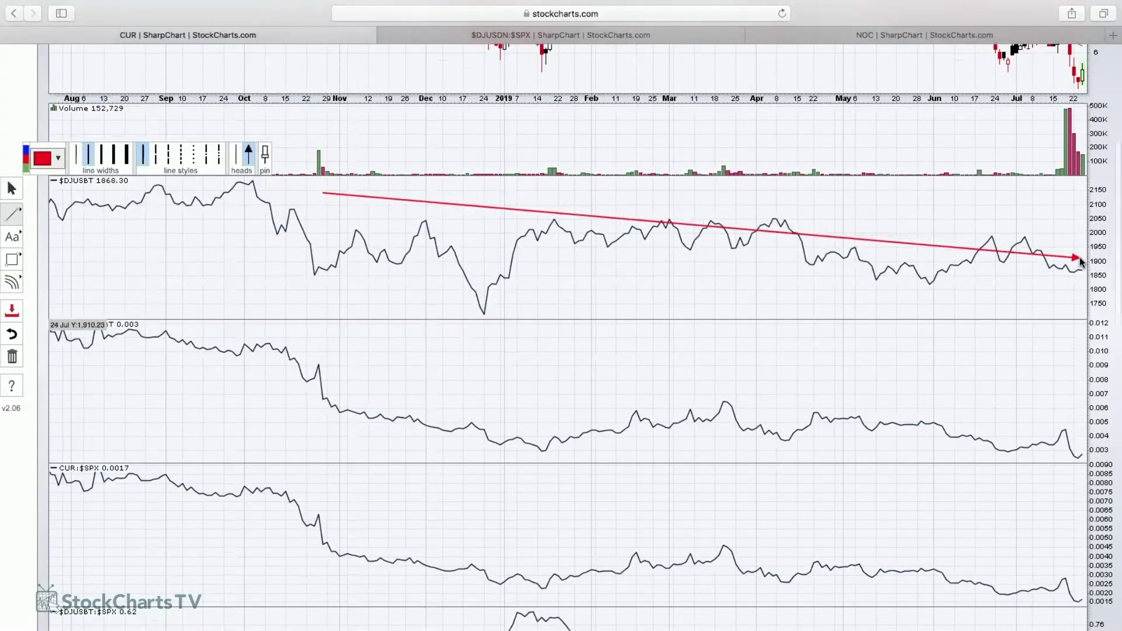
scroll(962, 280, down, 3)
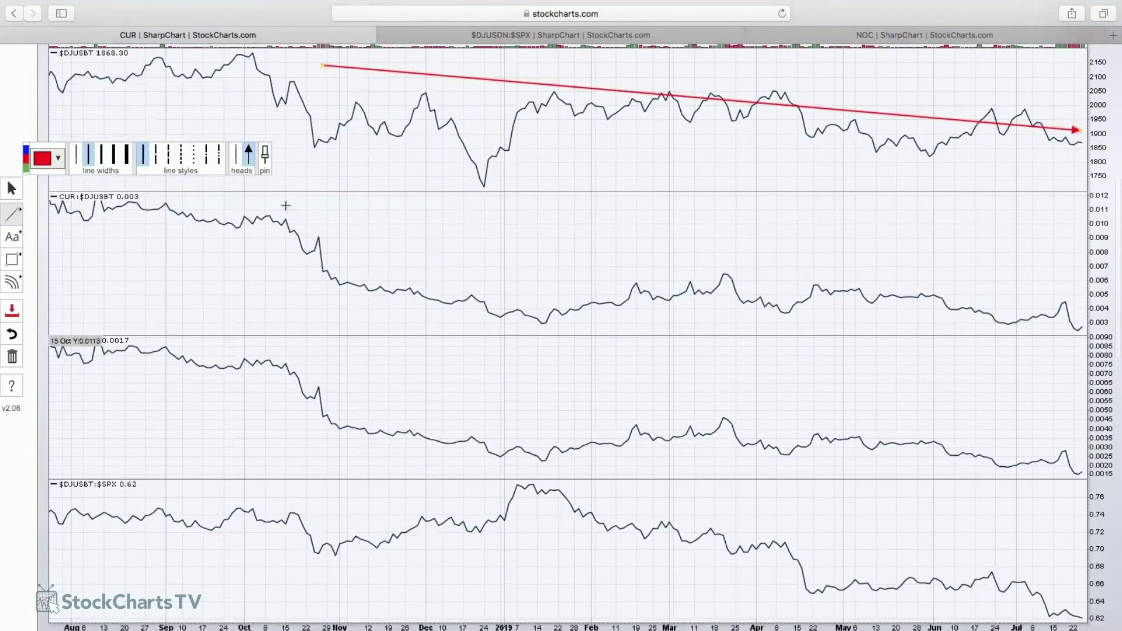
drag(285, 206, 1081, 294)
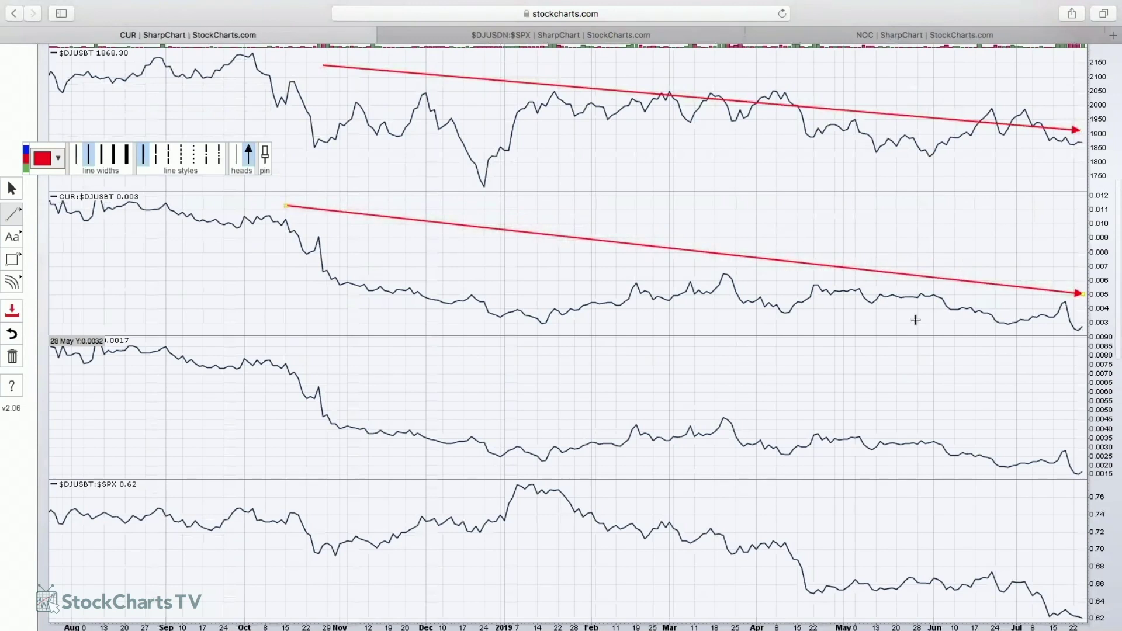
scroll(915, 320, down, 3)
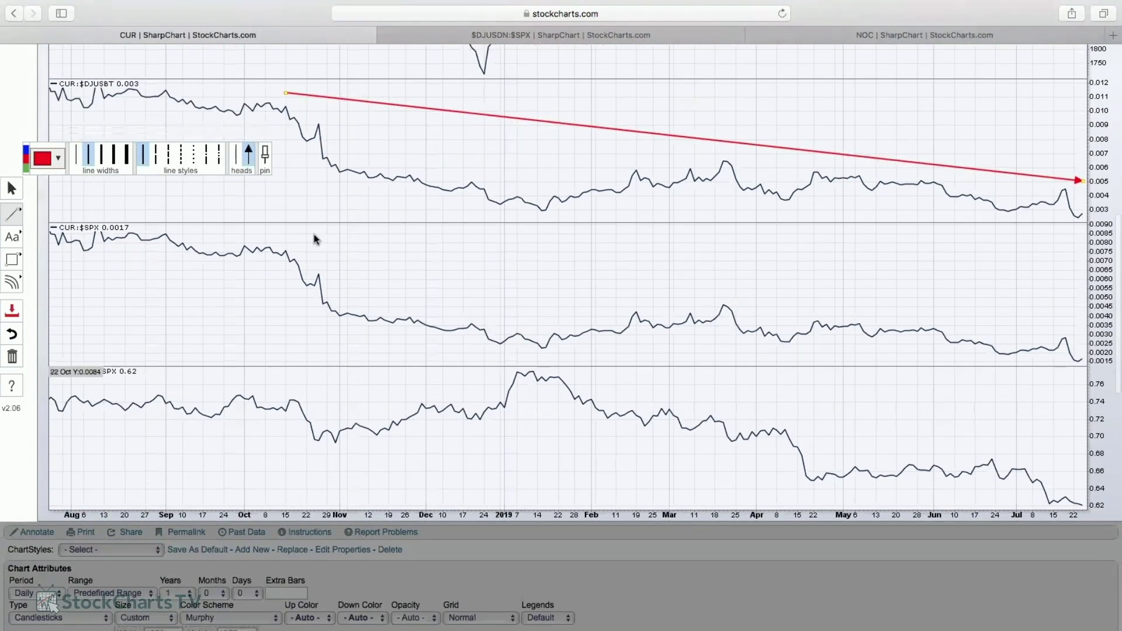
drag(306, 235, 1077, 337)
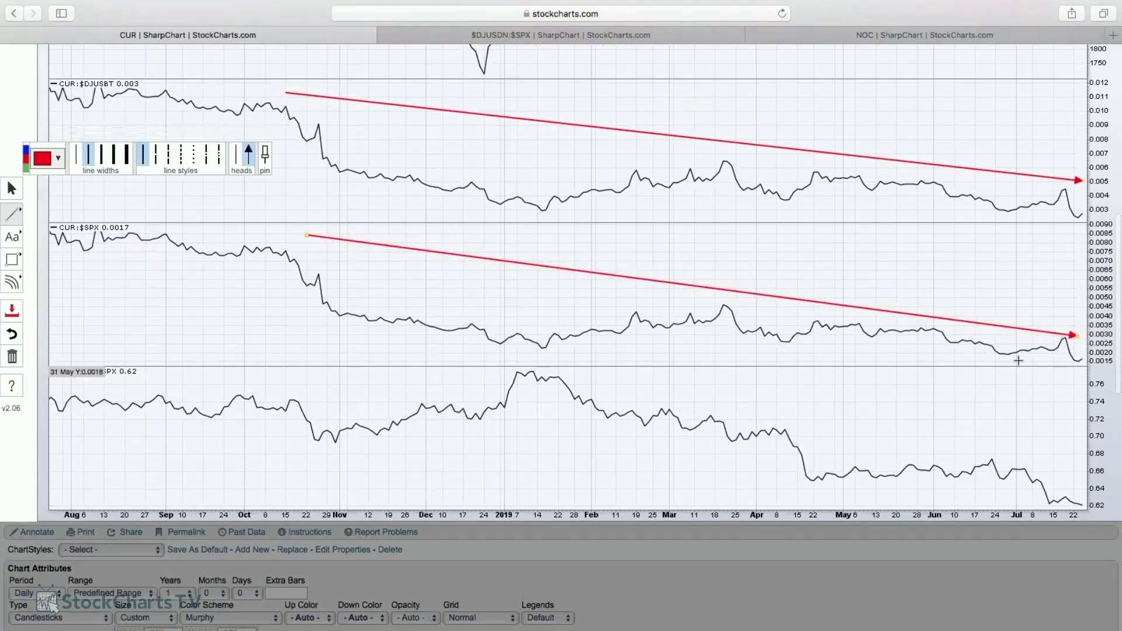
scroll(935, 357, down, 3)
mouse_move(549, 259)
mouse_down()
mouse_move(736, 278)
mouse_move(1082, 370)
mouse_up()
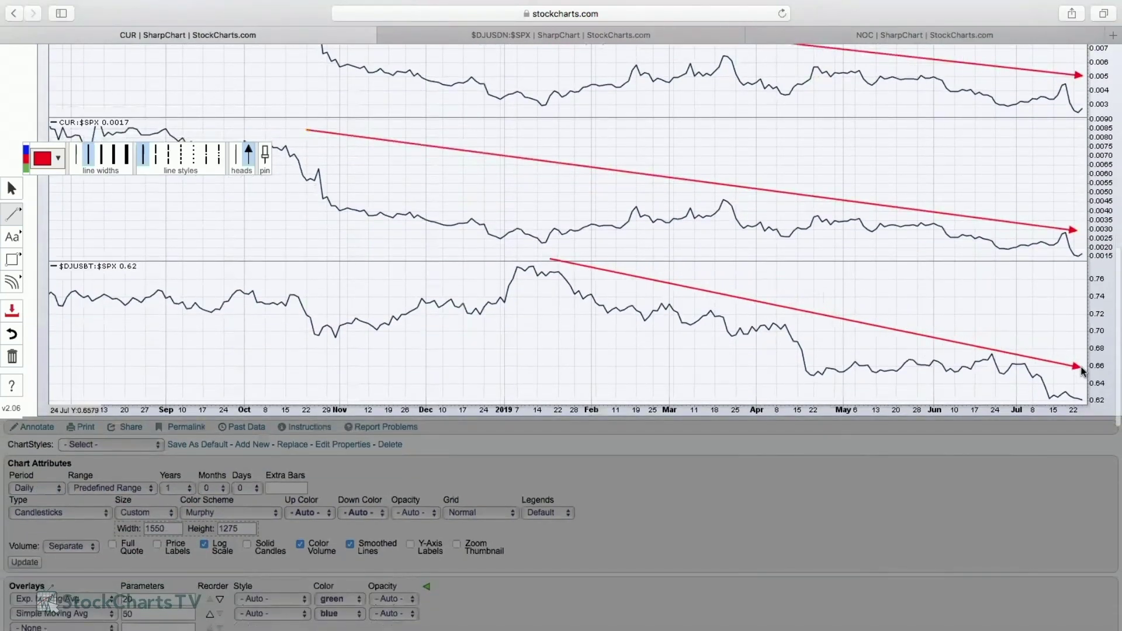
Step: Save the annotated chart as "004 - Neuralstem, Inc. (CUR)" in the ChartList 0400 - 10 in 10
scroll(1001, 320, up, 10)
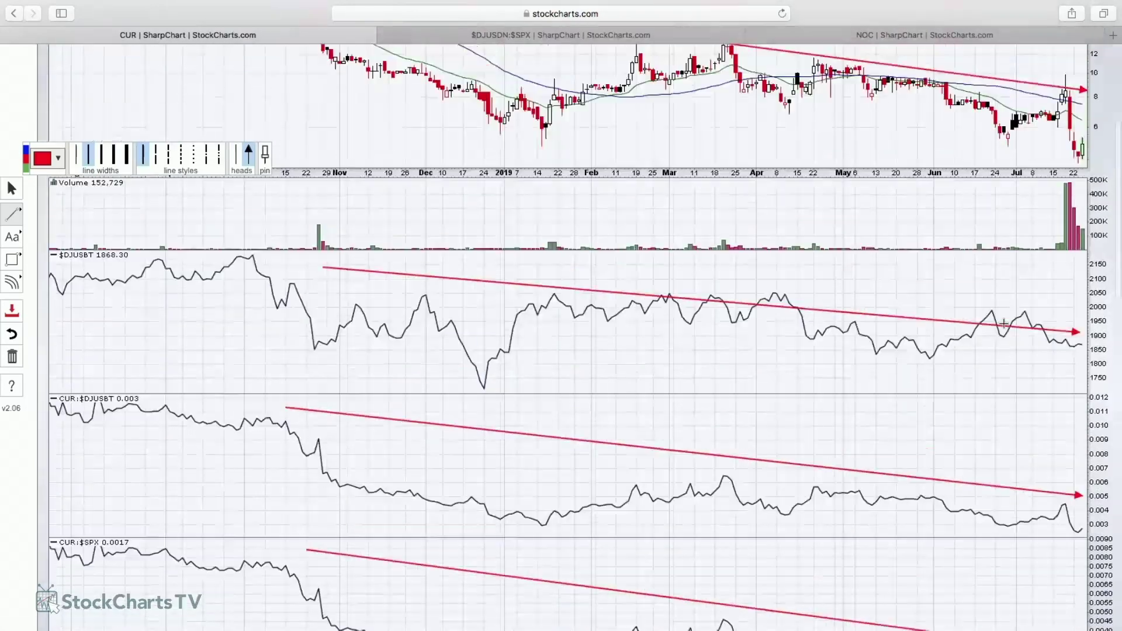
scroll(1003, 323, up, 3)
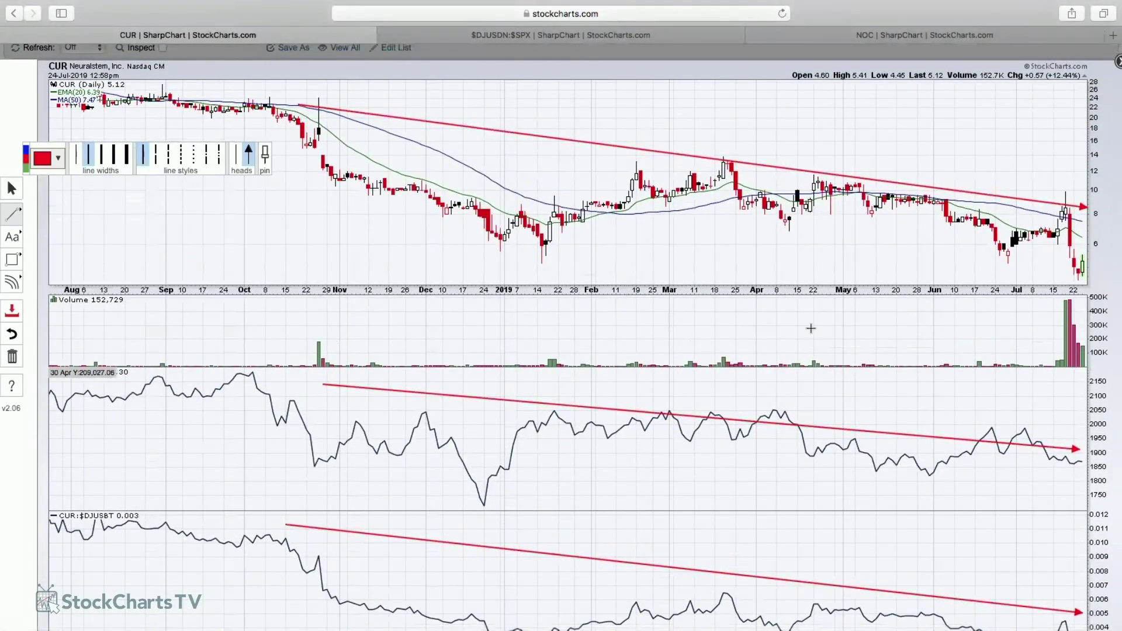
scroll(730, 349, up, 1)
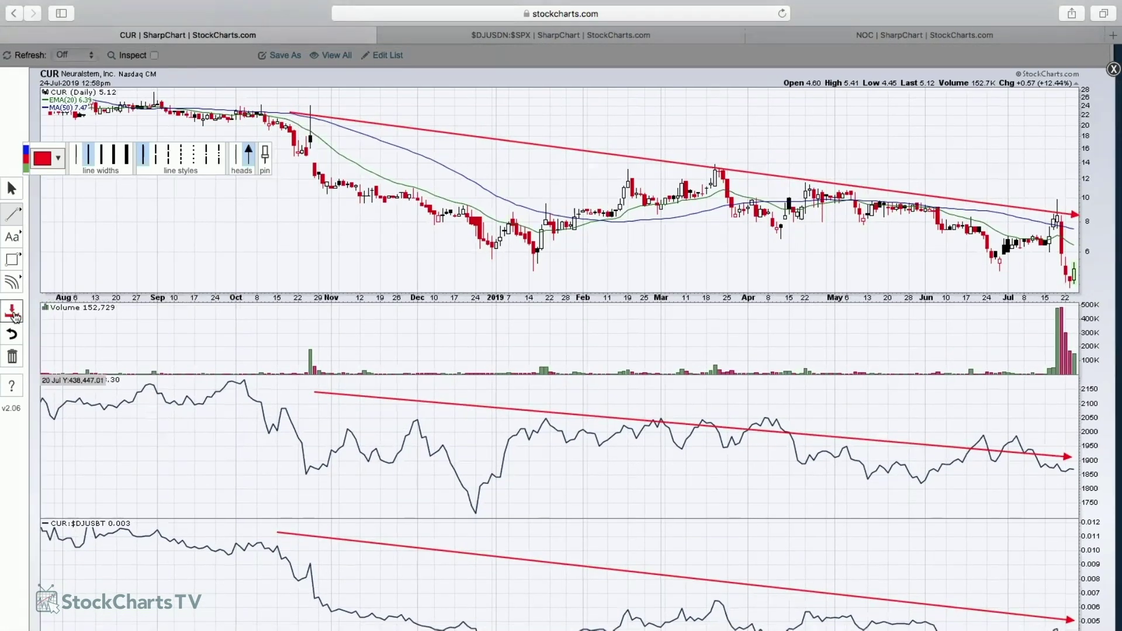
click(12, 312)
click(494, 355)
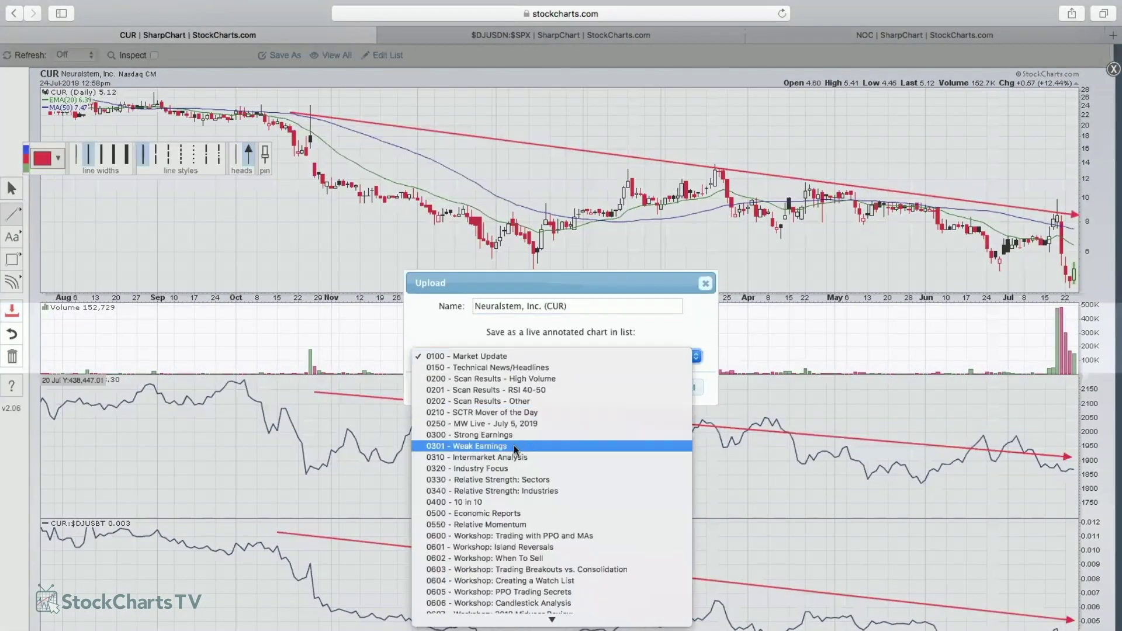
click(517, 503)
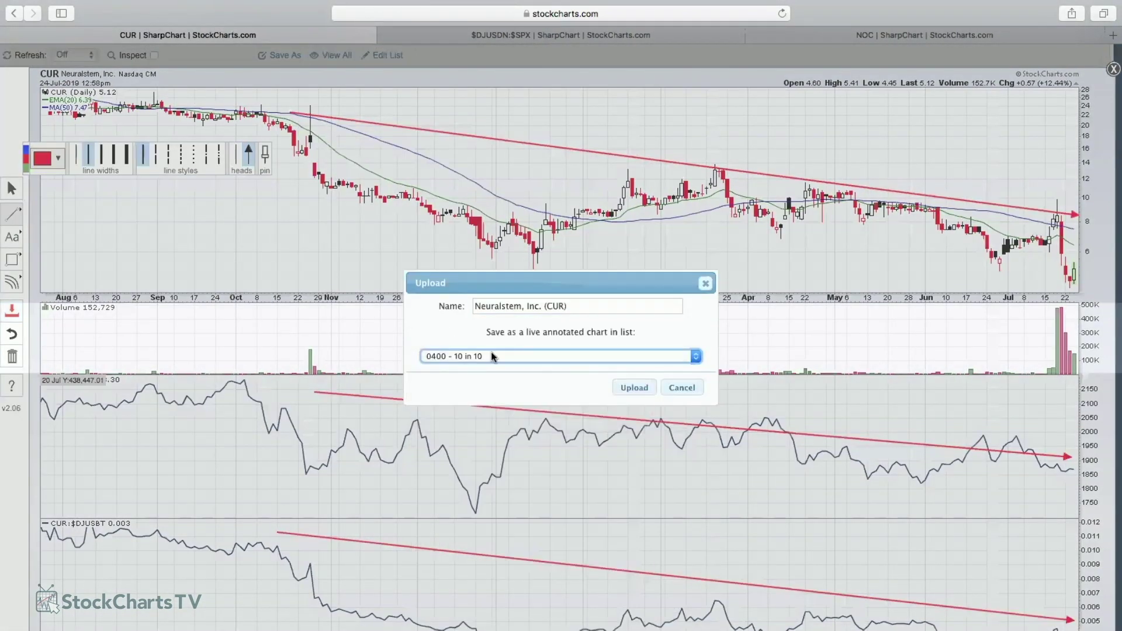
click(475, 306)
text(0004 –)
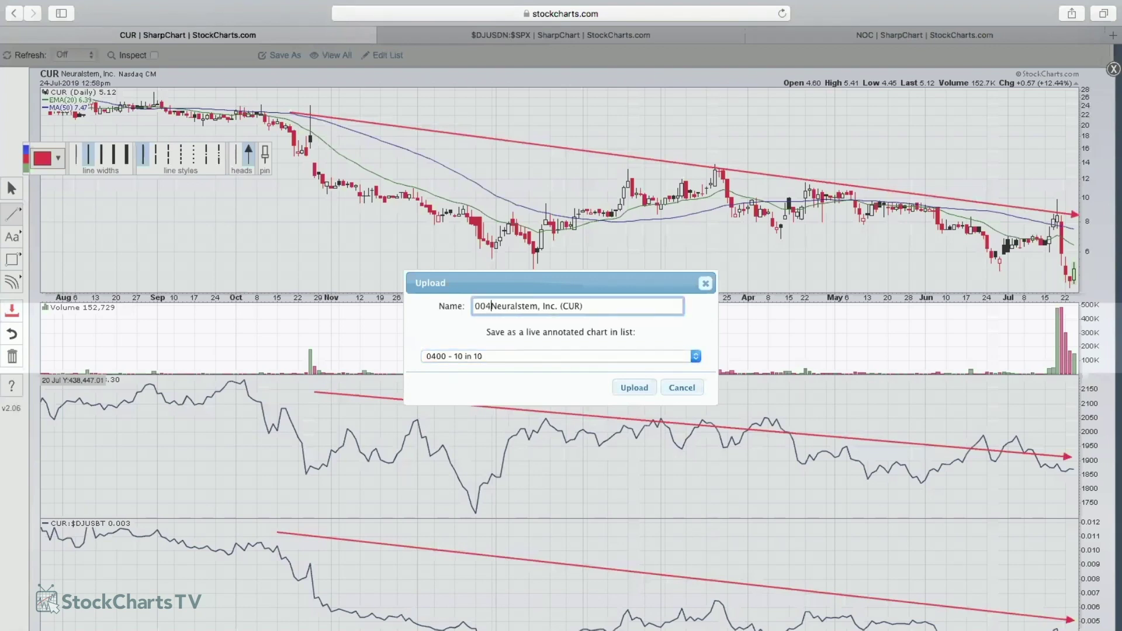
click(633, 387)
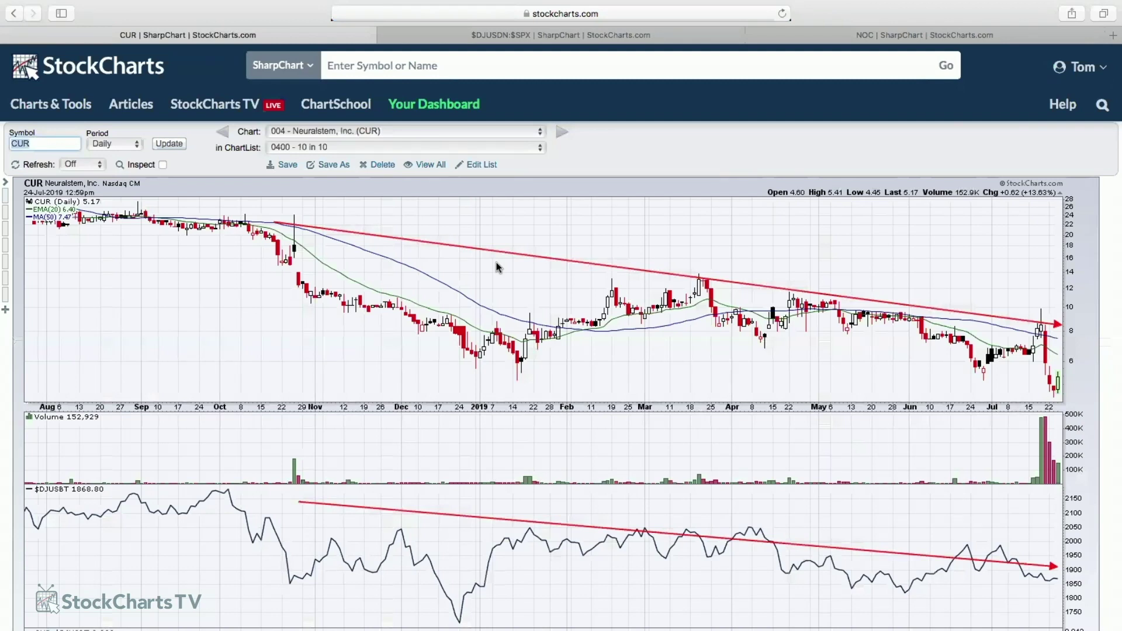
text(kn)
key(Return)
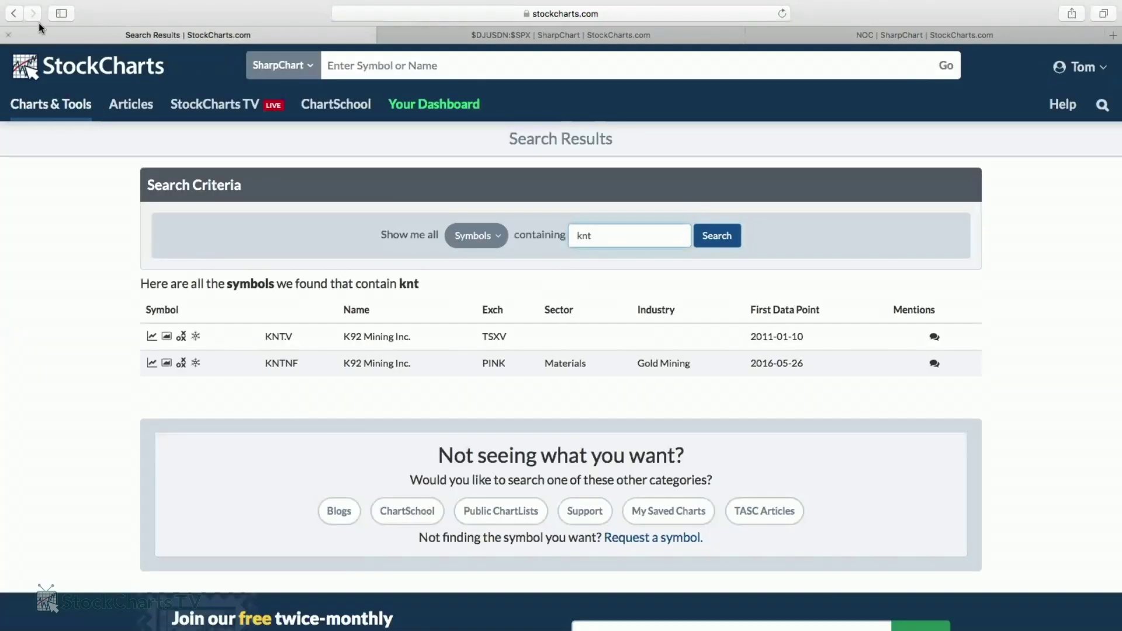
click(13, 13)
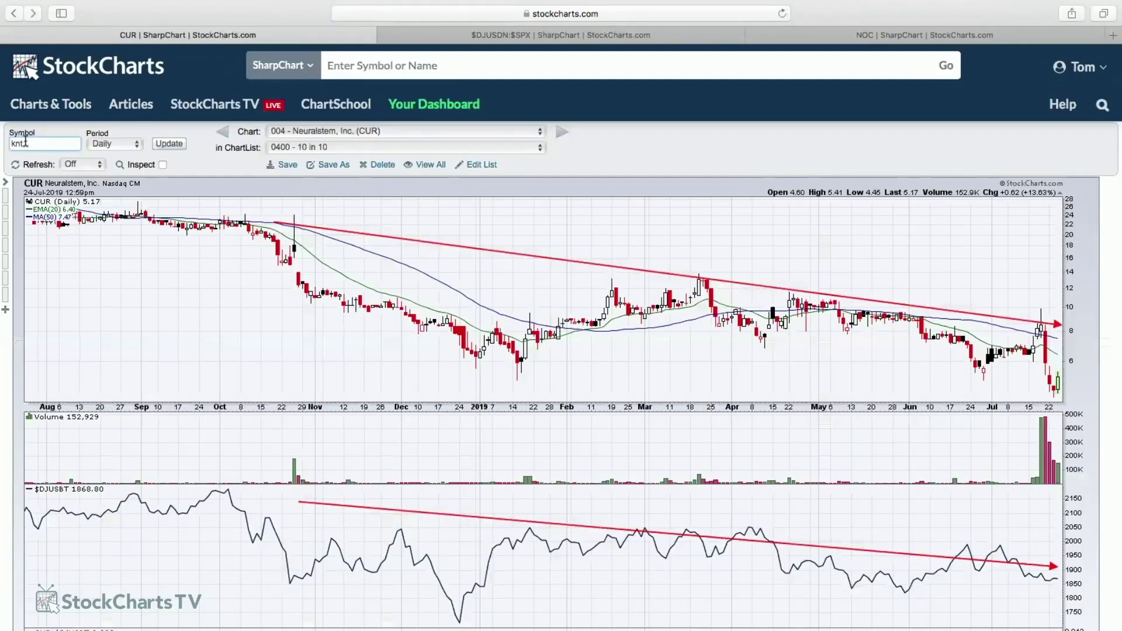
Step: Load the KNX daily chart and bring its price and industry group panels into view
text(x)
key(Return)
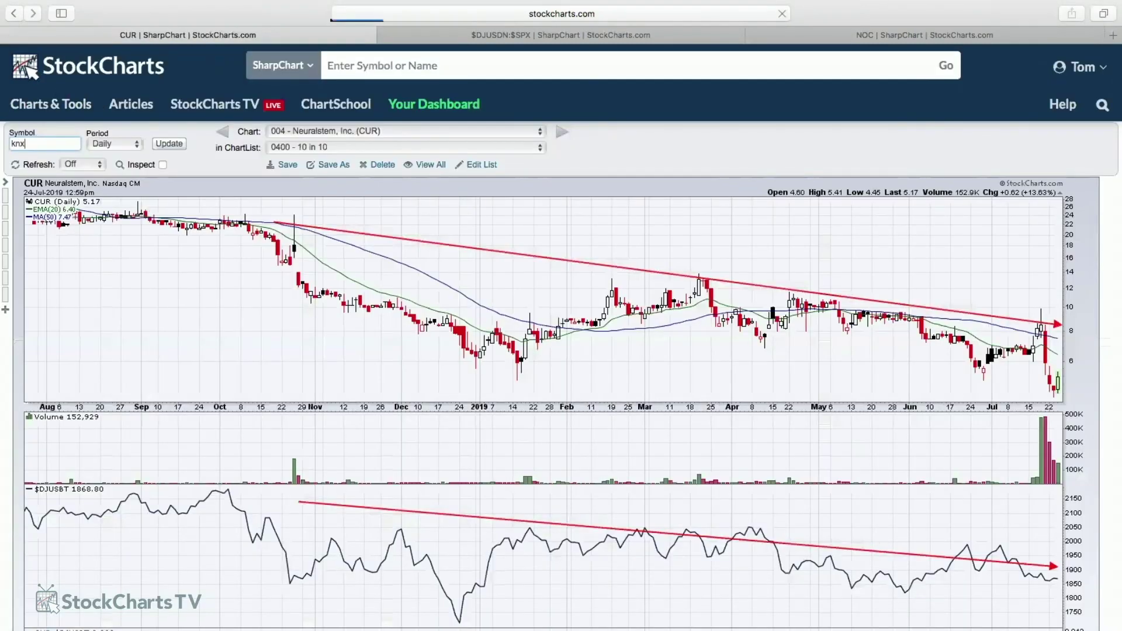
scroll(432, 349, down, 2)
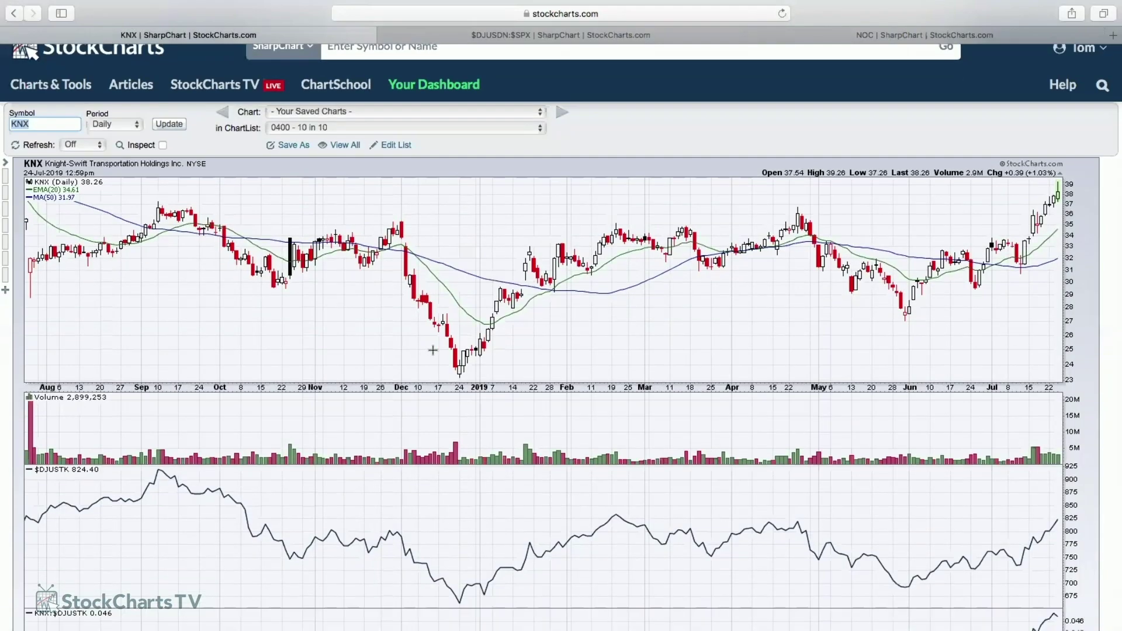
Step: Place a red Auto Support-Resistance line across the KNX price panel at the September and late-April highs, about 37
scroll(432, 350, down, 8)
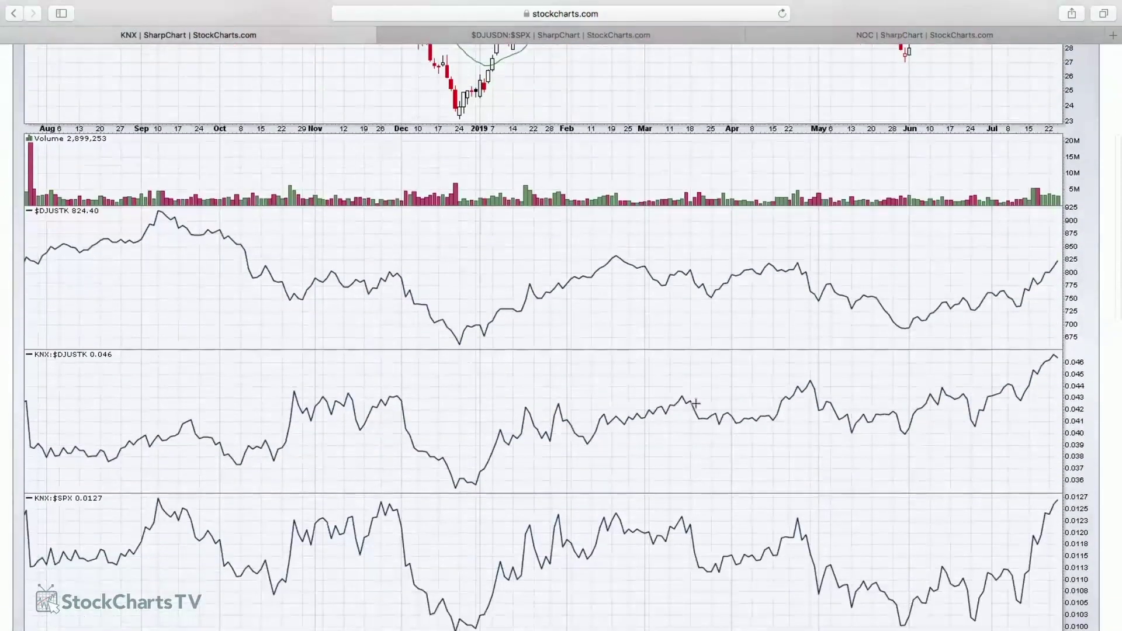
scroll(695, 403, up, 6)
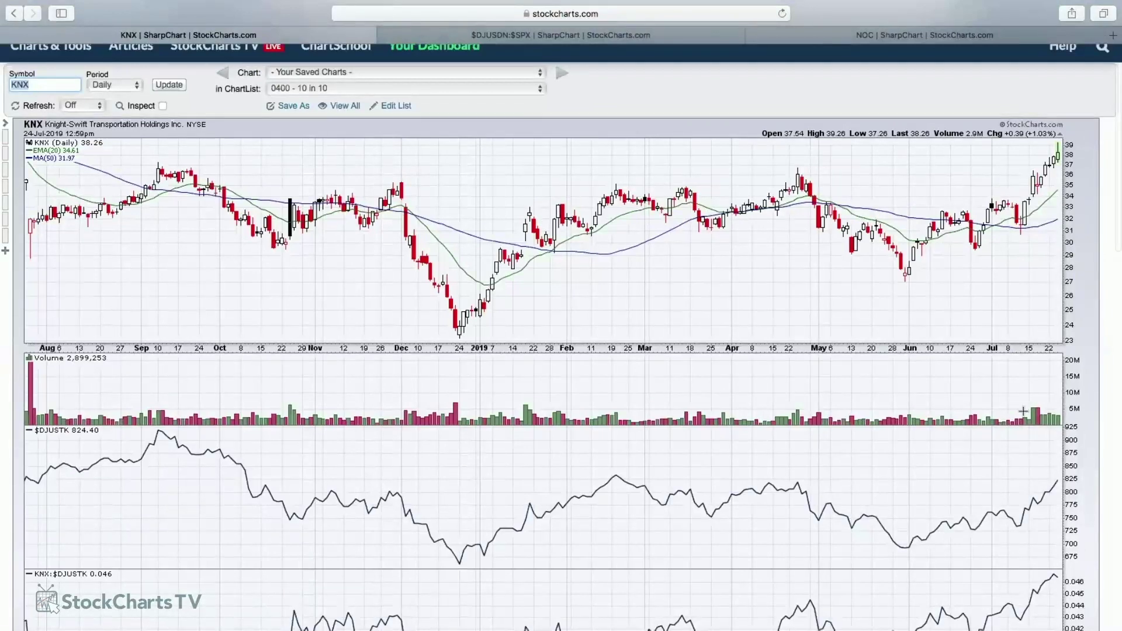
scroll(960, 203, down, 20)
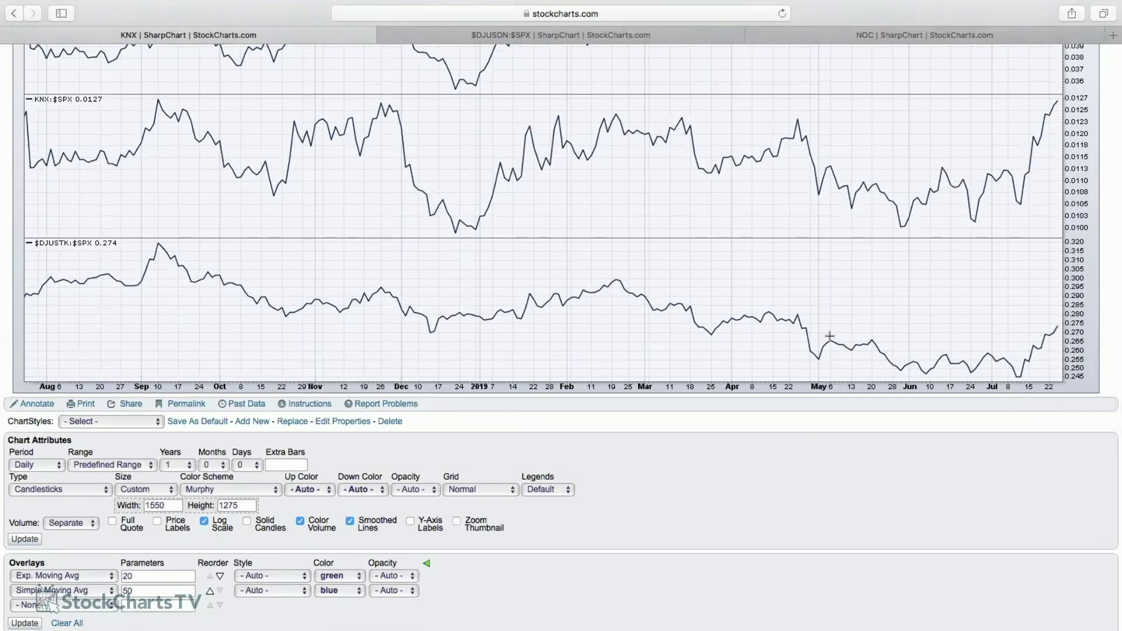
click(47, 404)
click(15, 217)
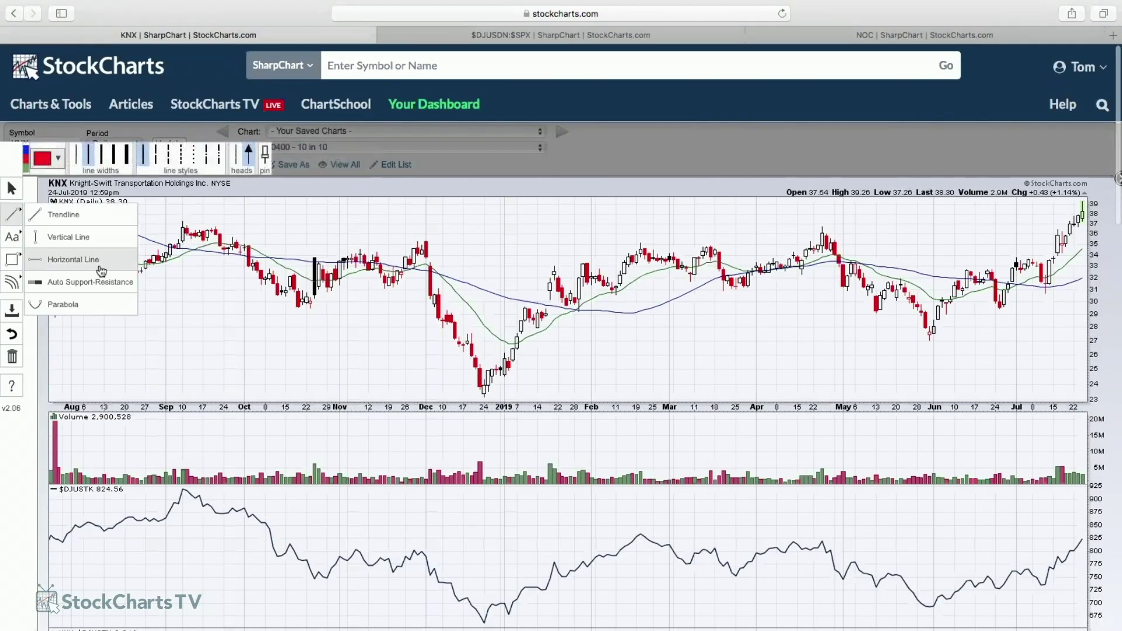
click(120, 283)
click(180, 237)
drag(180, 238, 181, 226)
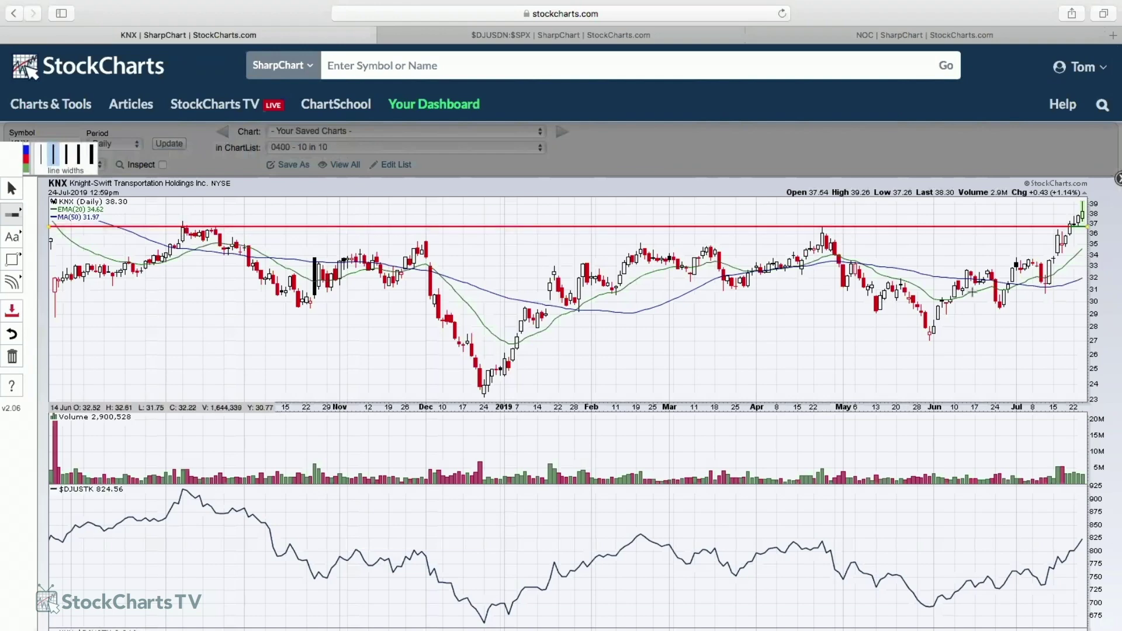
Step: Save the annotated chart as "005 - Knight-Swift Transportation Holdings Inc. (KNX)" in the ChartList 0400 - 10 in 10
scroll(914, 292, down, 5)
scroll(1006, 489, down, 1)
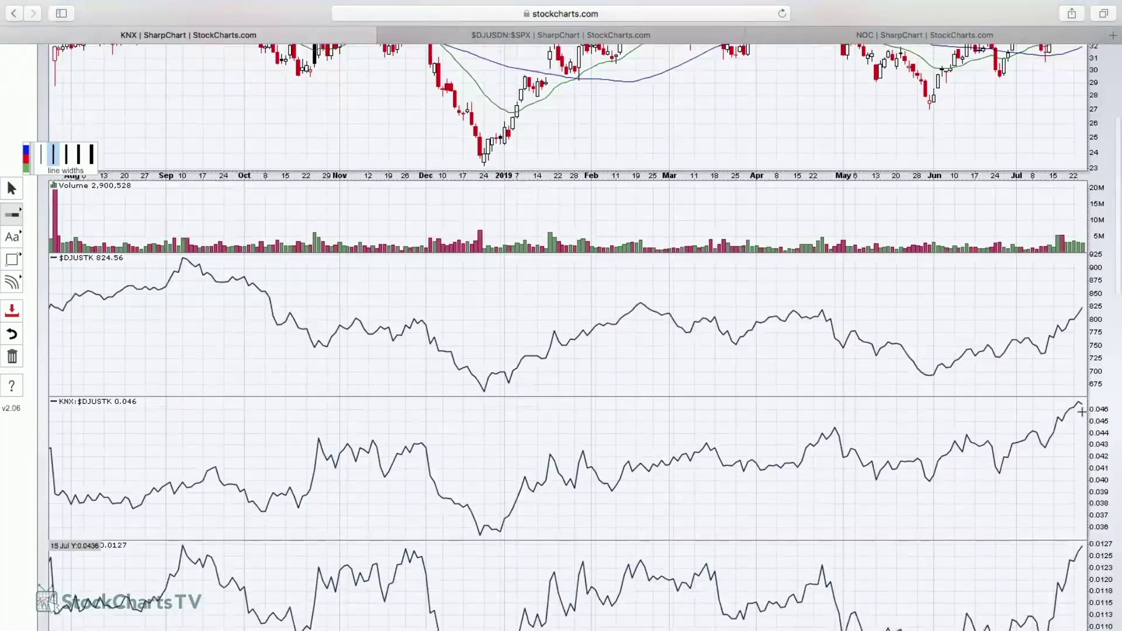
scroll(957, 368, up, 4)
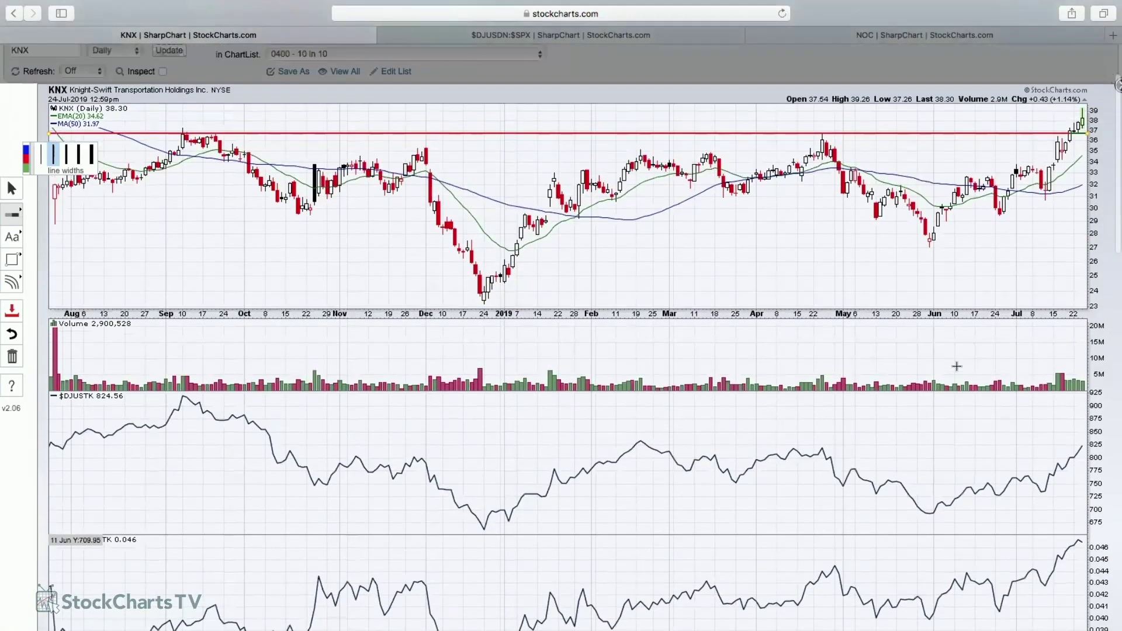
click(12, 310)
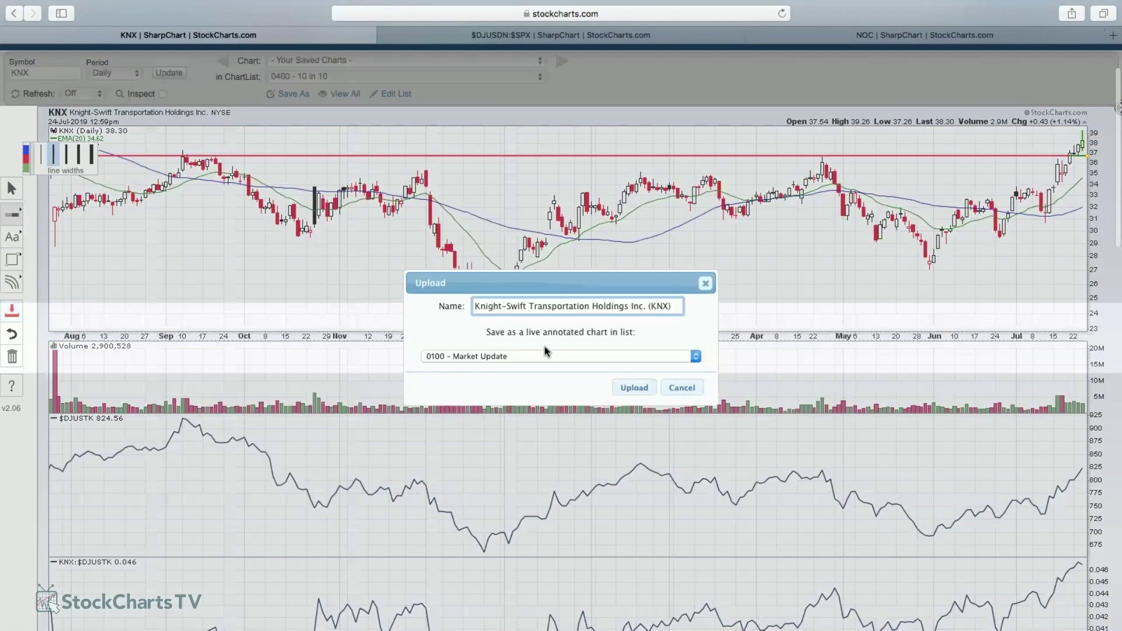
click(547, 356)
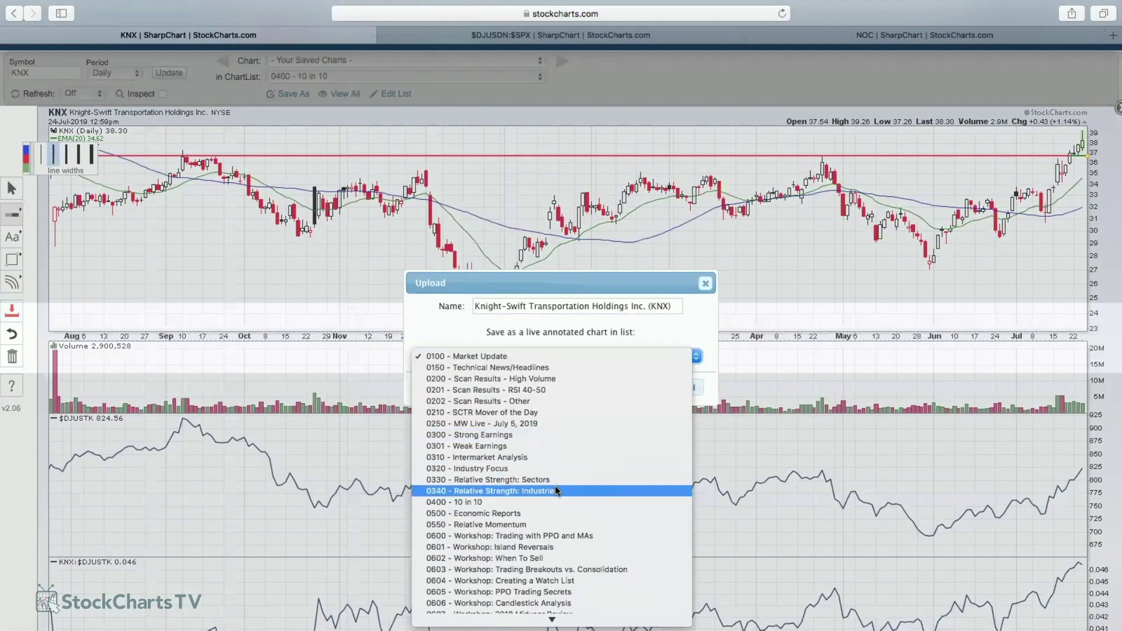
click(482, 302)
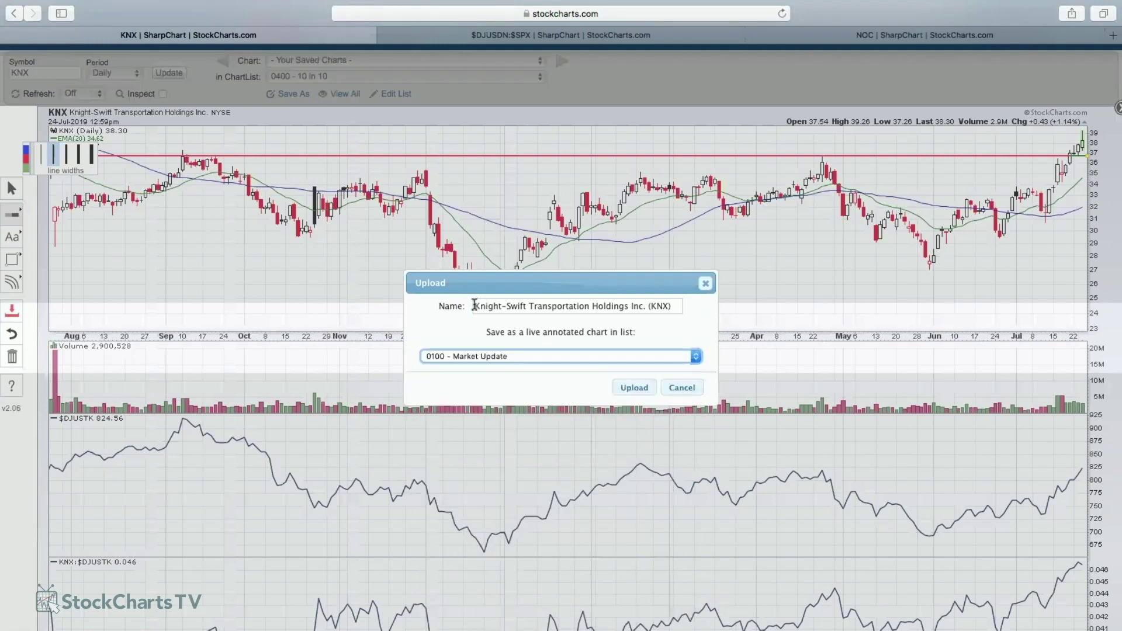
click(474, 305)
text(005 -)
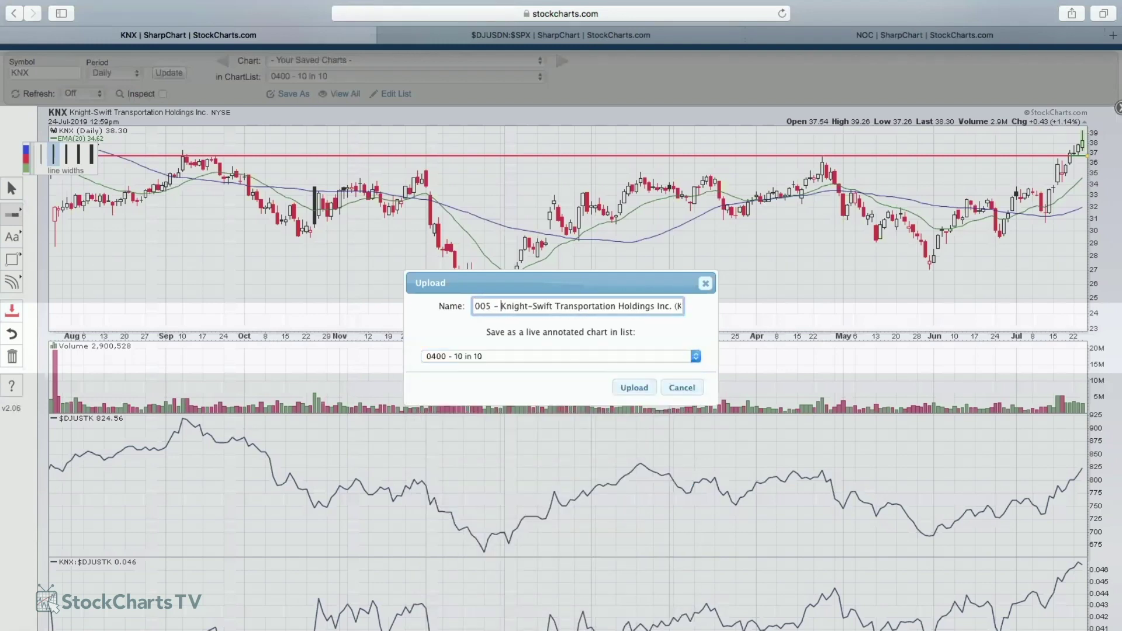
click(631, 388)
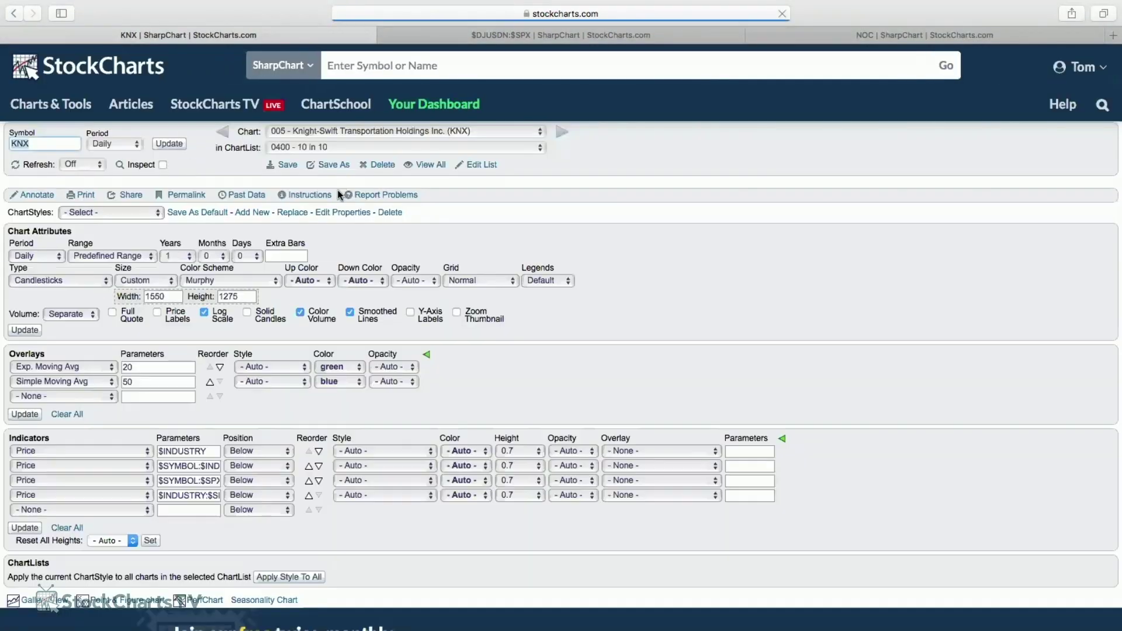
Step: Load the MTOR daily chart and examine its price, industry group and relative strength panels
text(mtor)
key(Return)
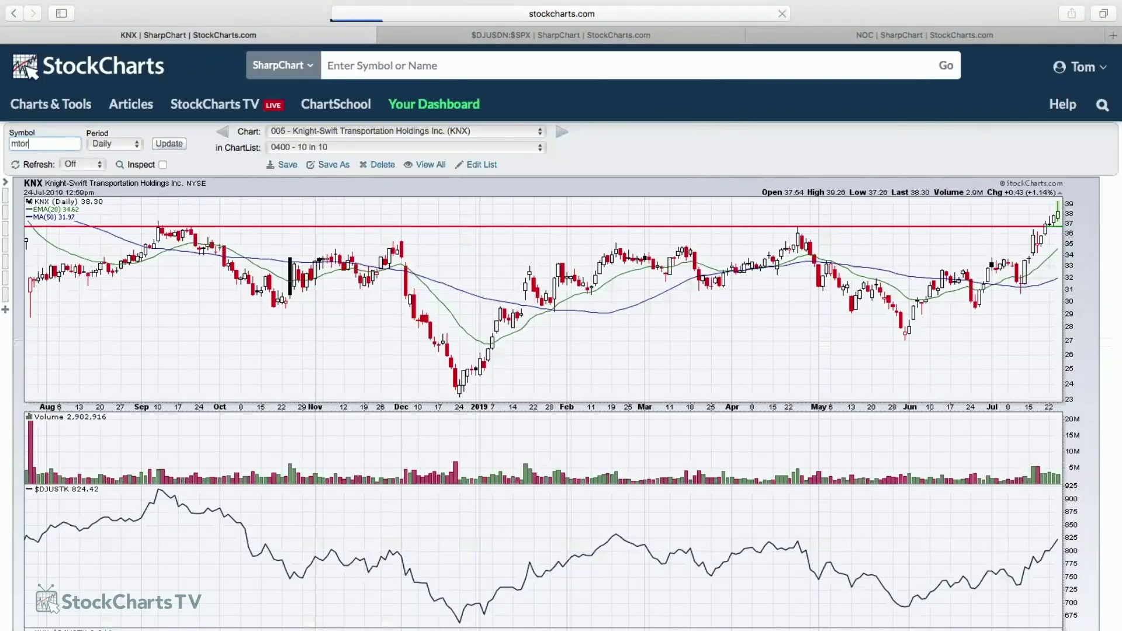
scroll(542, 325, down, 2)
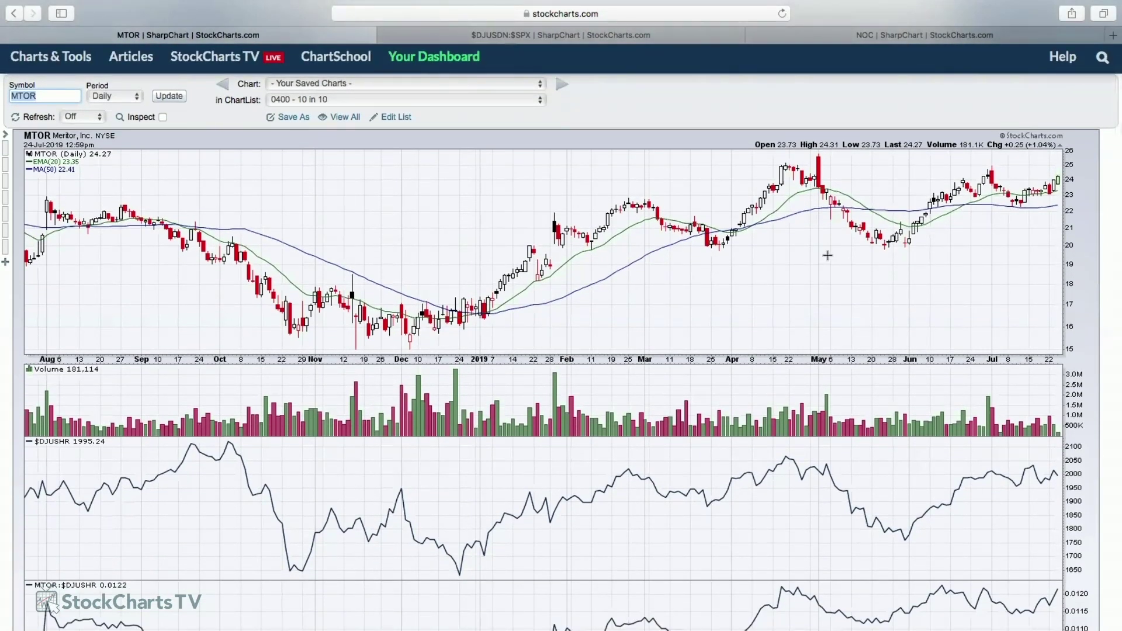
scroll(826, 250, down, 10)
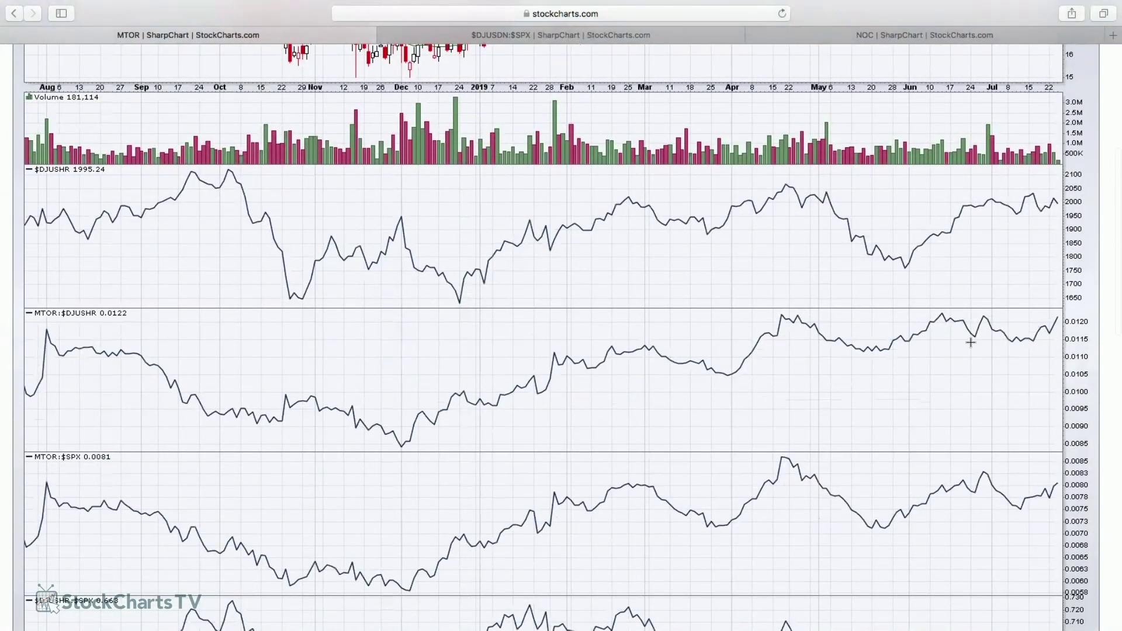
scroll(969, 341, down, 8)
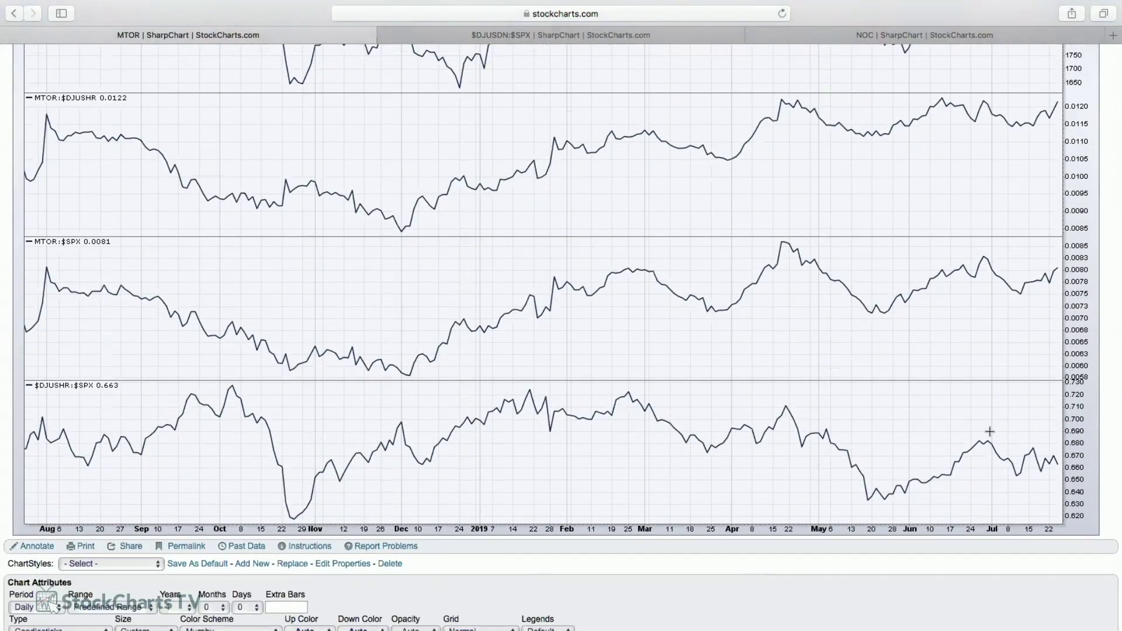
scroll(989, 431, up, 6)
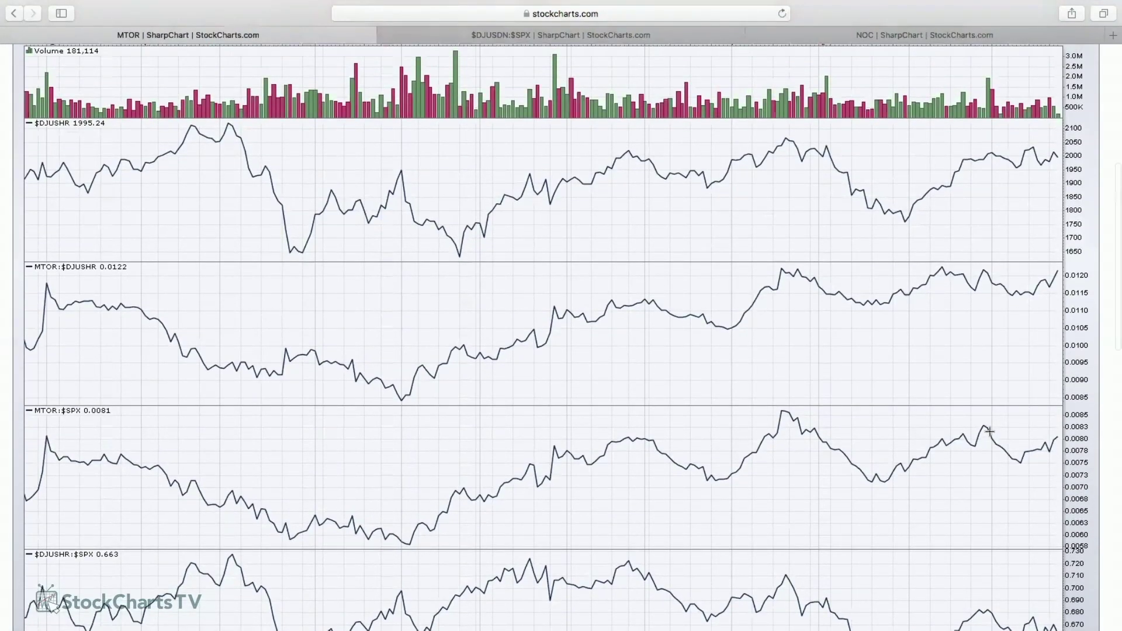
scroll(994, 423, up, 4)
scroll(1001, 411, up, 6)
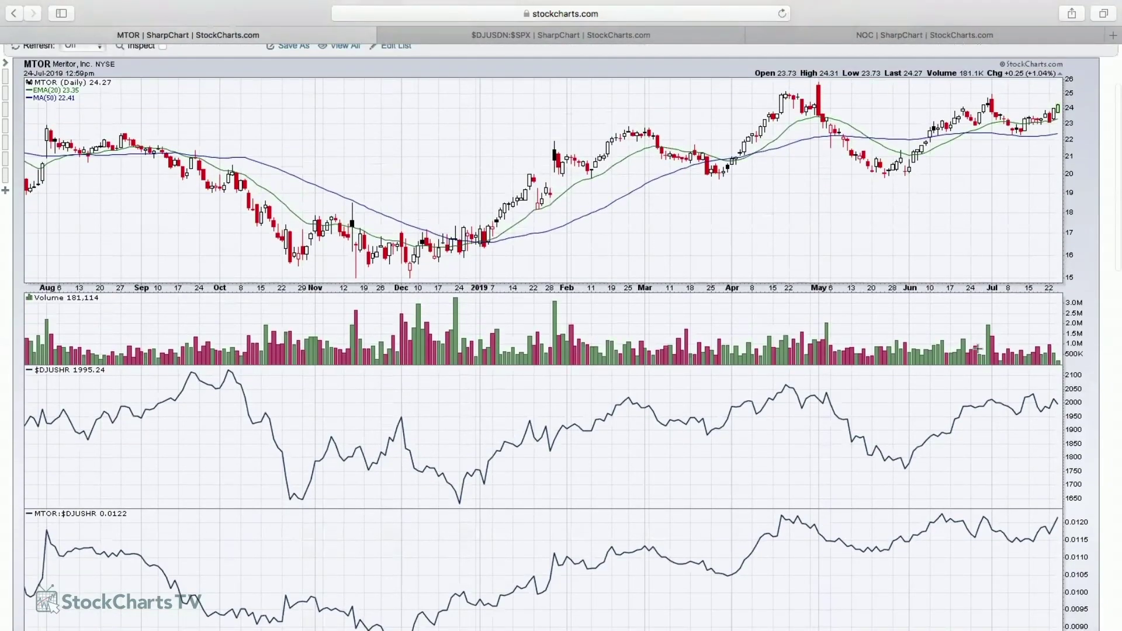
Step: Place a red Auto Support-Resistance line across the MTOR price panel at the early-May high, about 25.6
scroll(975, 349, down, 20)
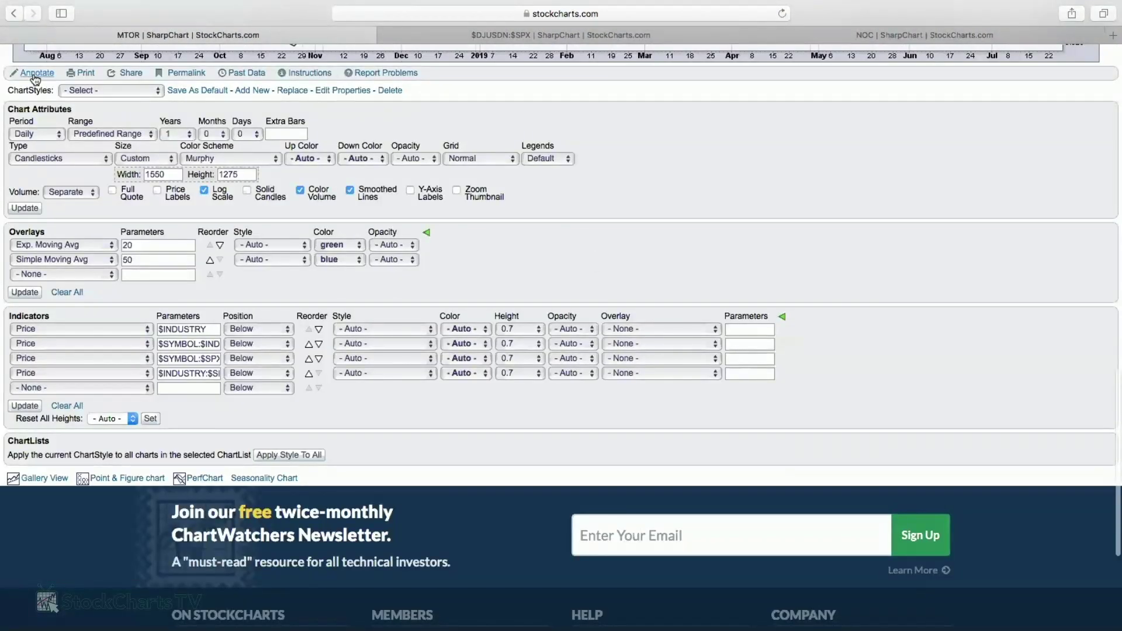
click(35, 74)
click(11, 214)
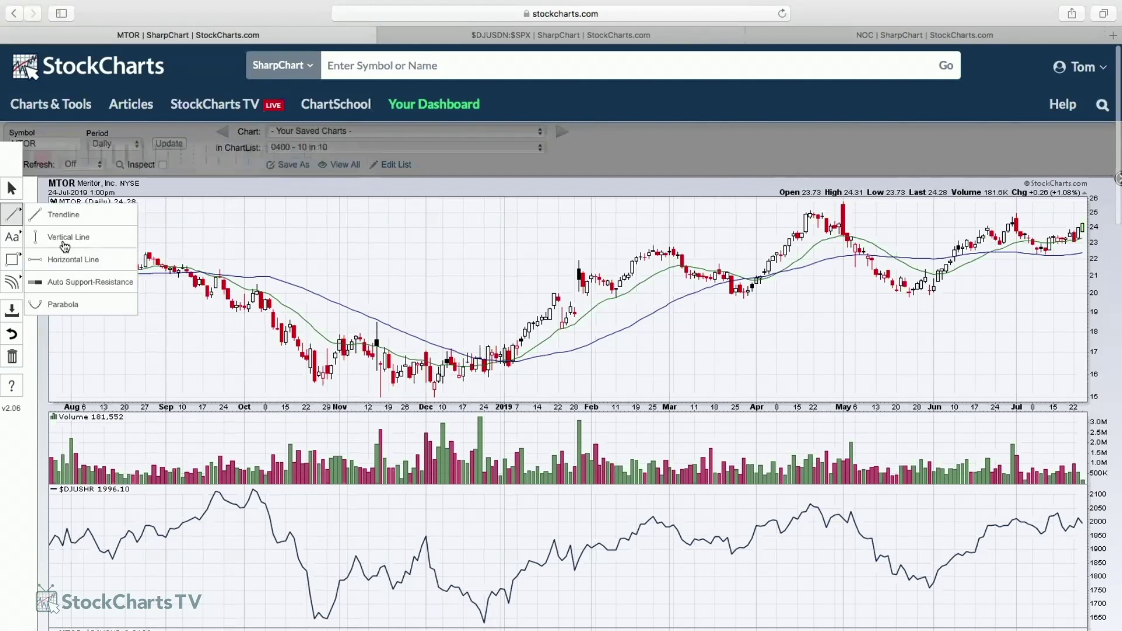
click(102, 282)
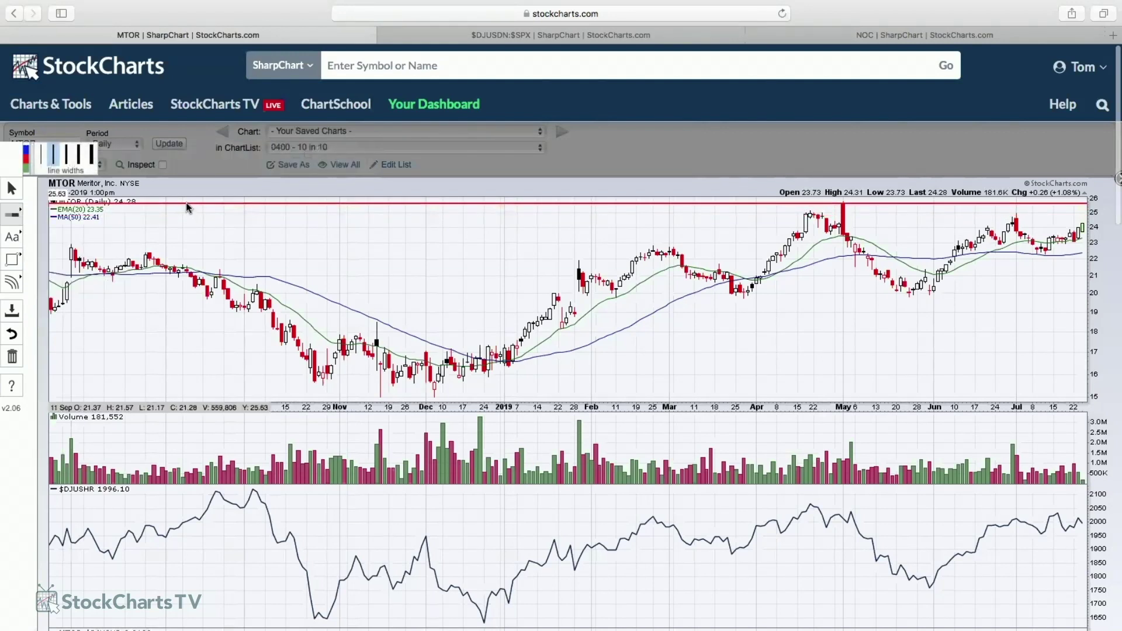
click(185, 205)
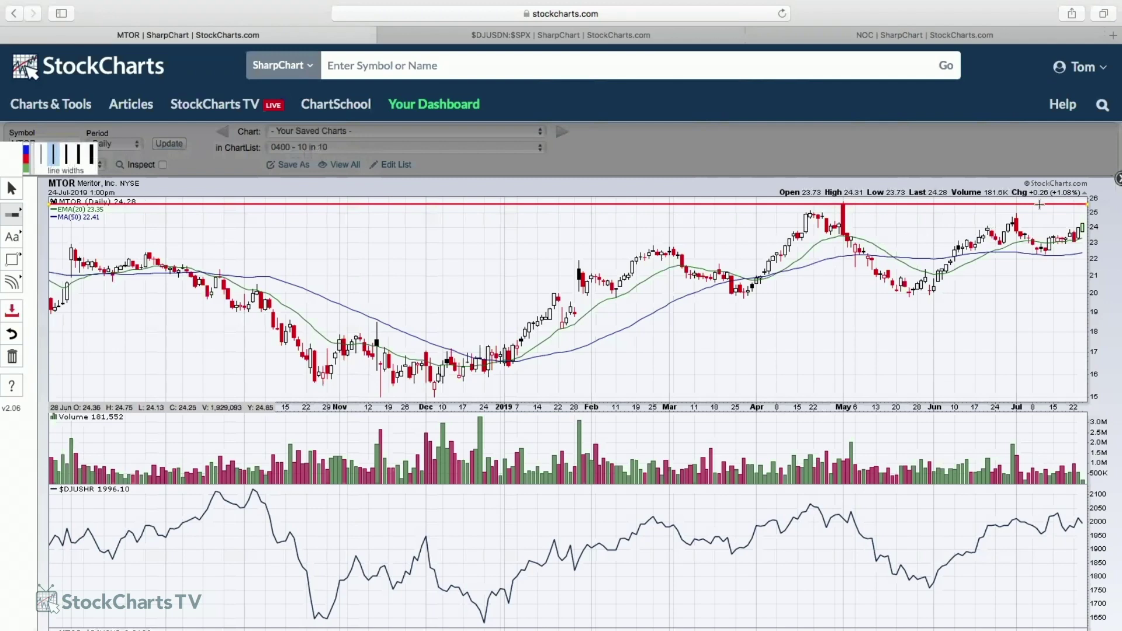
Step: Save the annotated chart as "007 - Meritor, Inc. (MTOR)" in the ChartList 0400 - 10 in 10
click(12, 310)
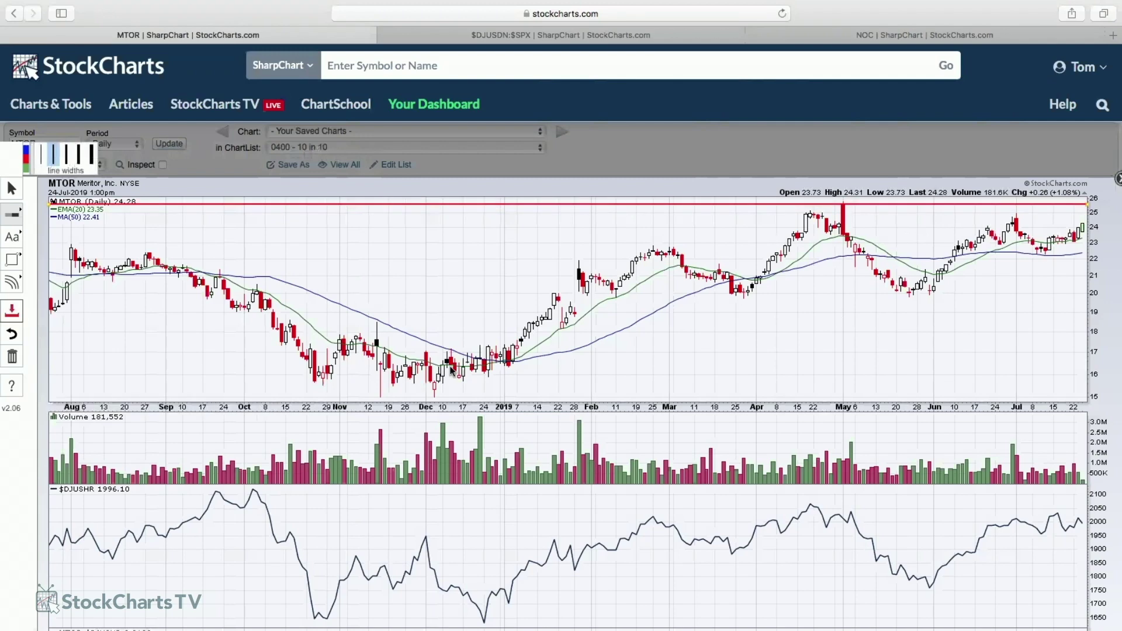
click(550, 357)
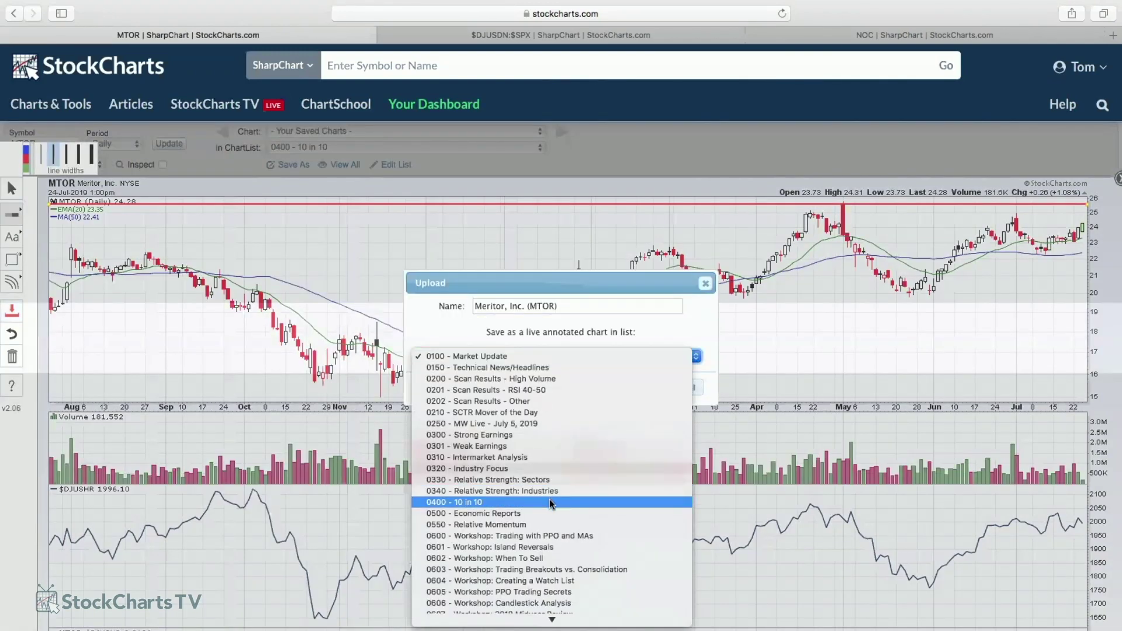
click(552, 500)
click(474, 306)
text(007 -)
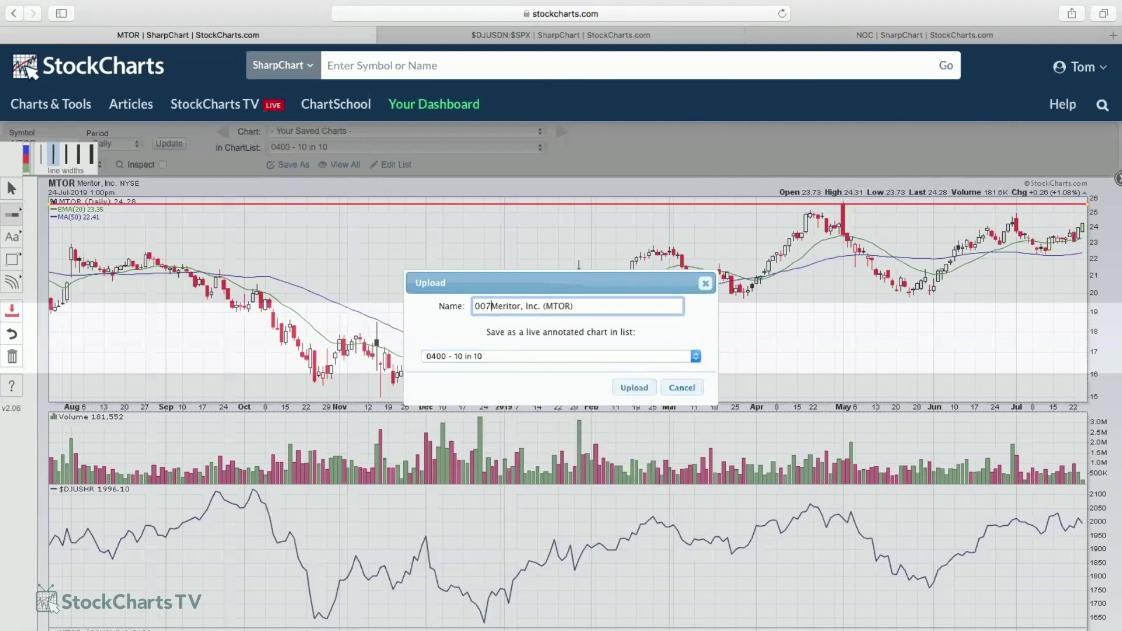
click(632, 387)
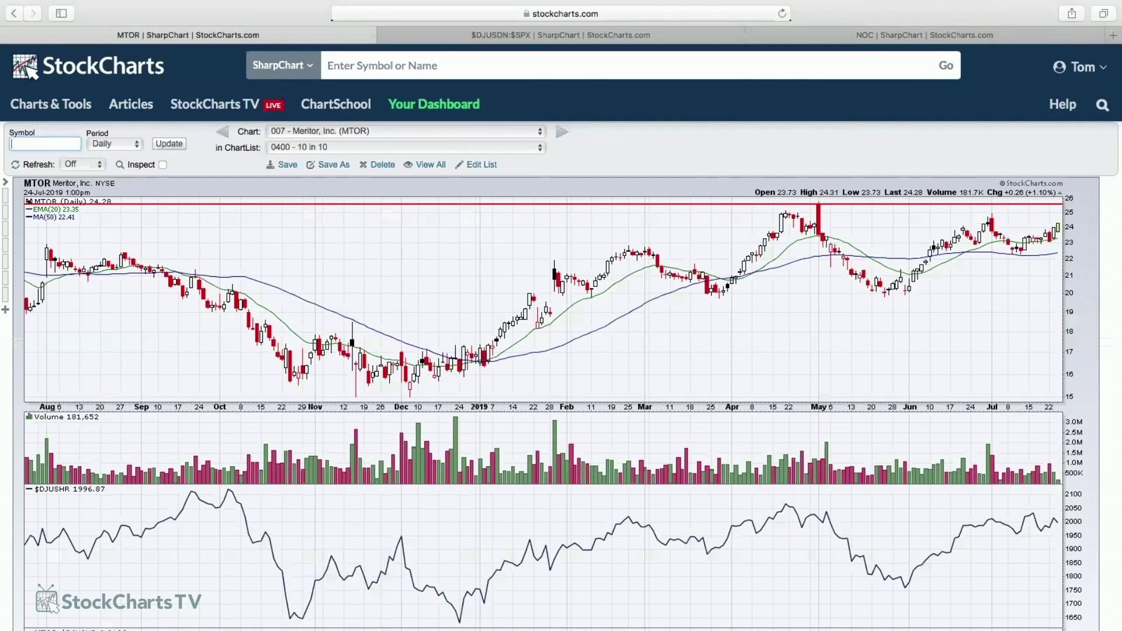
Step: Load the XLNX daily chart and examine its price, volume, industry group and relative strength panels
key(Return)
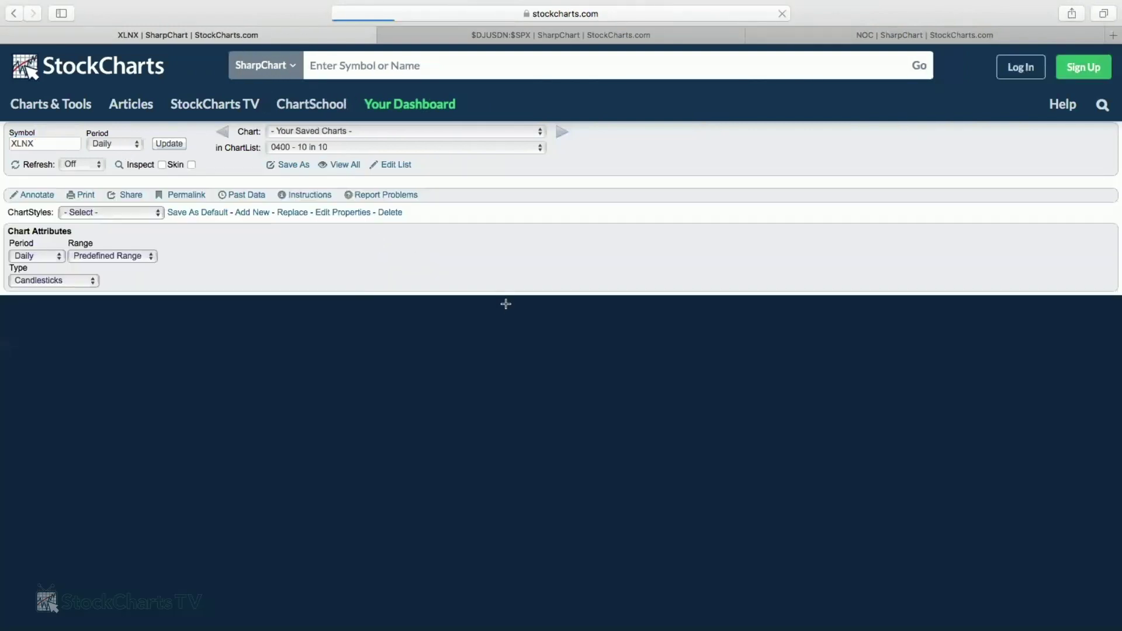
scroll(506, 302, down, 1)
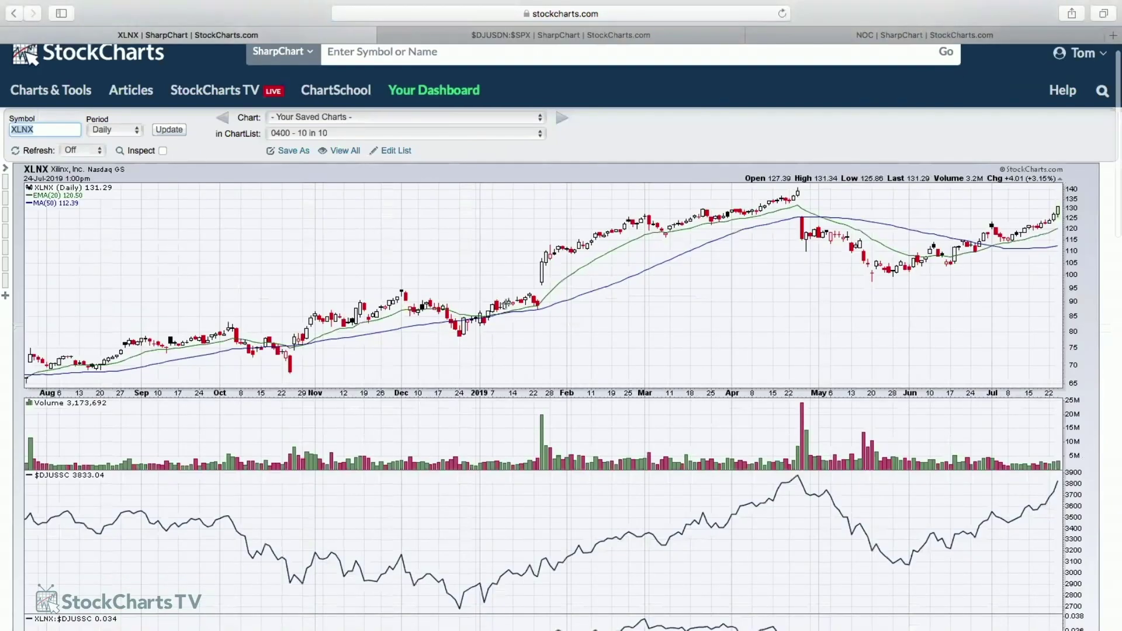
scroll(508, 303, down, 2)
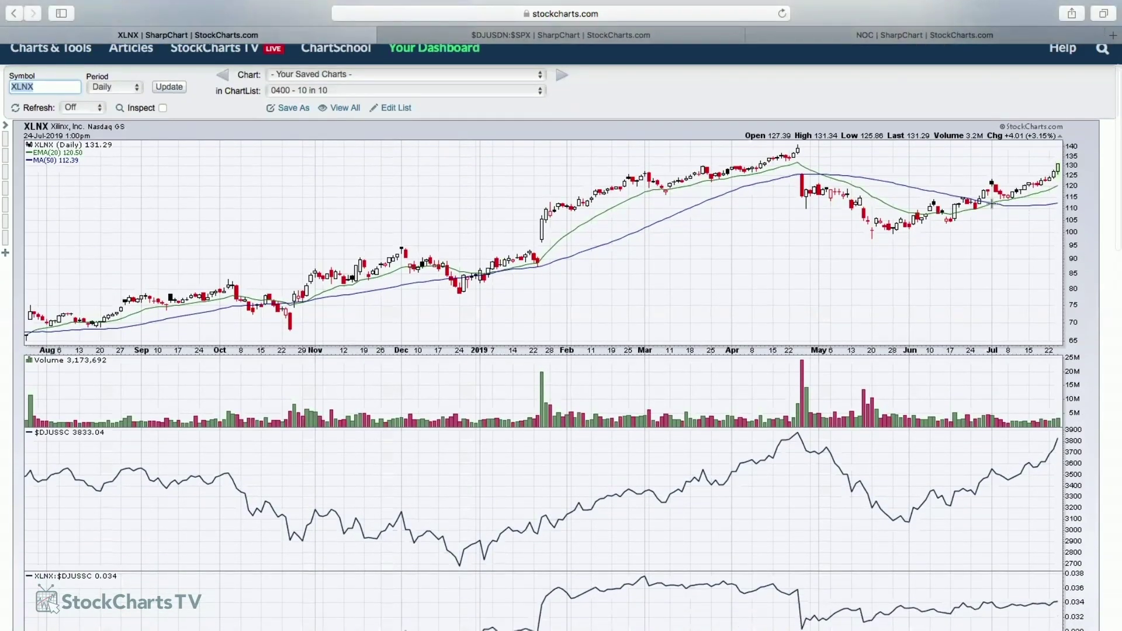
scroll(992, 203, down, 6)
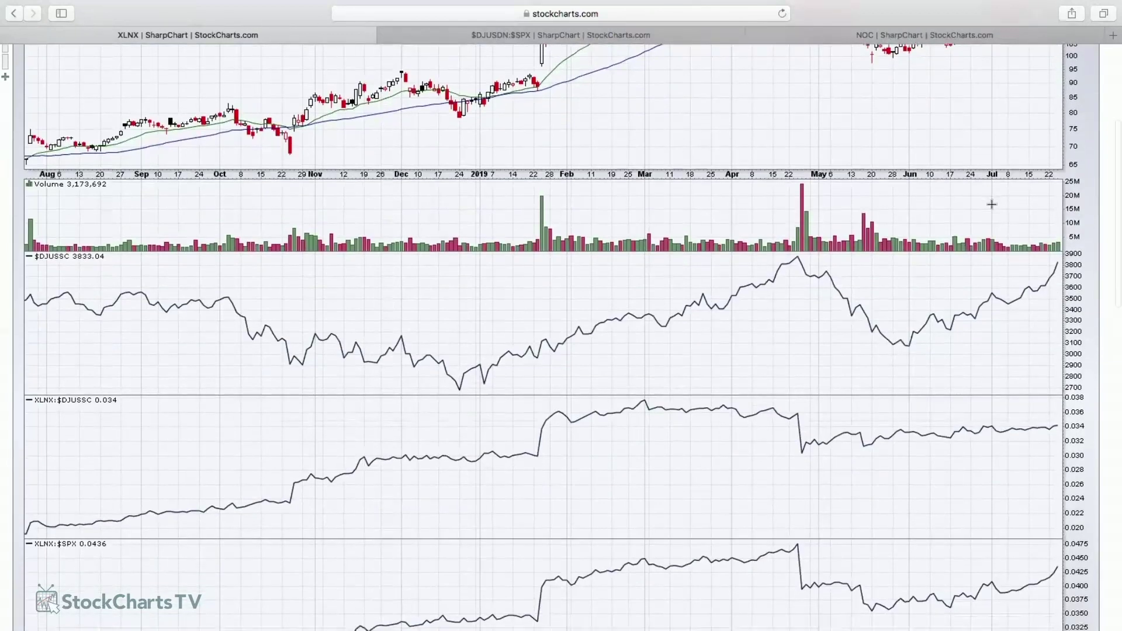
scroll(952, 336, down, 1)
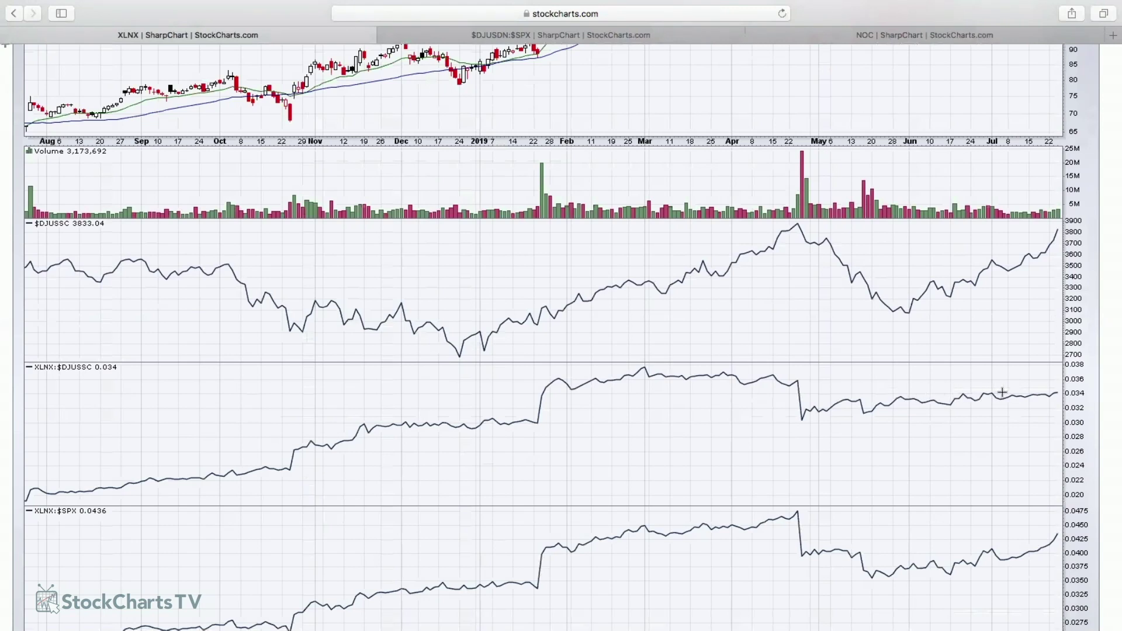
scroll(843, 237, up, 8)
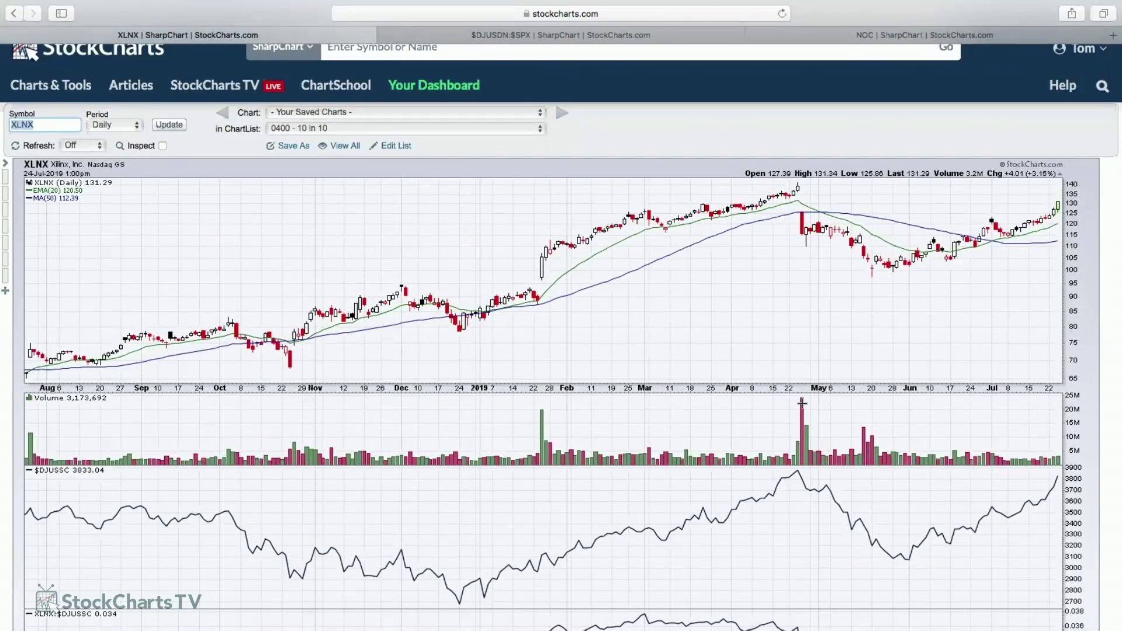
scroll(775, 361, down, 10)
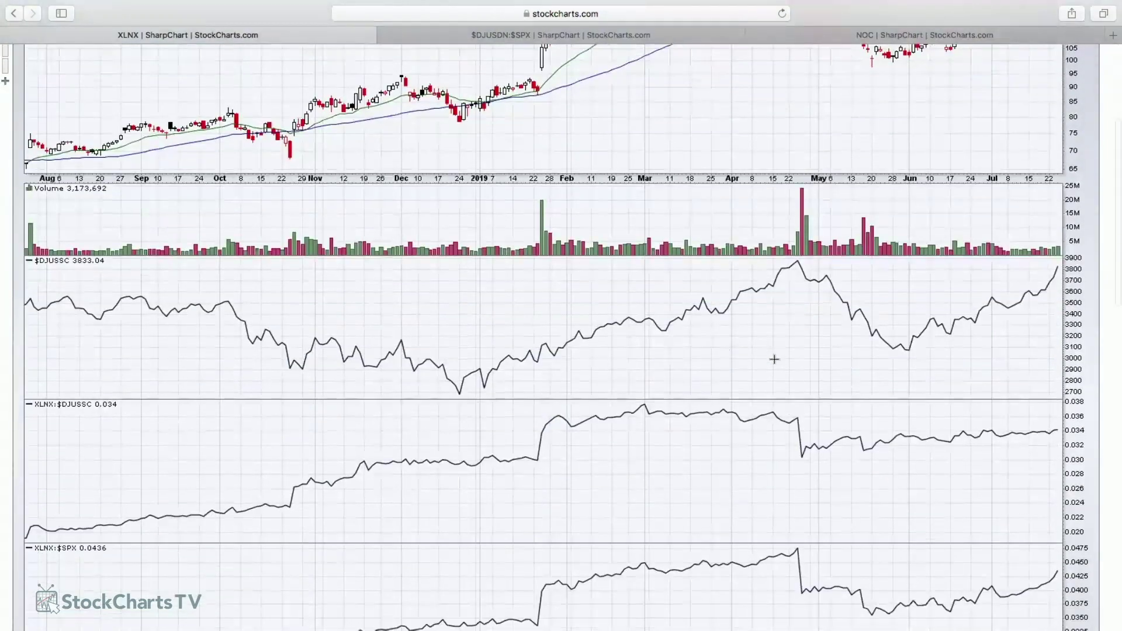
scroll(774, 359, down, 8)
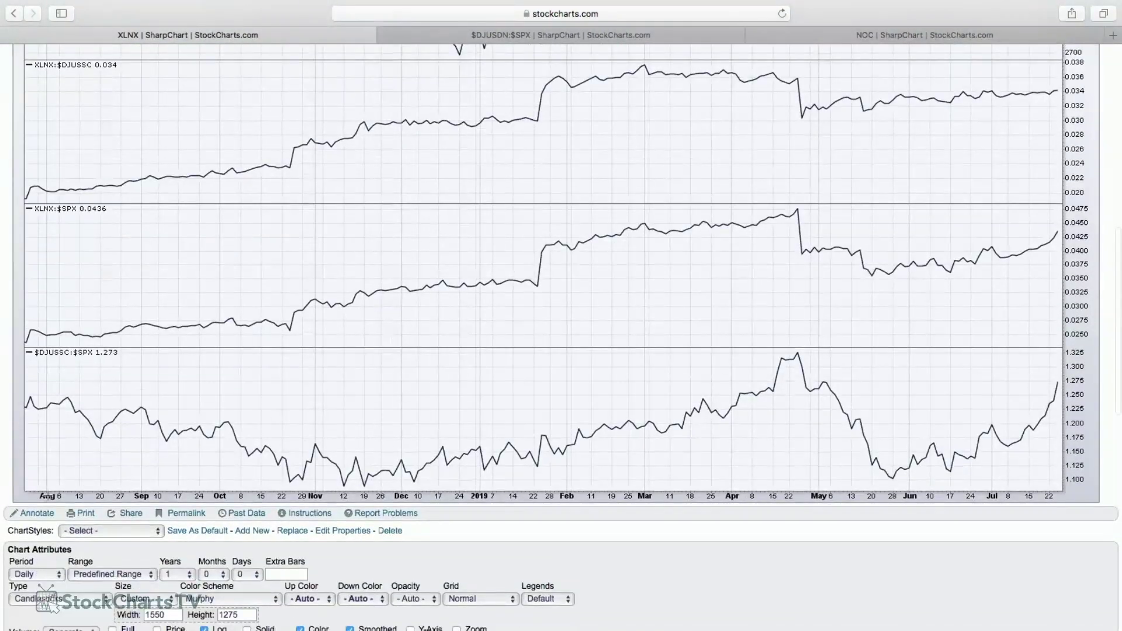
Step: Place two Auto Support-Resistance lines across the XLNX price panel, one at about 125.3 and one at the late-April high near 140
click(43, 514)
click(12, 214)
click(118, 285)
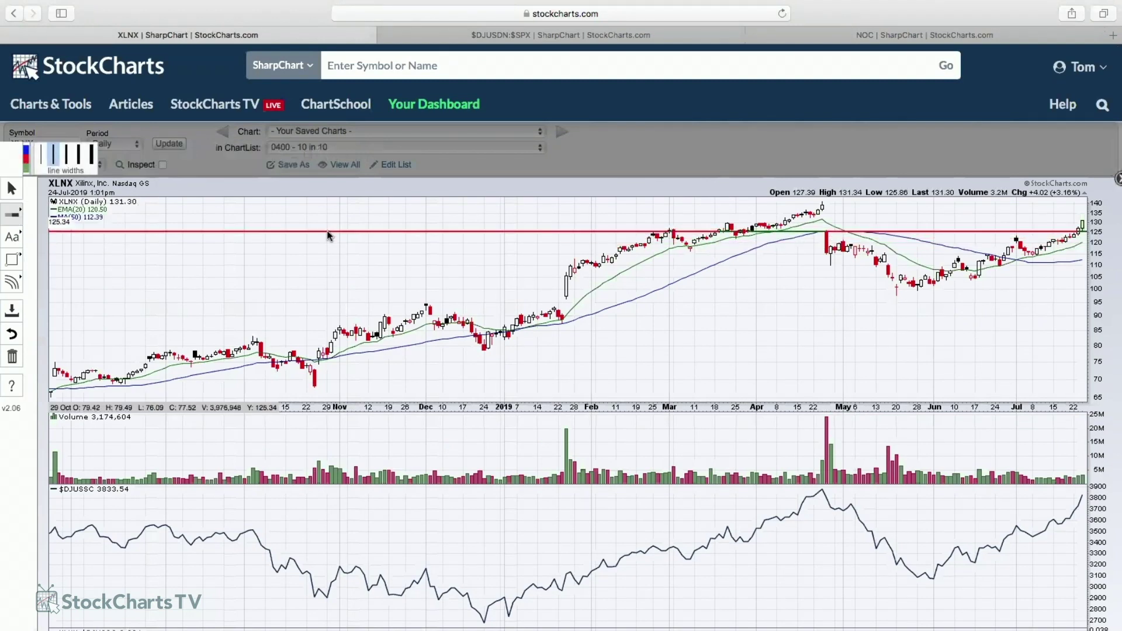
click(329, 234)
click(336, 211)
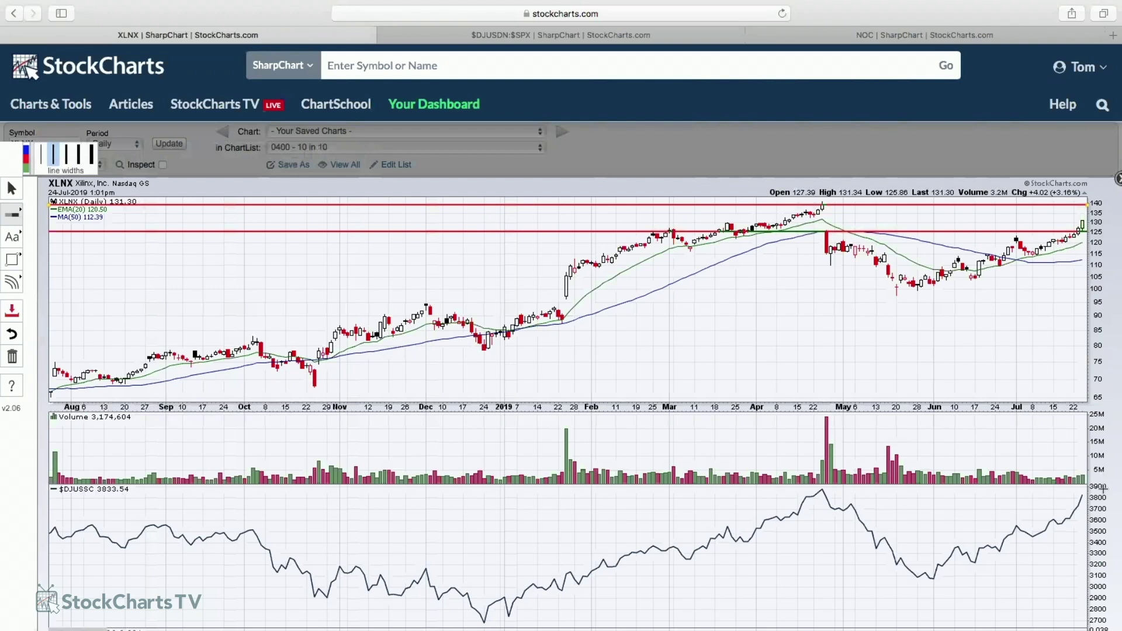
scroll(1051, 444, down, 2)
scroll(1044, 435, down, 1)
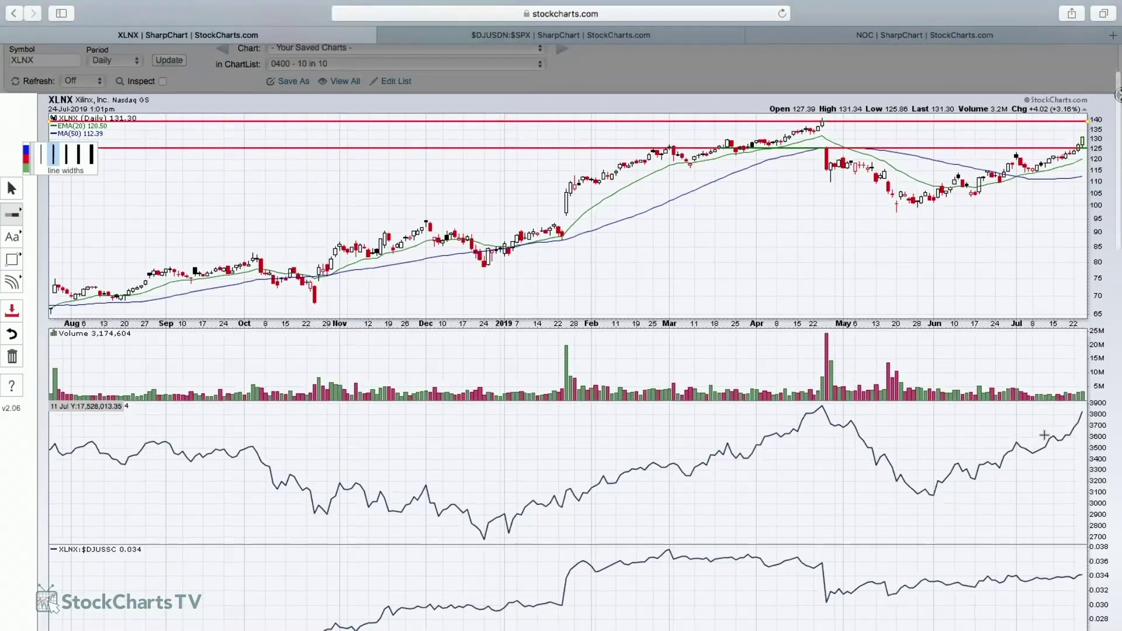
scroll(1044, 435, up, 3)
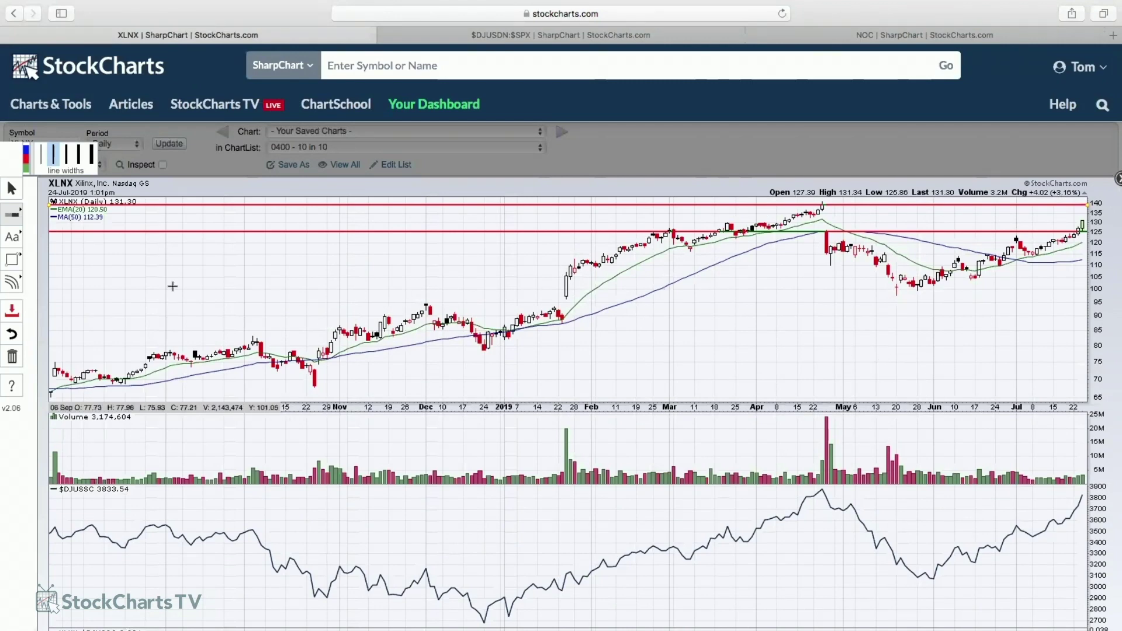
Step: Save the annotated chart as "007 - Xilinx, Inc. (XLNX)" in the ChartList 0400 - 10 in 10
click(12, 311)
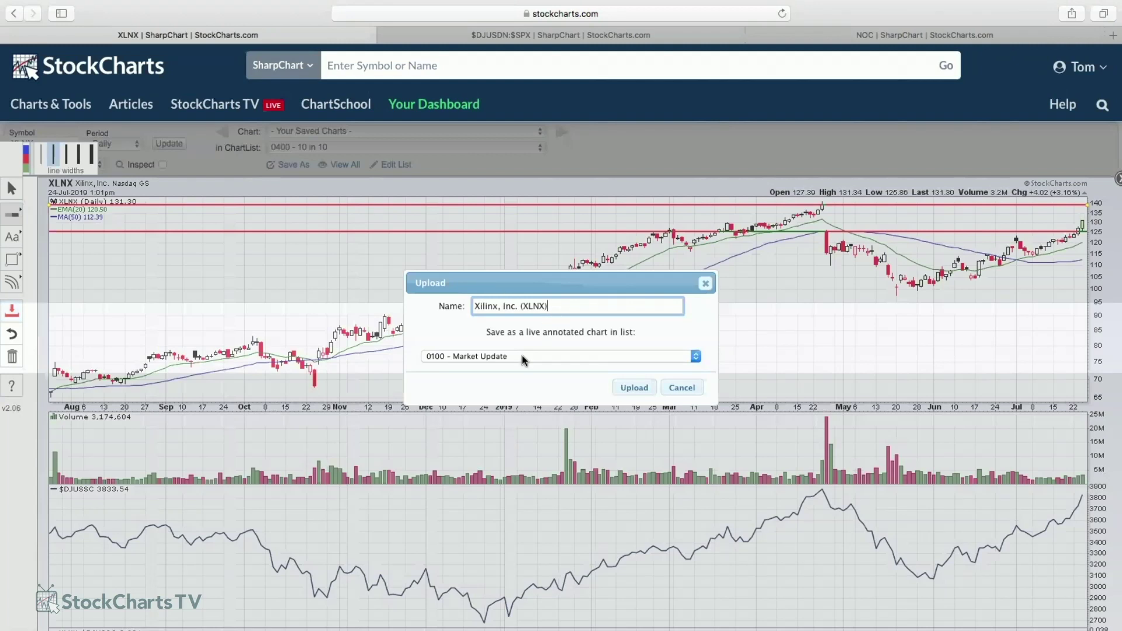
click(524, 358)
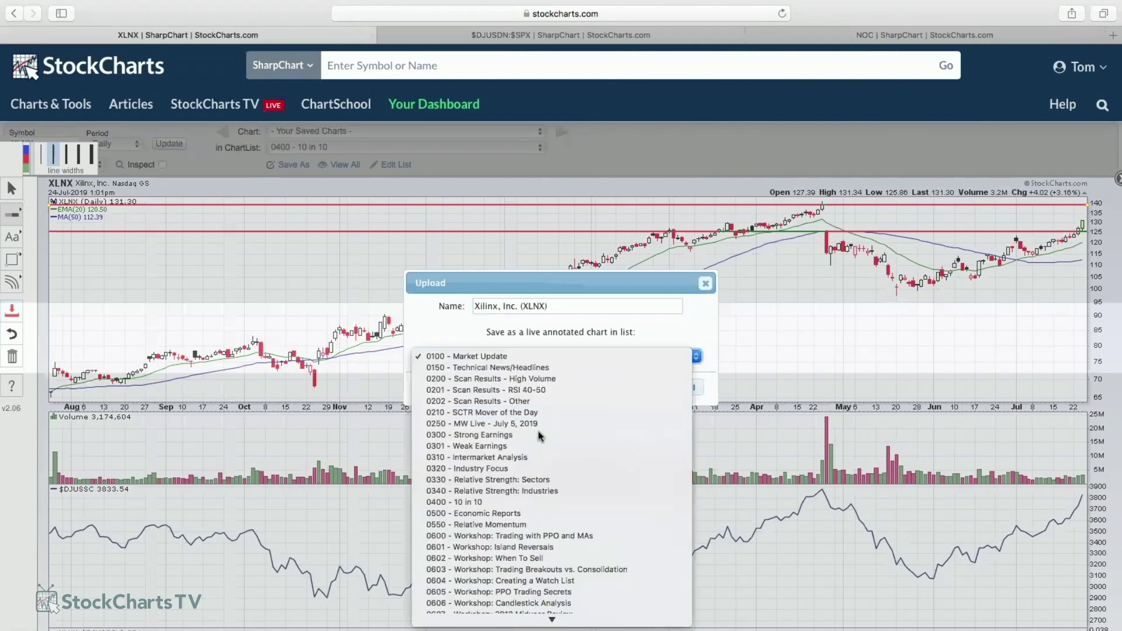
scroll(537, 441, down, 2)
key(Escape)
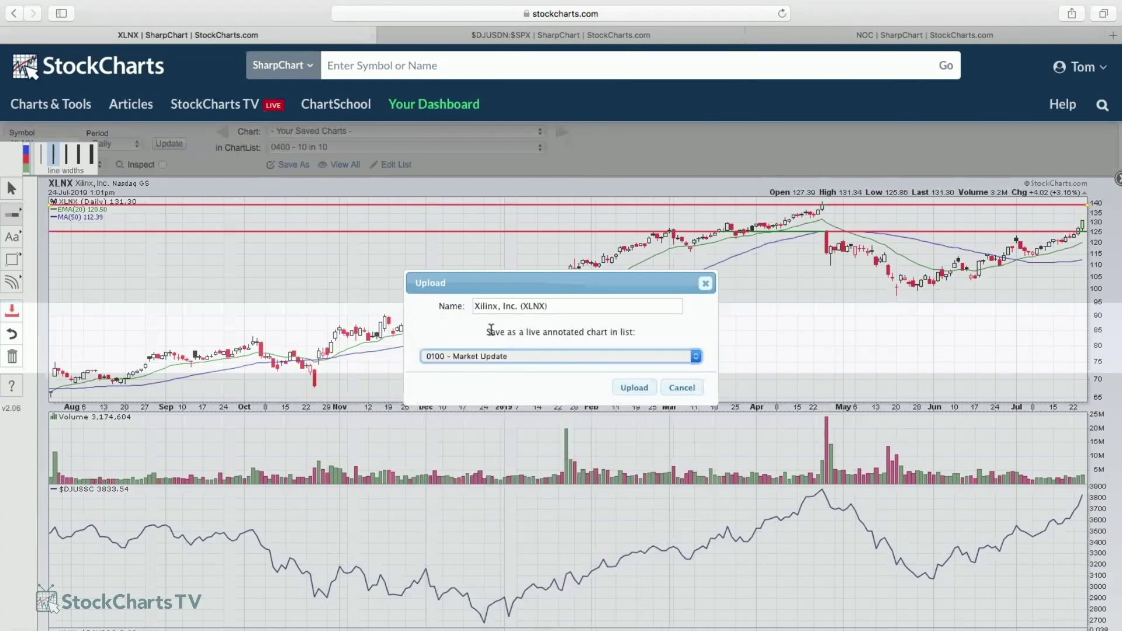
click(473, 306)
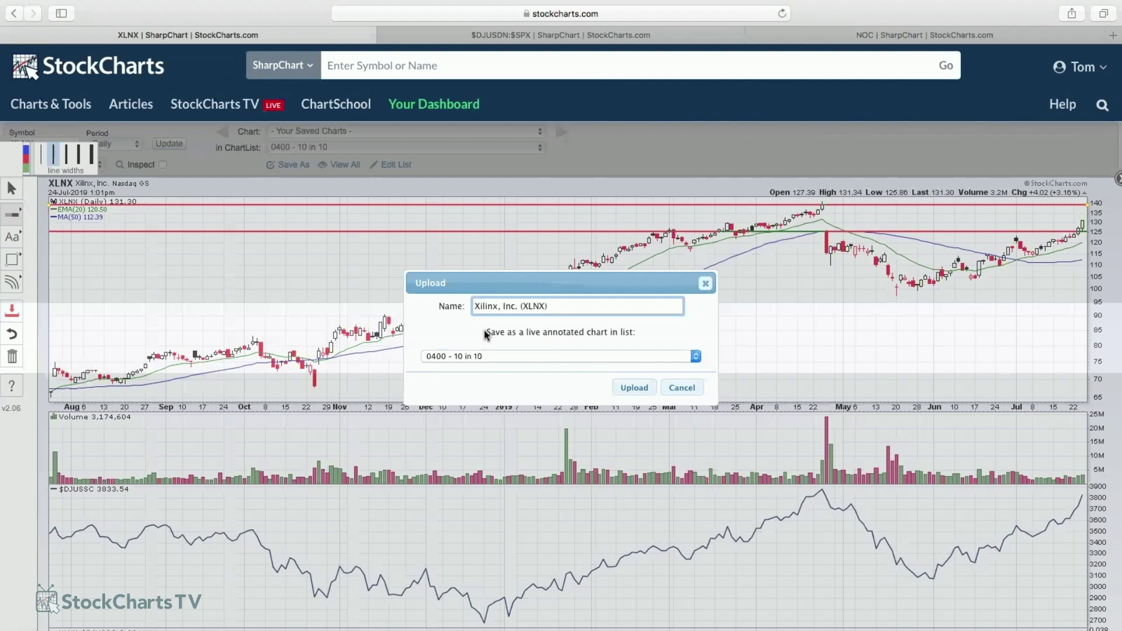
text(007 -)
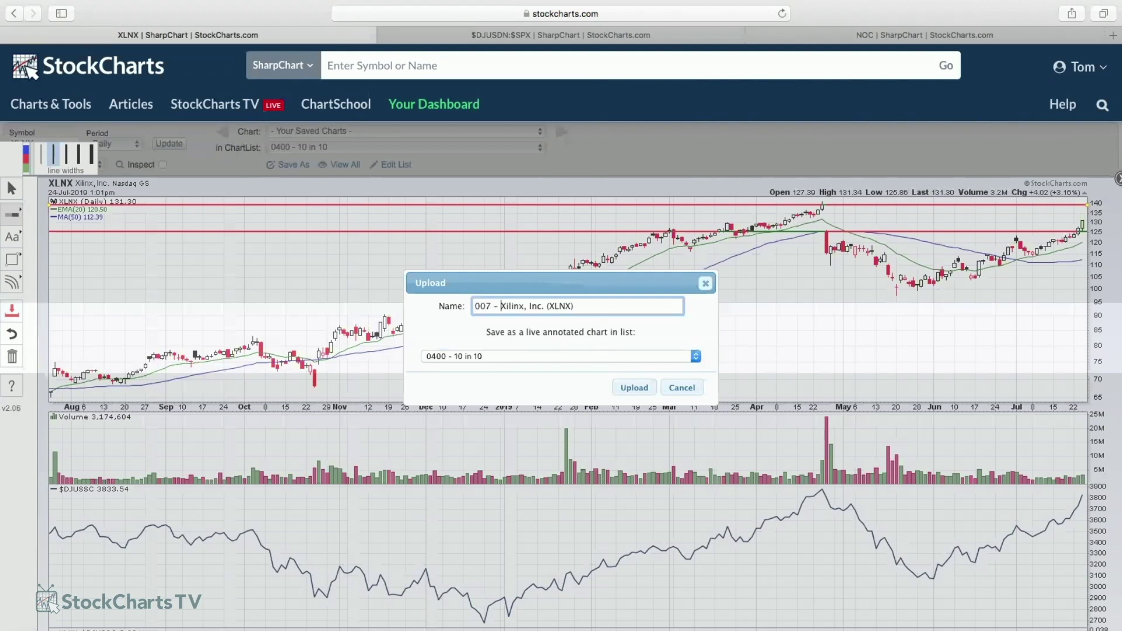
click(634, 387)
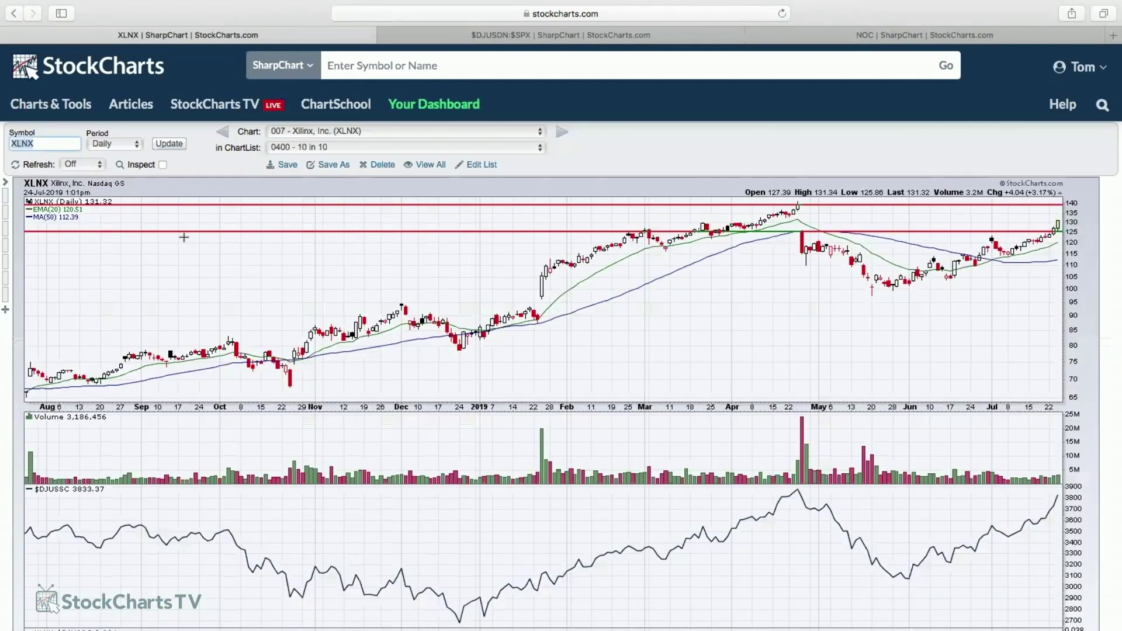
Step: Load the STNE daily chart and examine its price, volume, industry group and relative strength panels
text(stne)
key(Return)
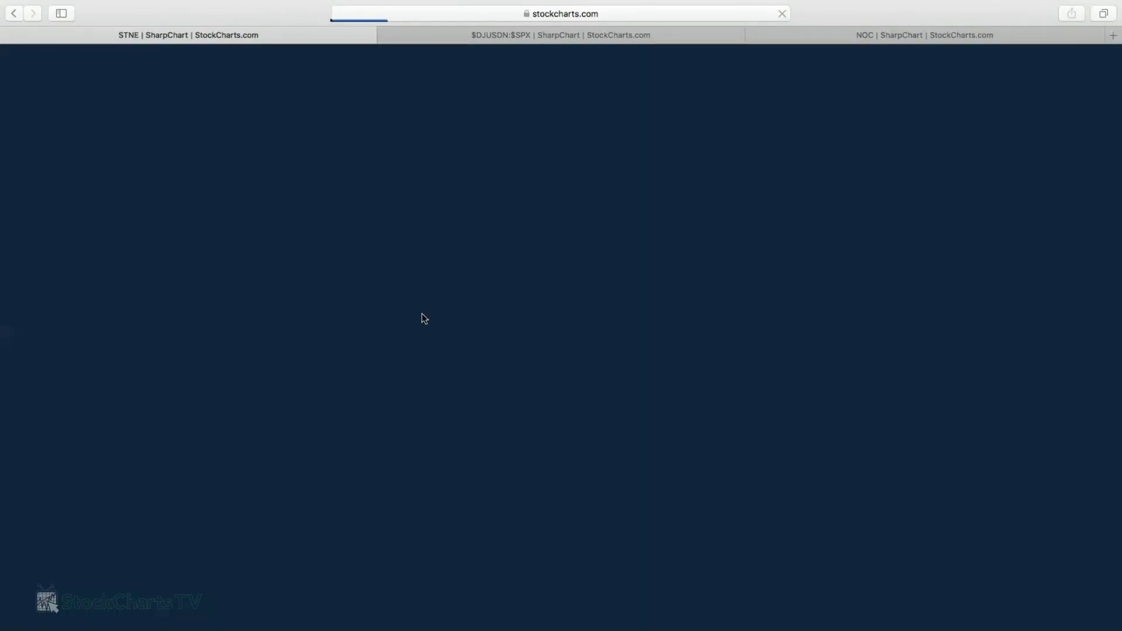
scroll(490, 332, down, 3)
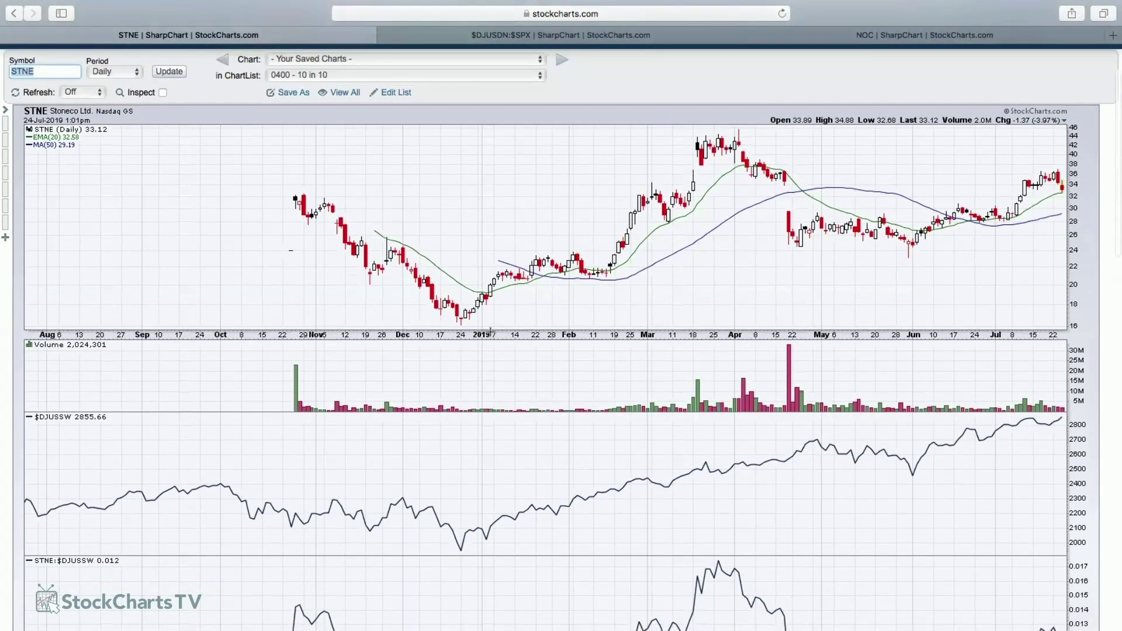
scroll(490, 332, down, 5)
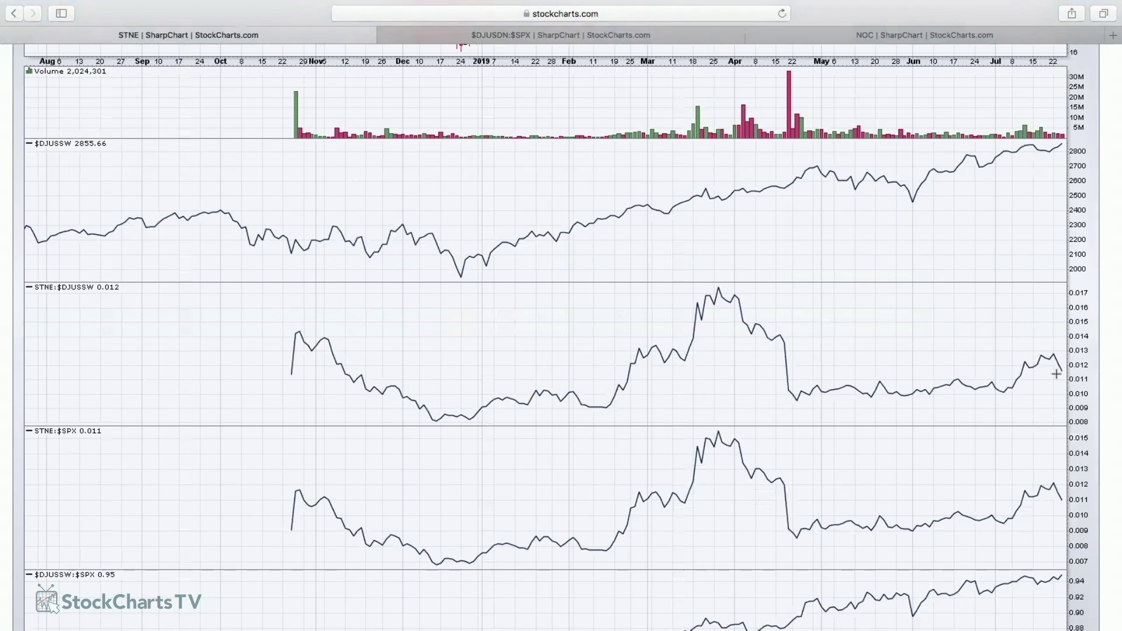
scroll(981, 319, up, 6)
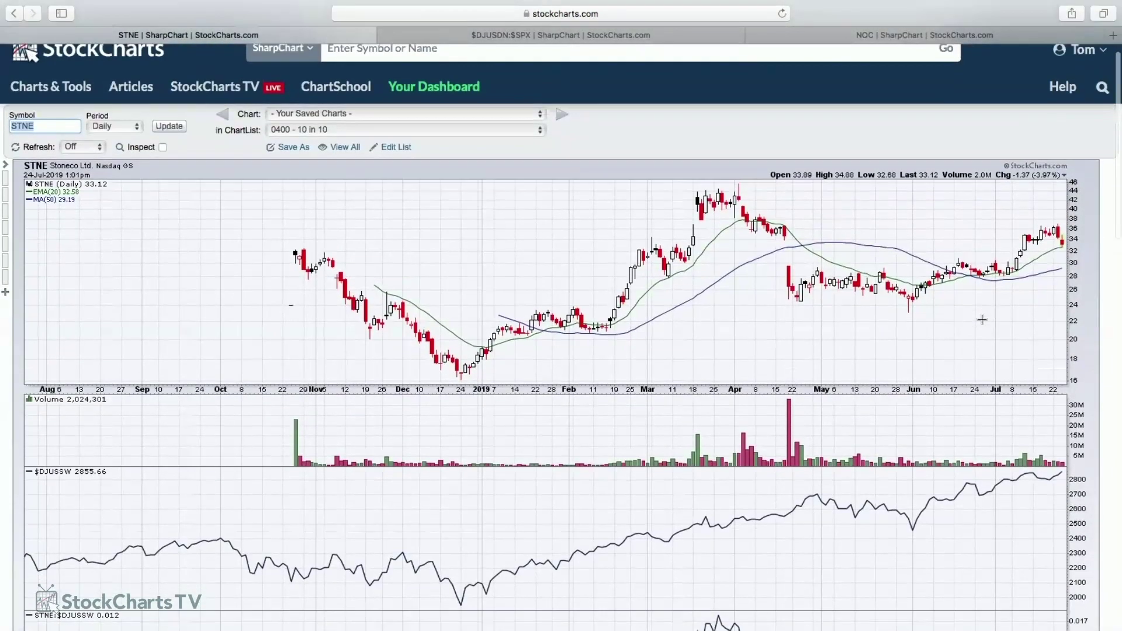
scroll(981, 319, down, 4)
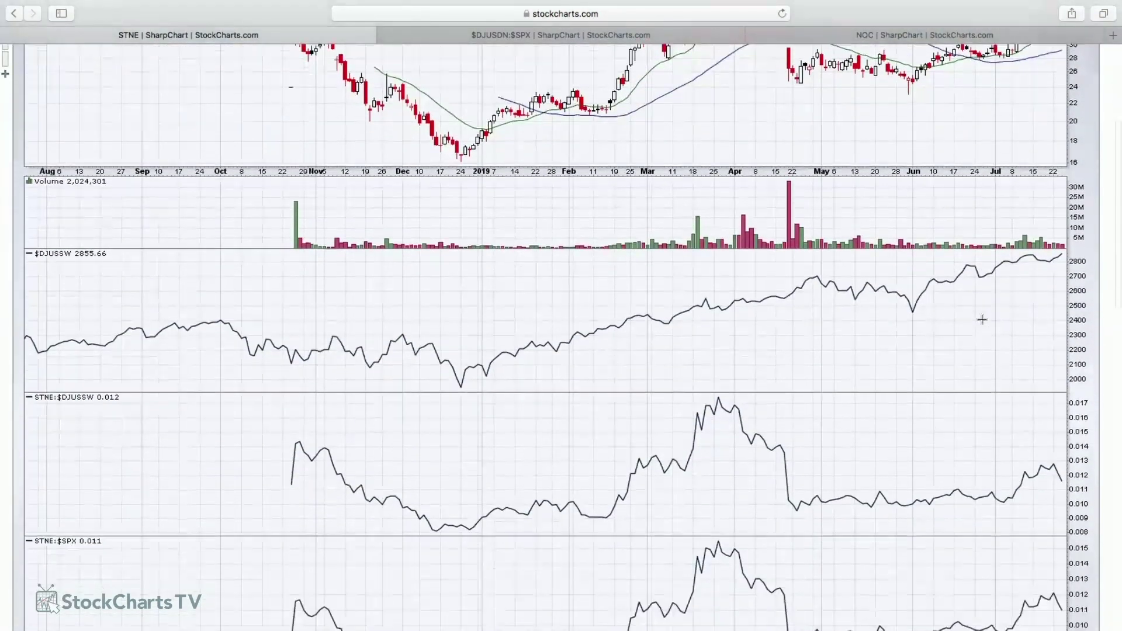
scroll(981, 319, down, 7)
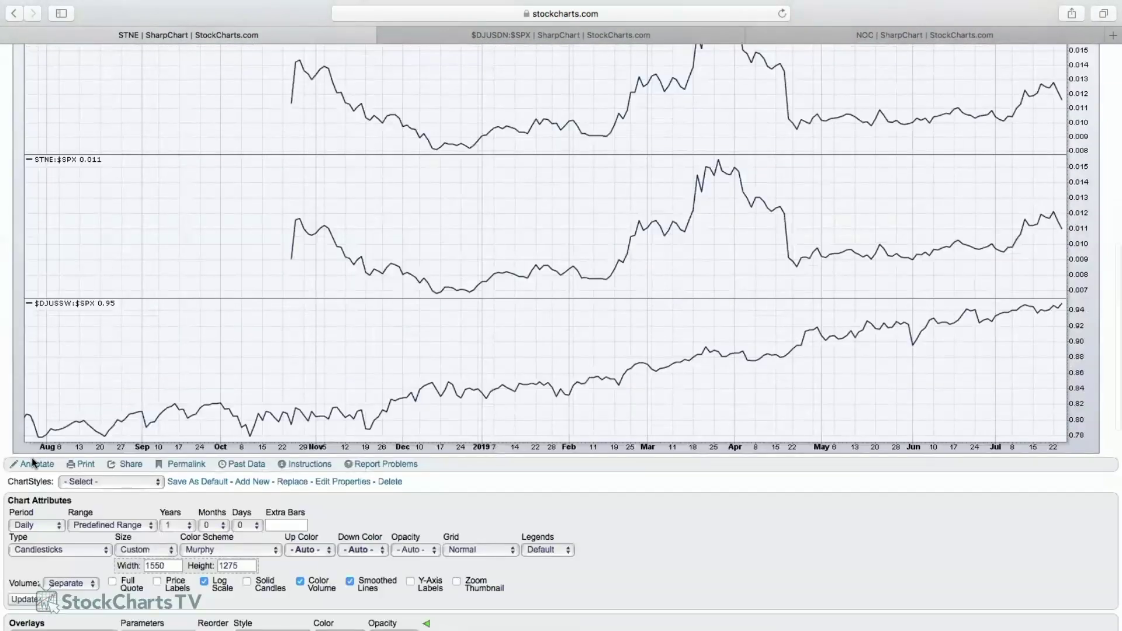
Step: Annotate the STNE price panel with a green up arrow just below the latest candle, near the 20-day EMA
click(39, 465)
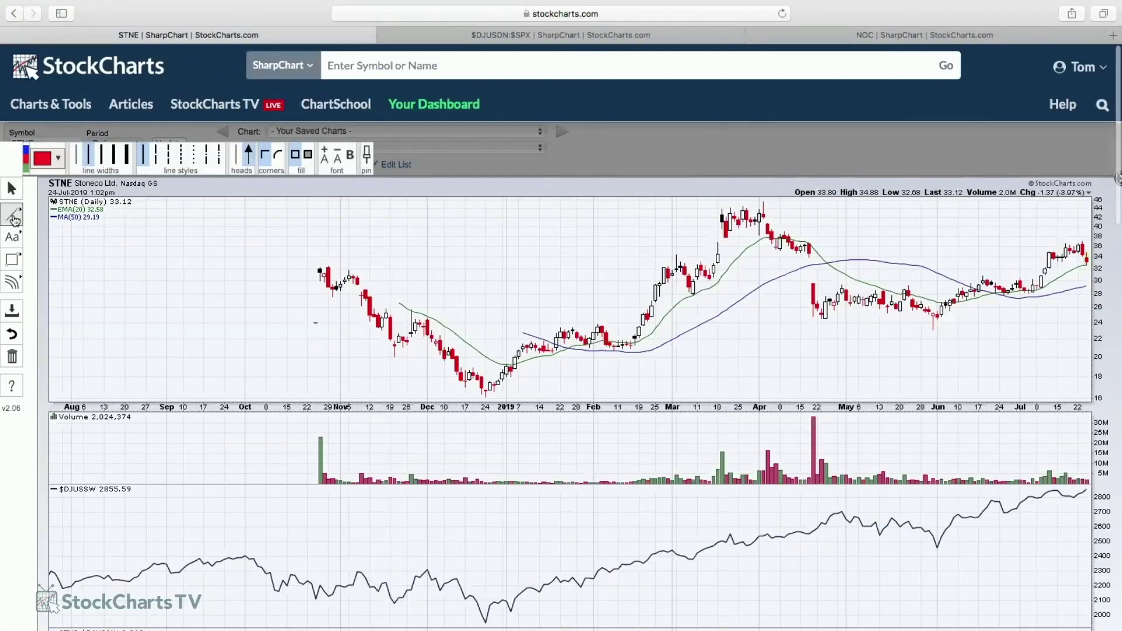
click(12, 237)
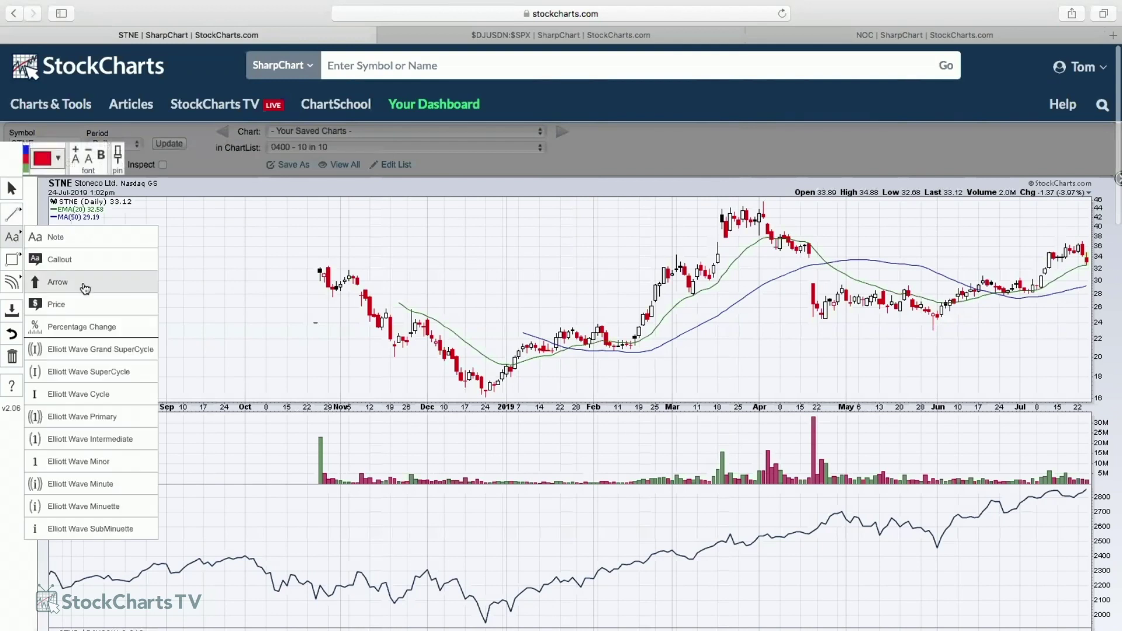
click(82, 285)
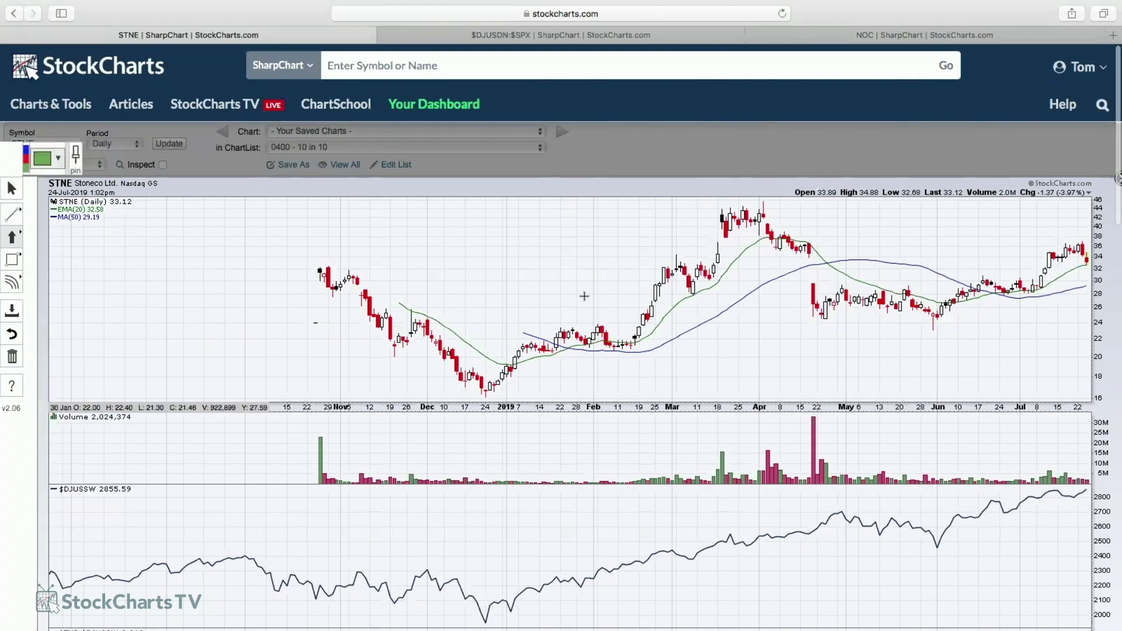
scroll(896, 271, down, 1)
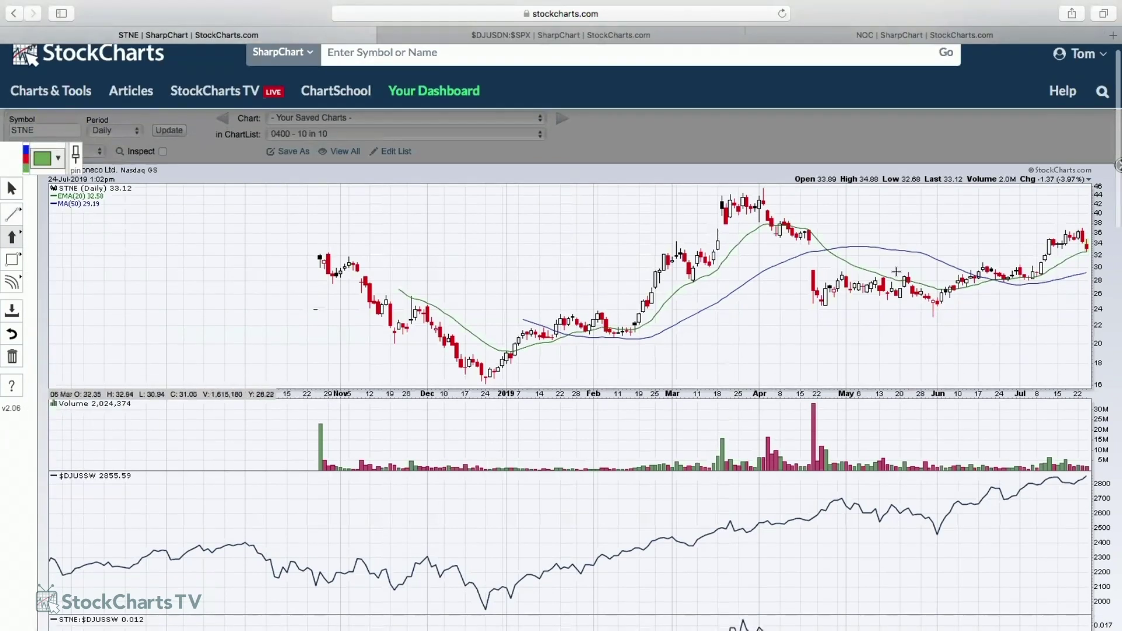
click(1086, 255)
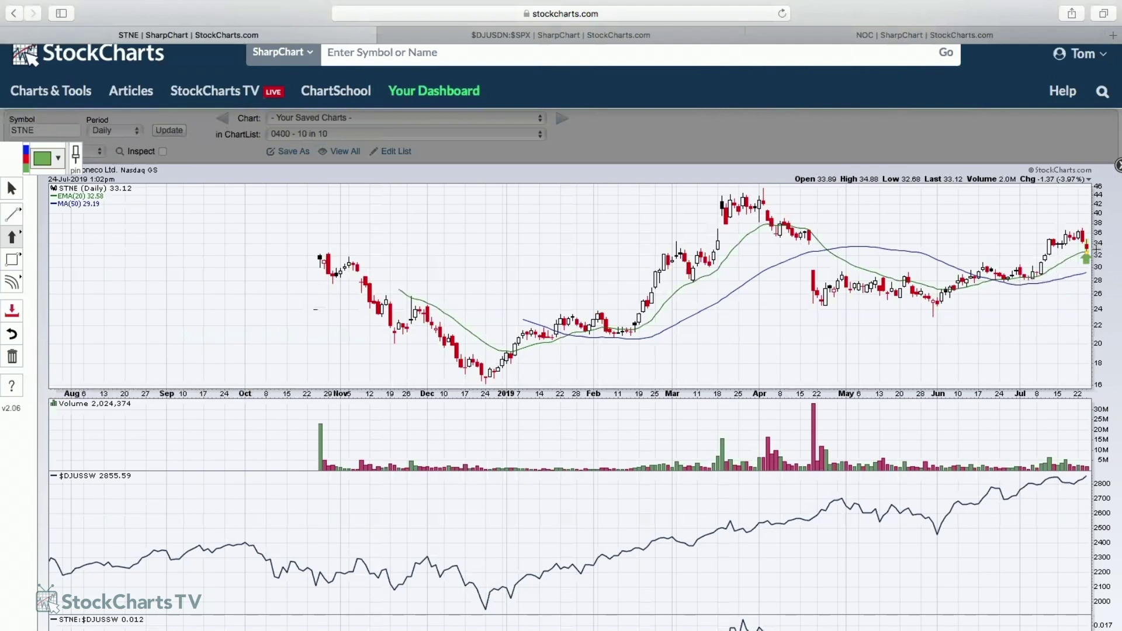
Step: Save the annotated chart as "008 - Stoneco Ltd. (STNE)" in the ChartList 0400 - 10 in 10
click(13, 310)
click(522, 357)
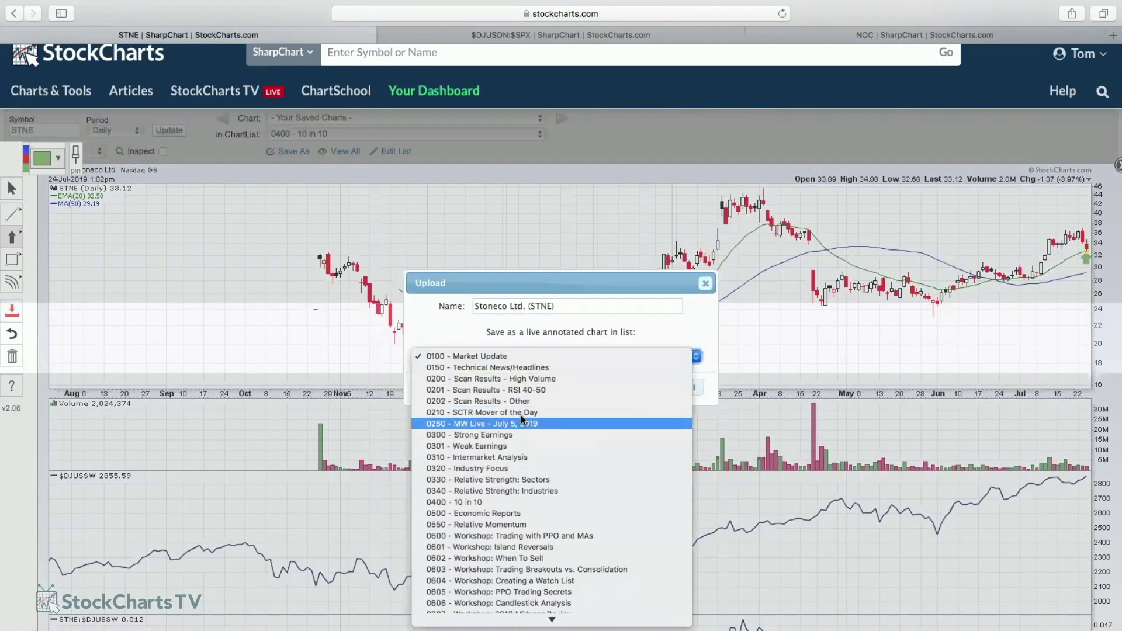
click(484, 344)
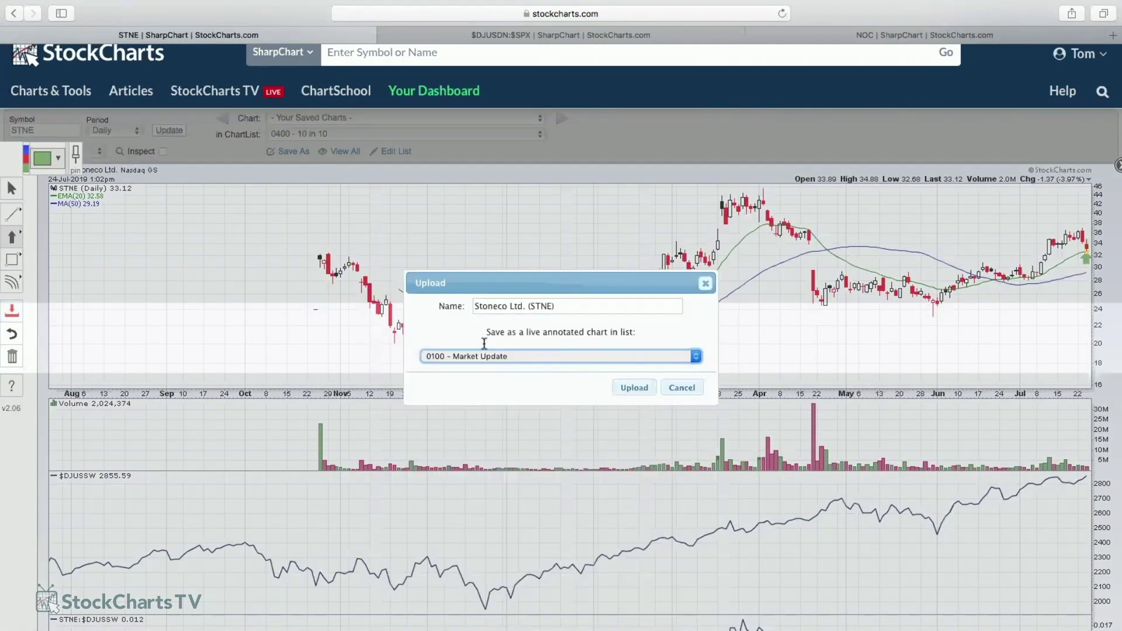
click(474, 305)
text(008 –)
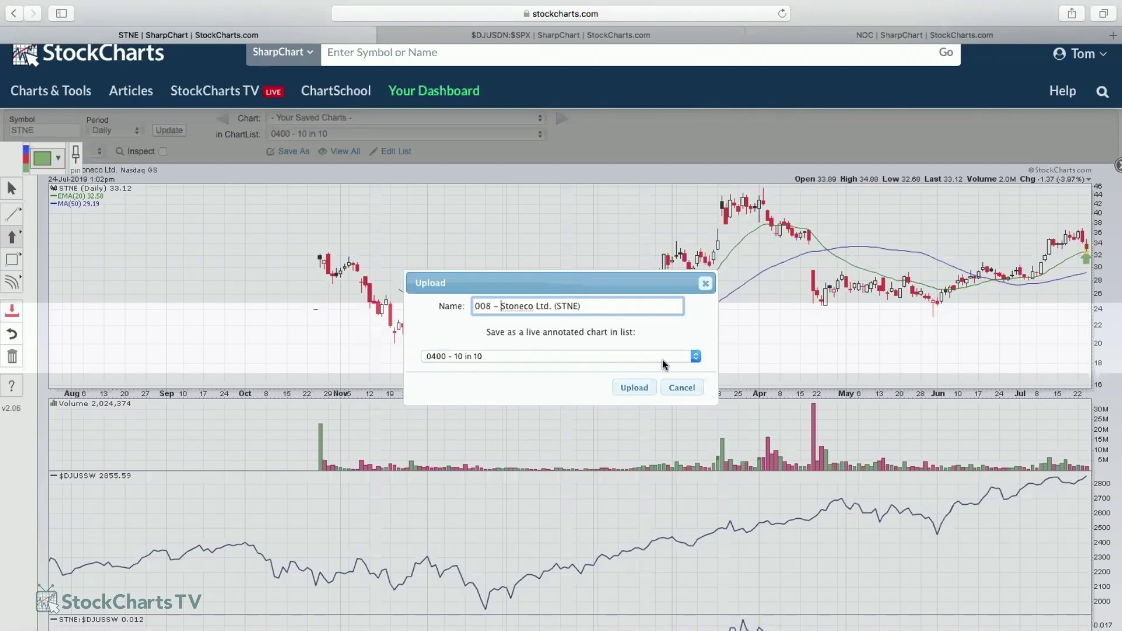
click(643, 388)
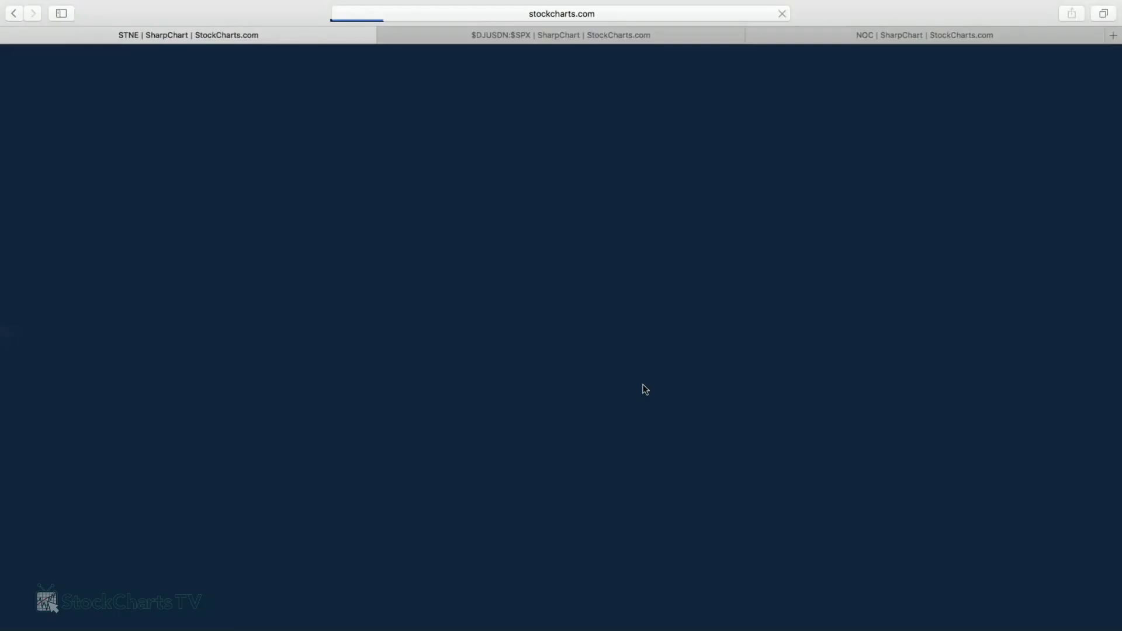
Step: Load the MAXR daily chart and examine its price, volume, industry group and relative strength panels
text(ma)
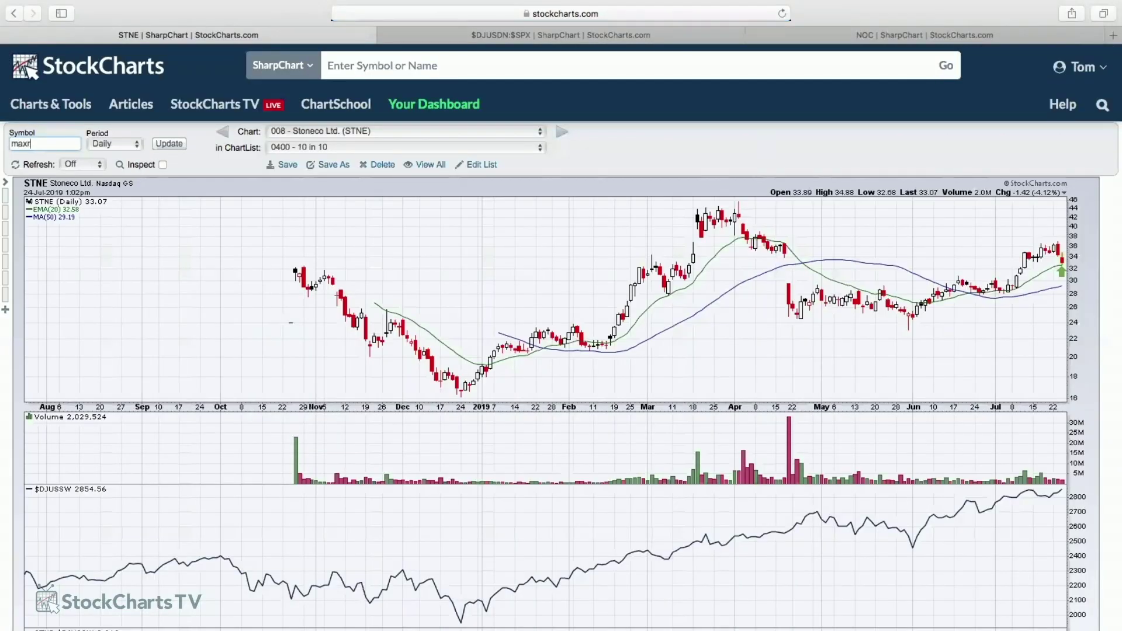
text(xr)
key(Return)
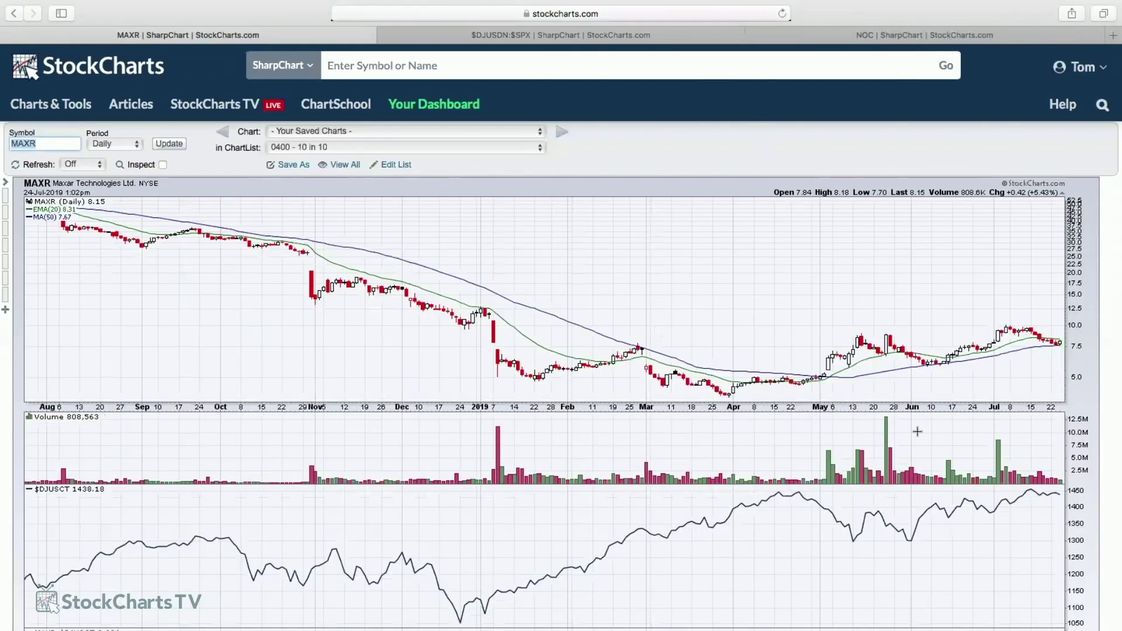
scroll(1009, 369, down, 3)
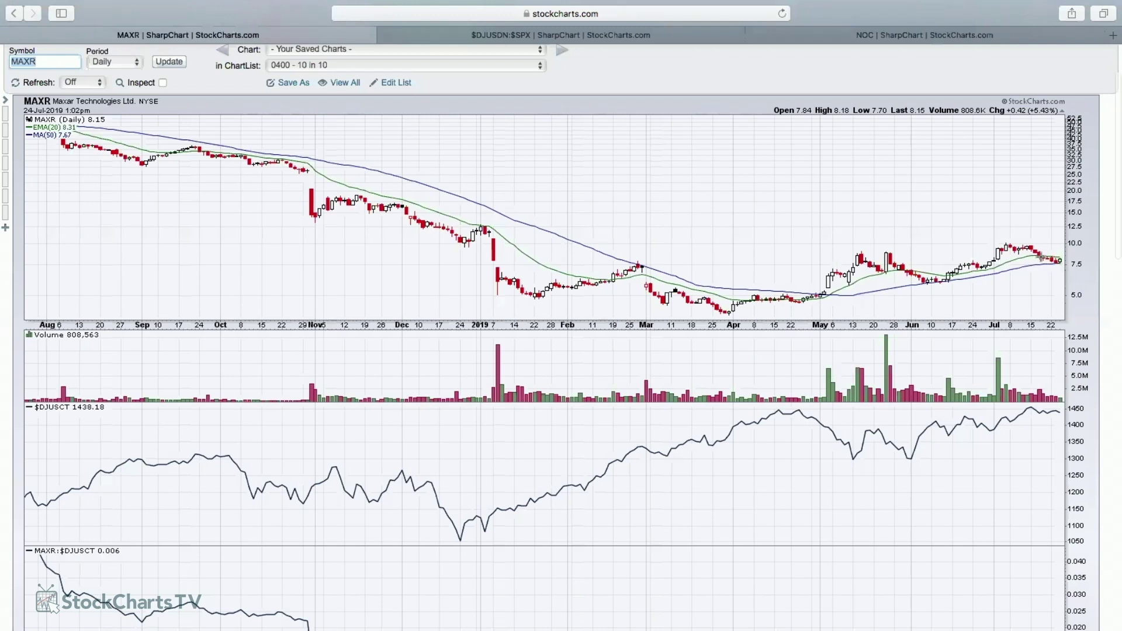
scroll(1026, 279, down, 6)
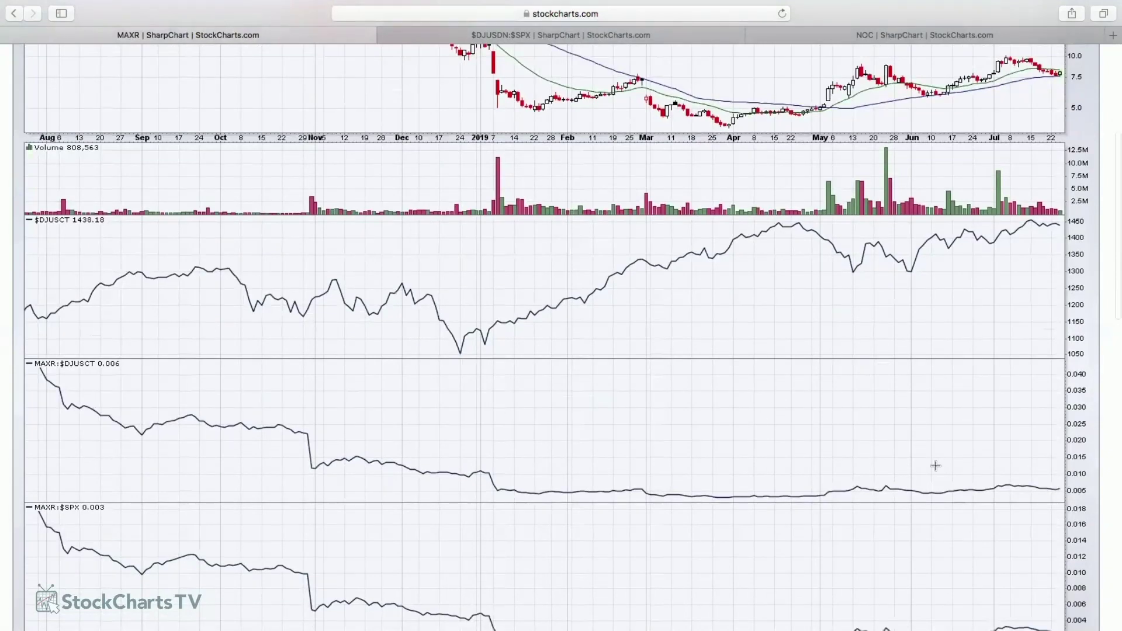
scroll(1050, 479, up, 3)
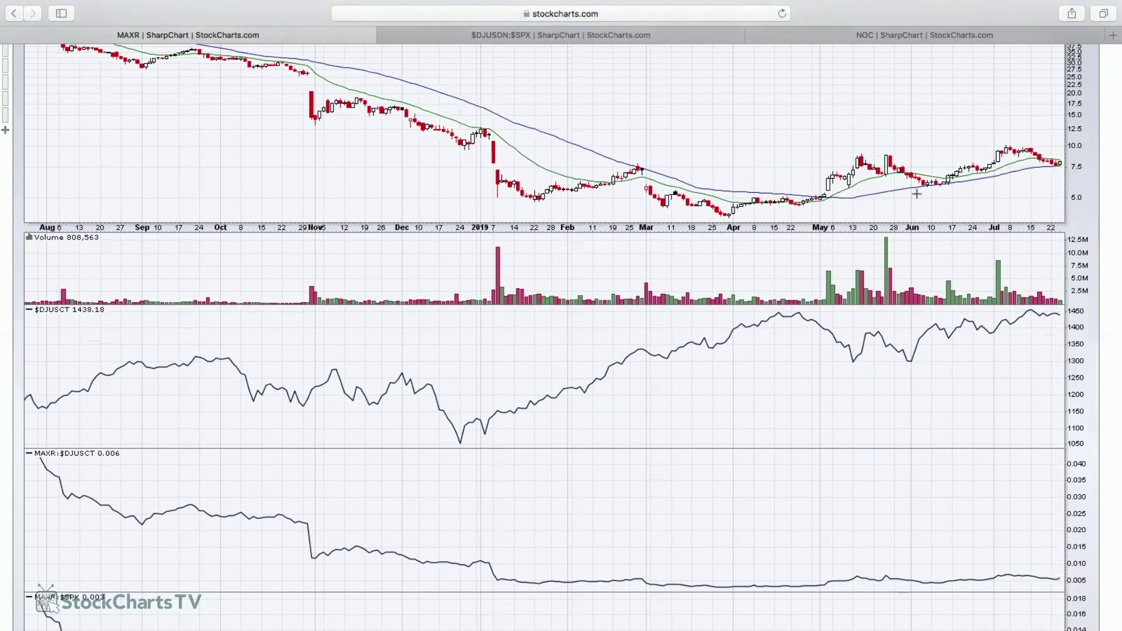
scroll(916, 194, down, 20)
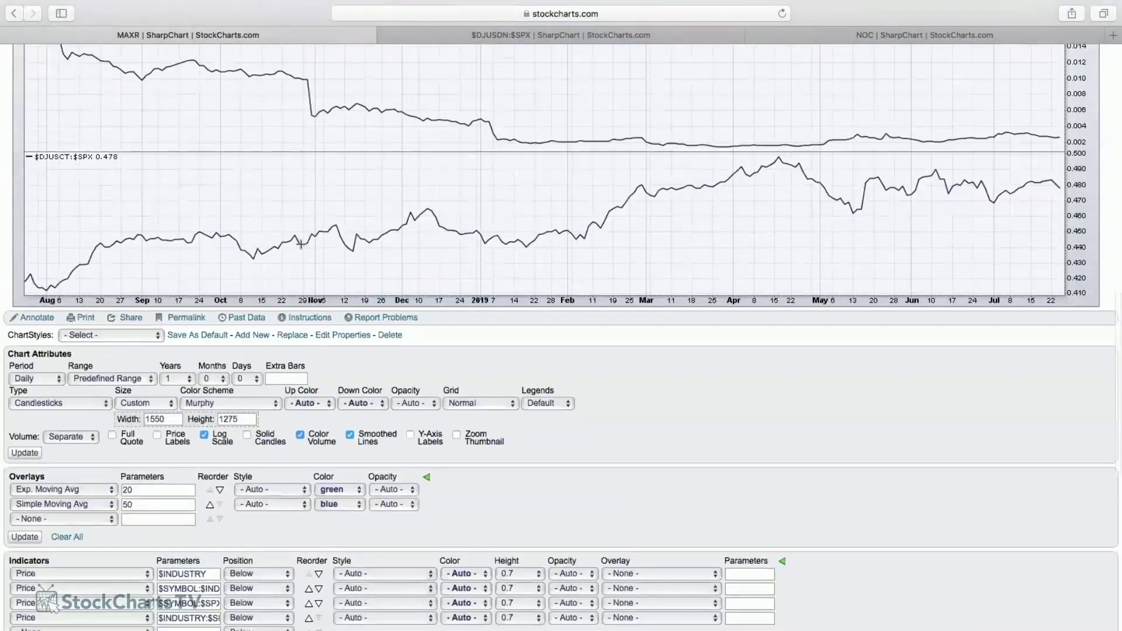
Step: Place an Auto Support-Resistance line across the MAXR price panel at about 7.64, level with the late-February high
click(33, 317)
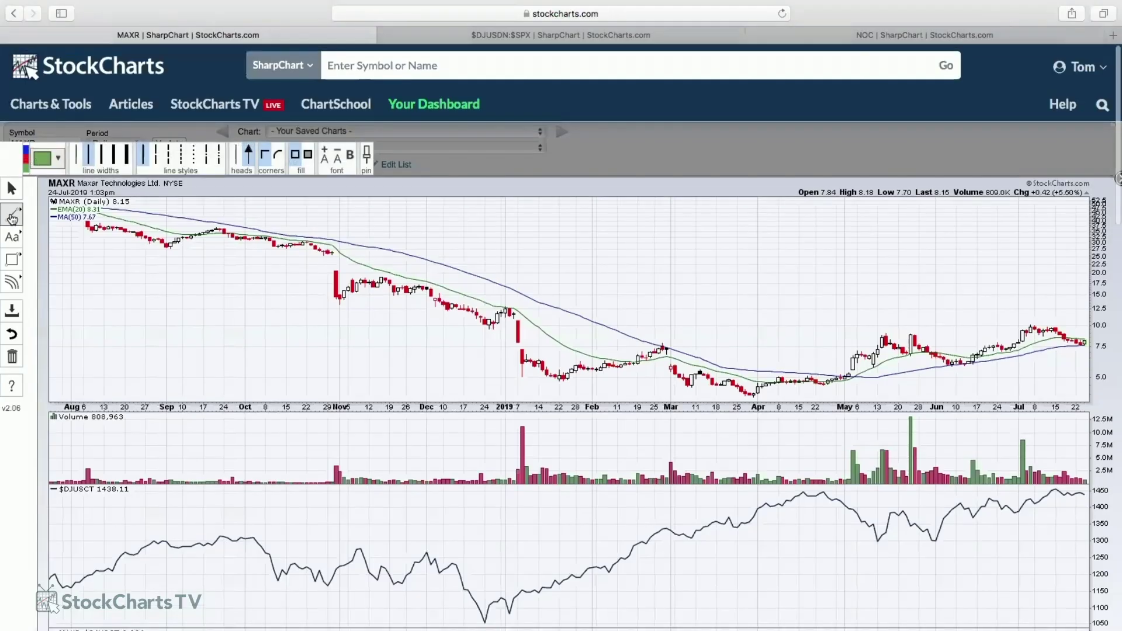
click(11, 214)
click(94, 290)
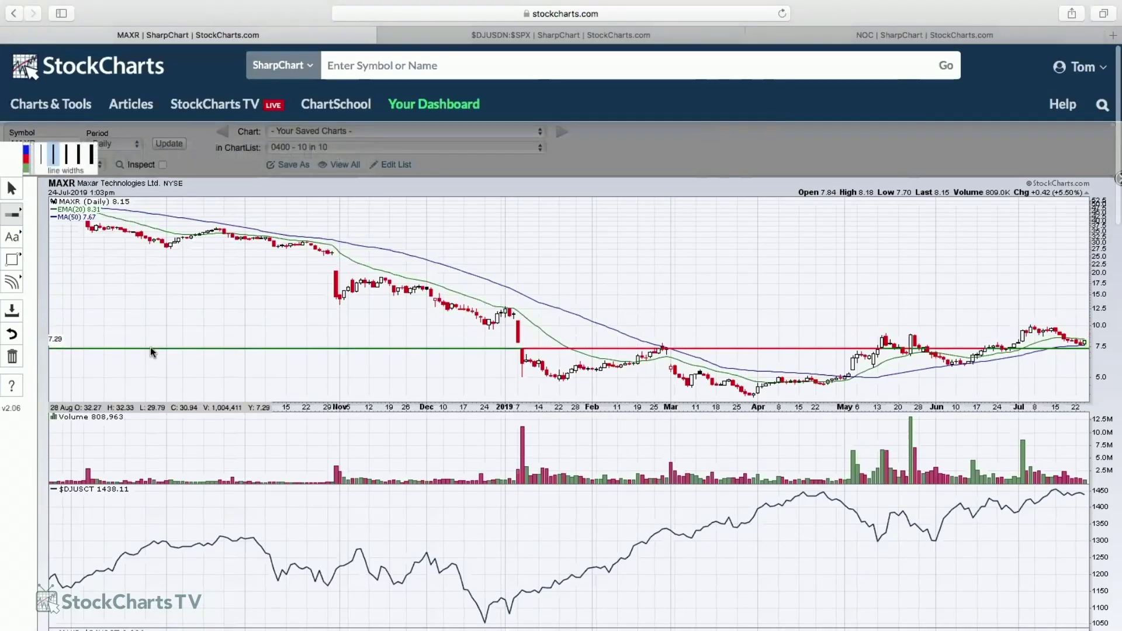
click(149, 344)
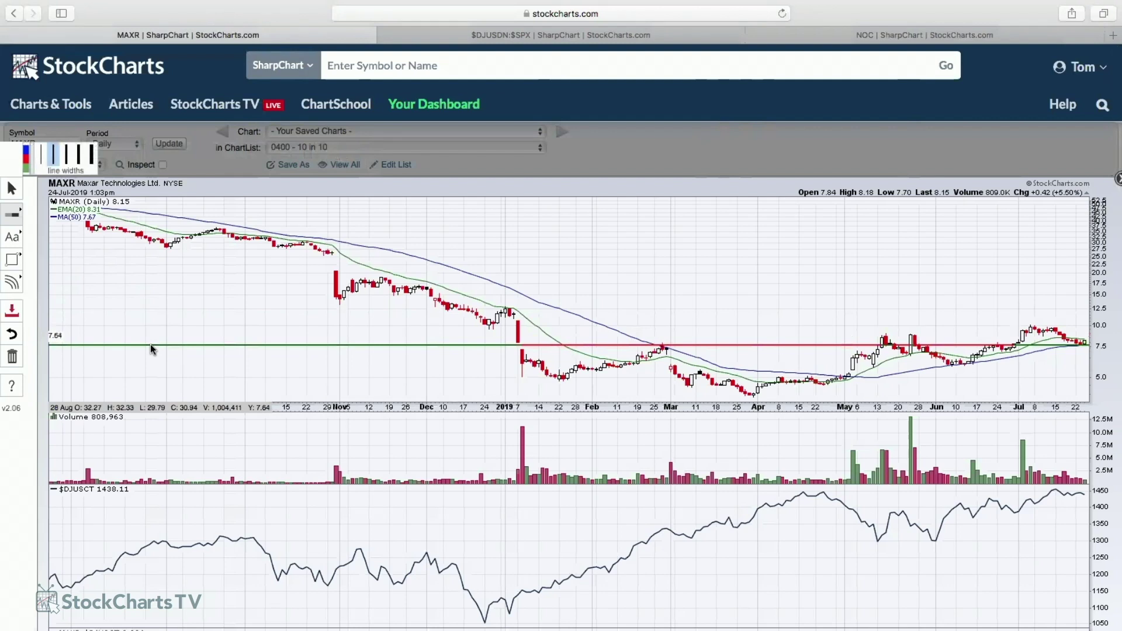
click(472, 349)
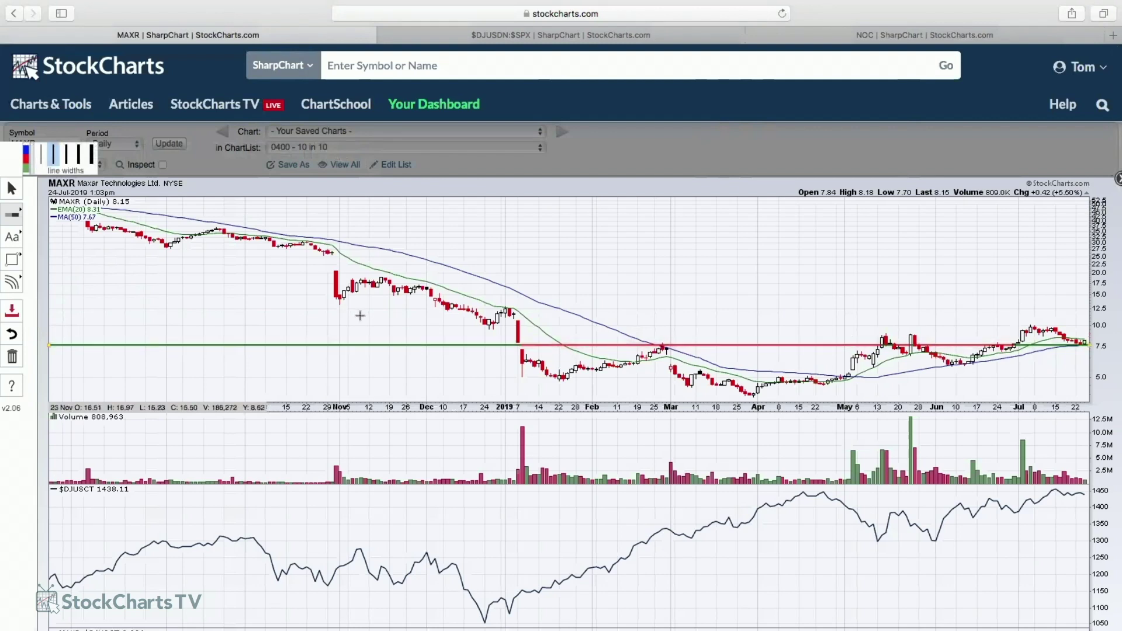
Step: Save the annotated MAXR chart as "009 - Maxar Technologies Ltd. (MAXR)" in the ChartList 0400 - 10 in 10
click(19, 316)
click(631, 356)
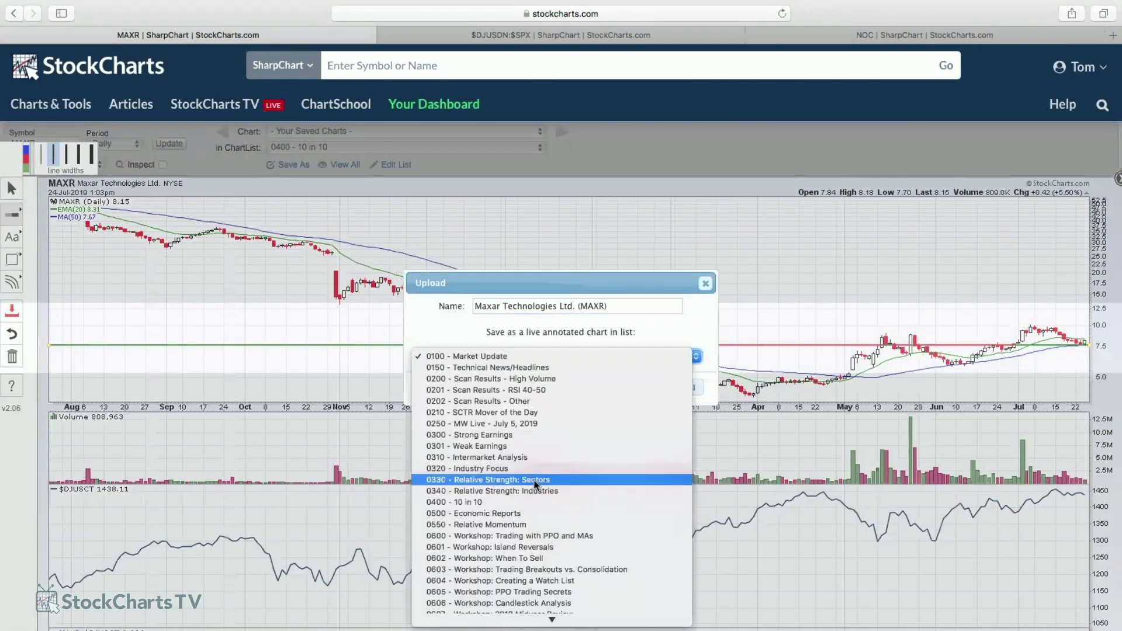
click(514, 502)
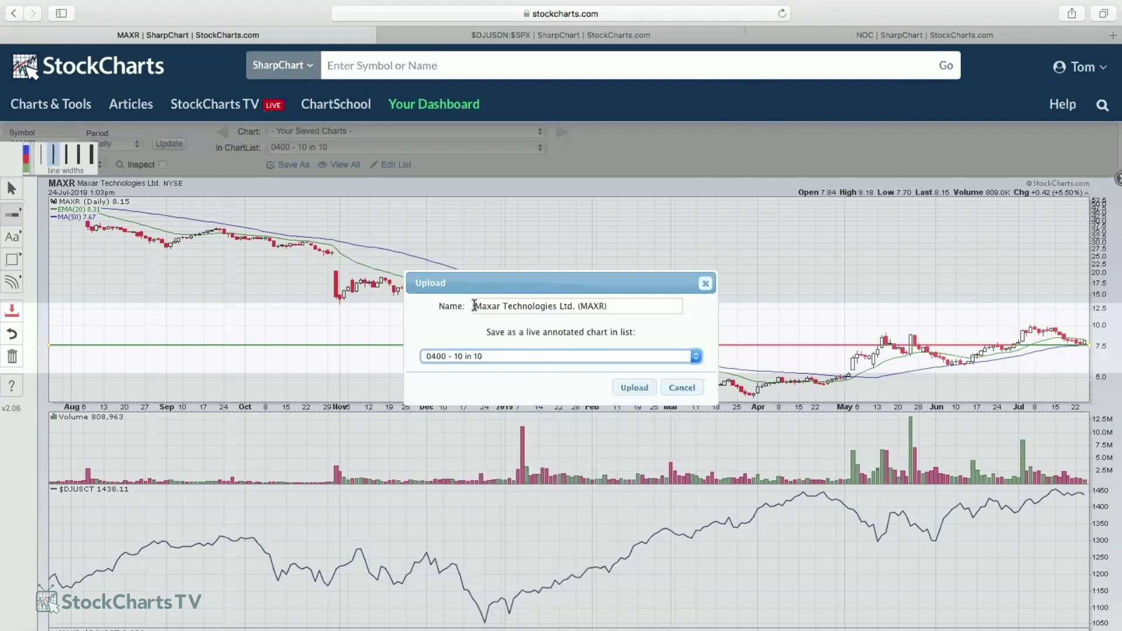
click(474, 306)
text(009 –)
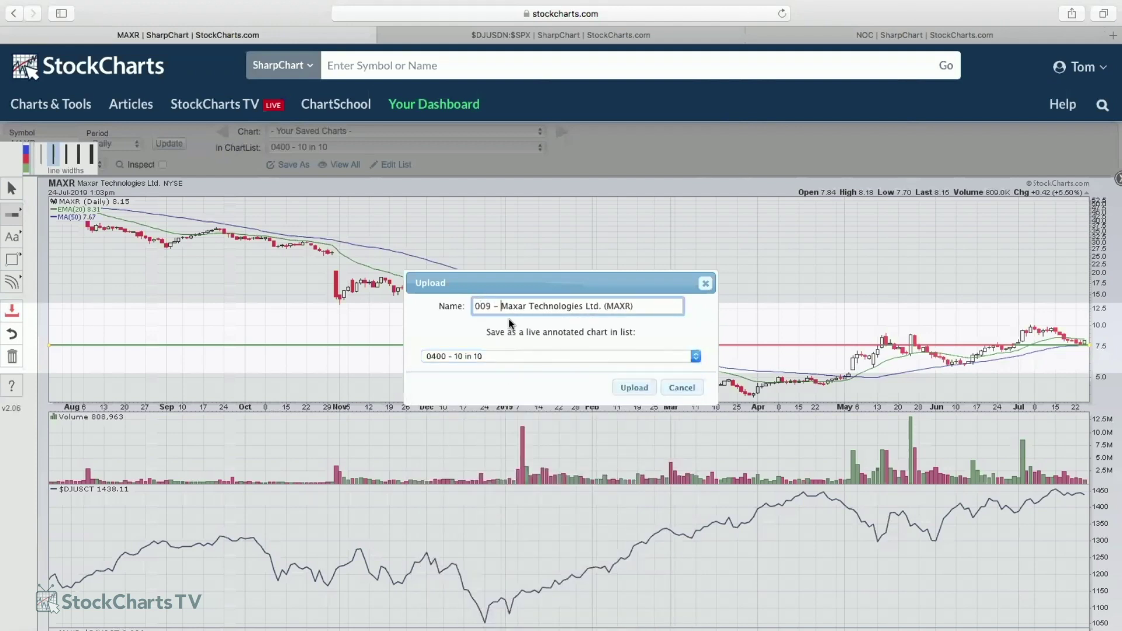
click(635, 386)
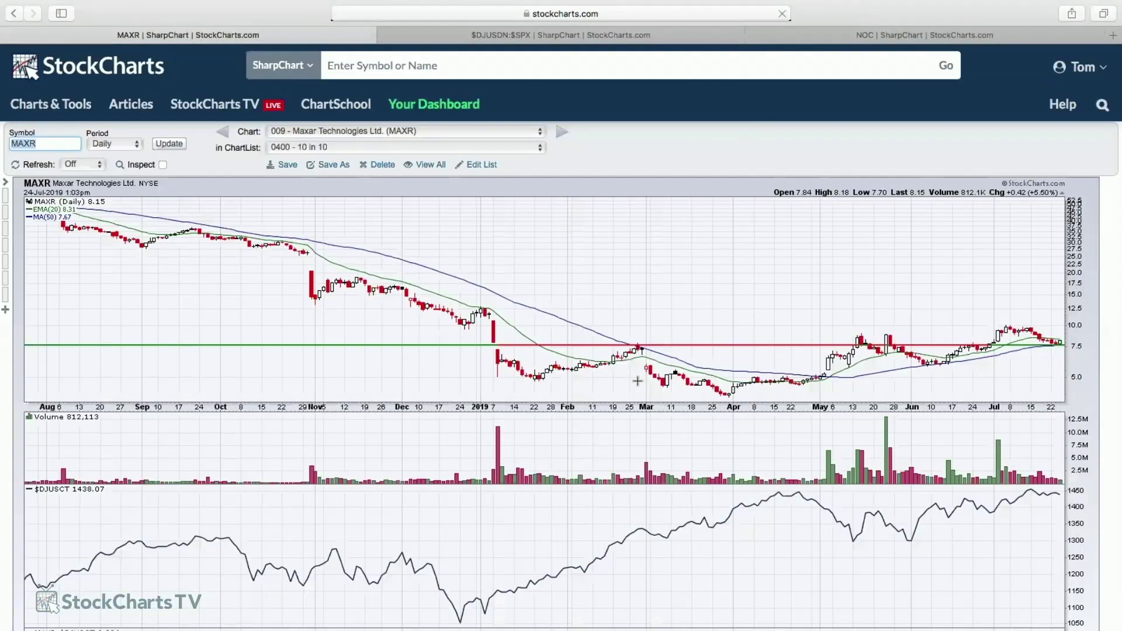
Step: Load the FAF daily chart and examine its price, volume, industry group and relative strength panels
text(FAF)
key(Return)
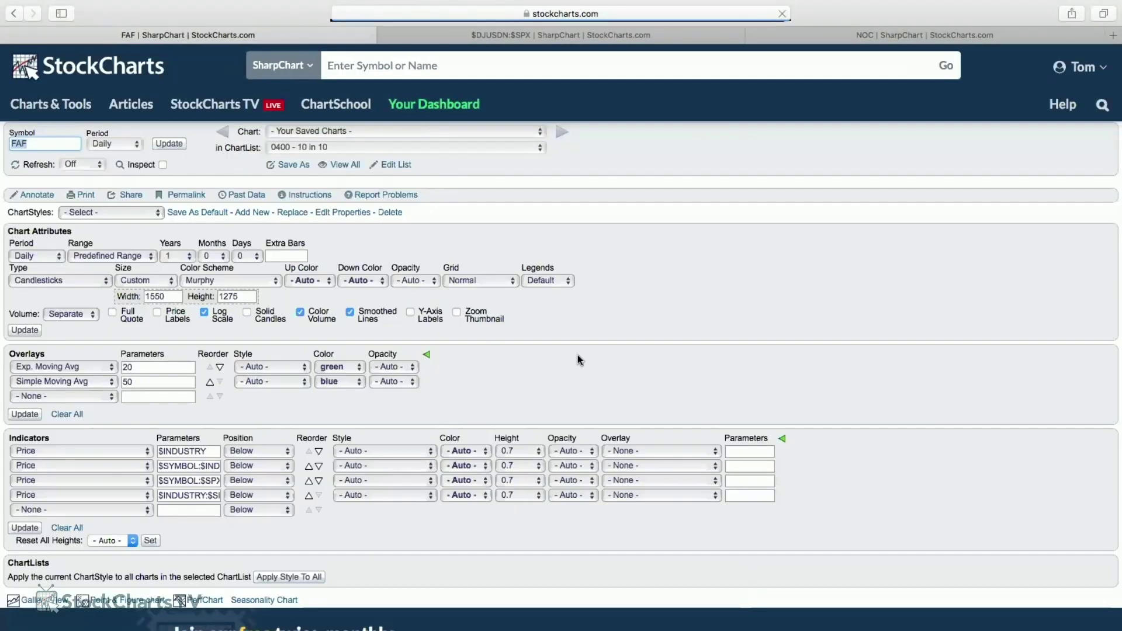
scroll(577, 355, down, 5)
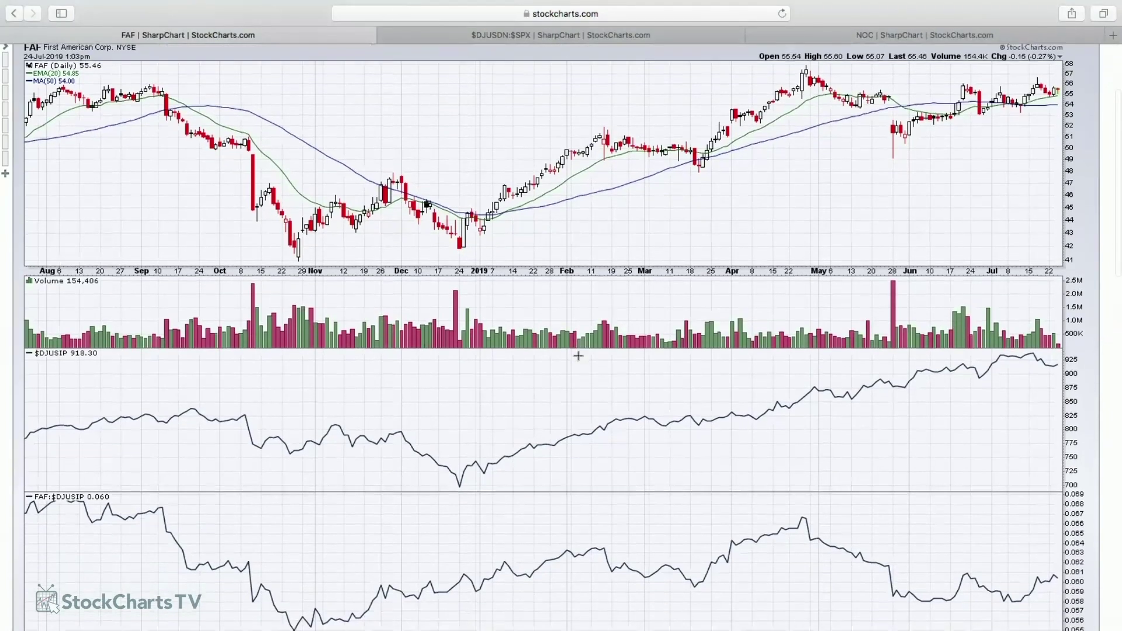
scroll(951, 120, down, 1)
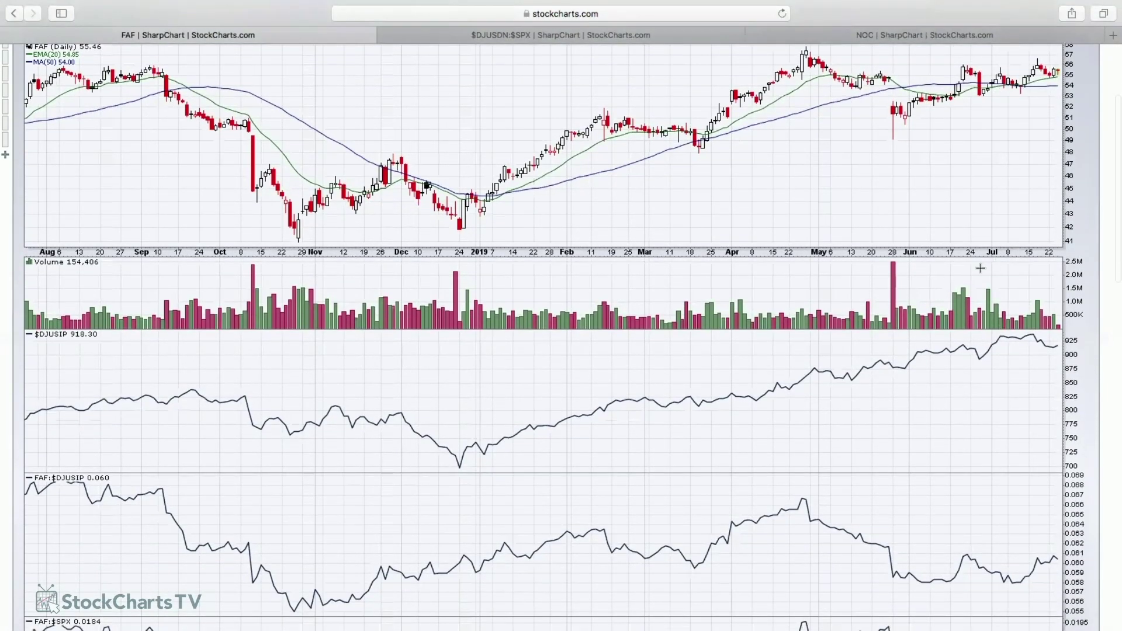
scroll(979, 269, down, 5)
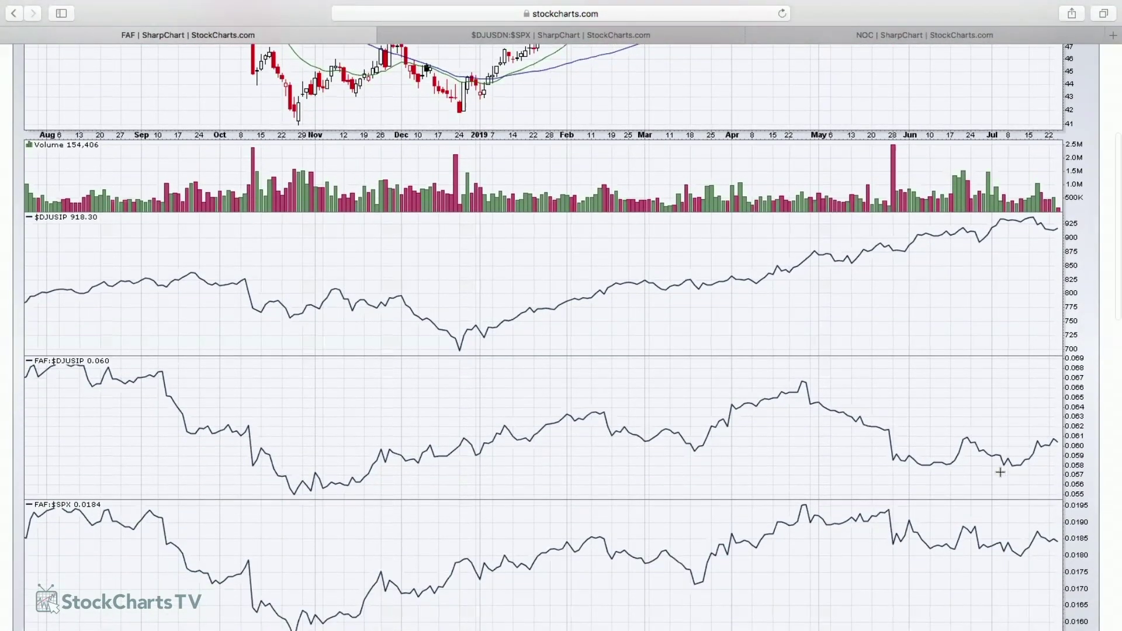
scroll(1000, 472, up, 8)
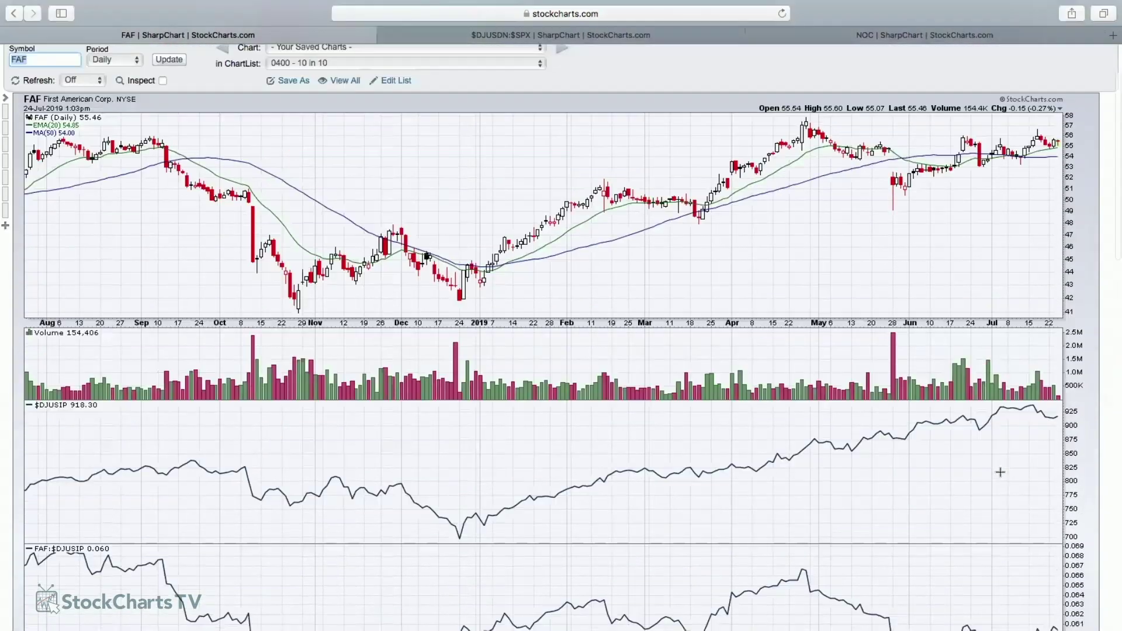
scroll(1000, 472, up, 3)
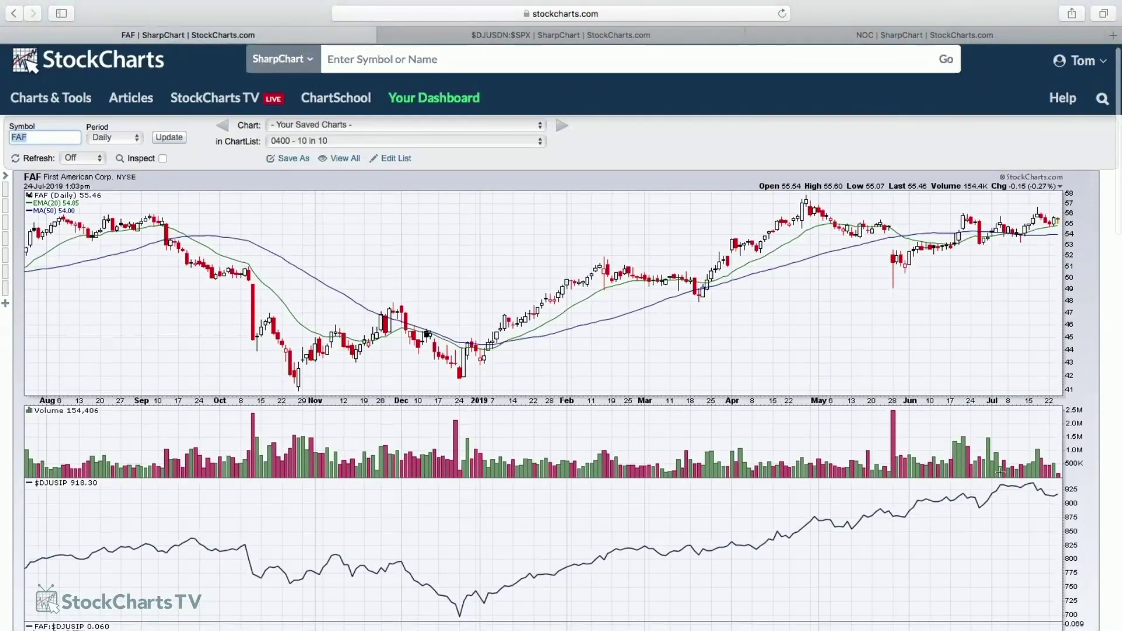
scroll(999, 472, down, 1)
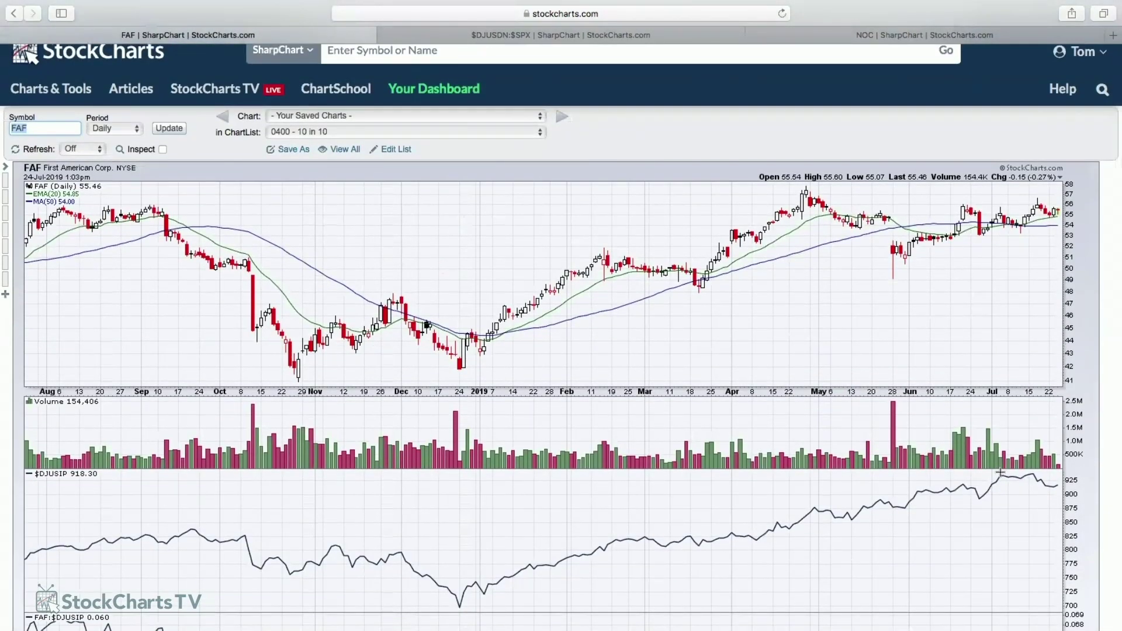
scroll(1000, 472, down, 1)
scroll(999, 472, down, 15)
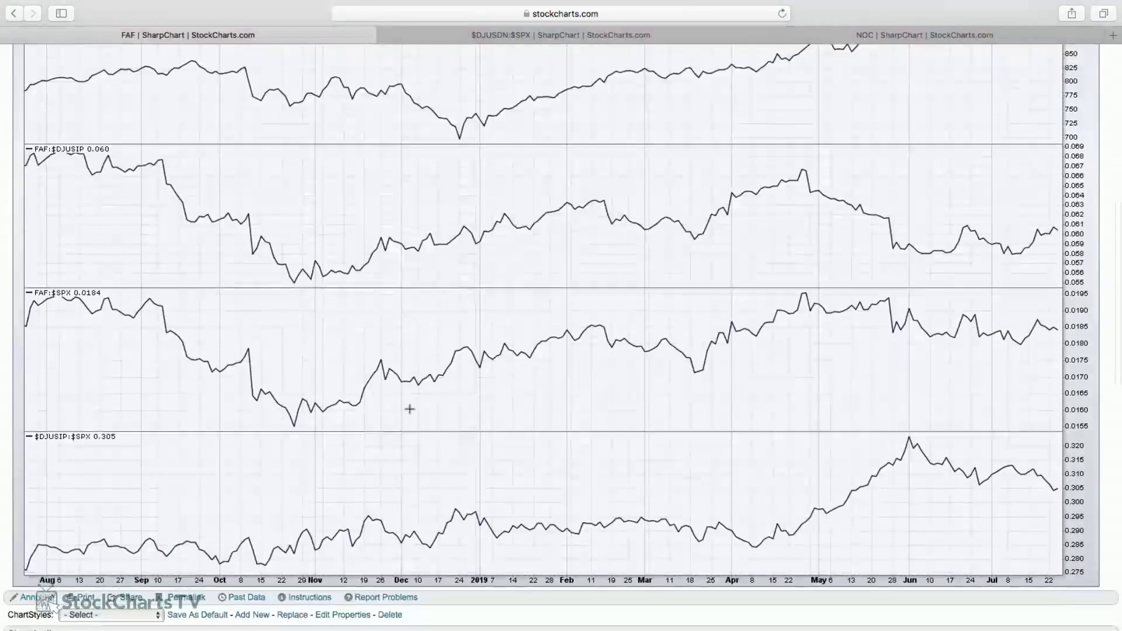
Step: Annotate the FAF price panel with two green up arrows, one below the mid-July low and one below the latest candles
scroll(410, 409, down, 4)
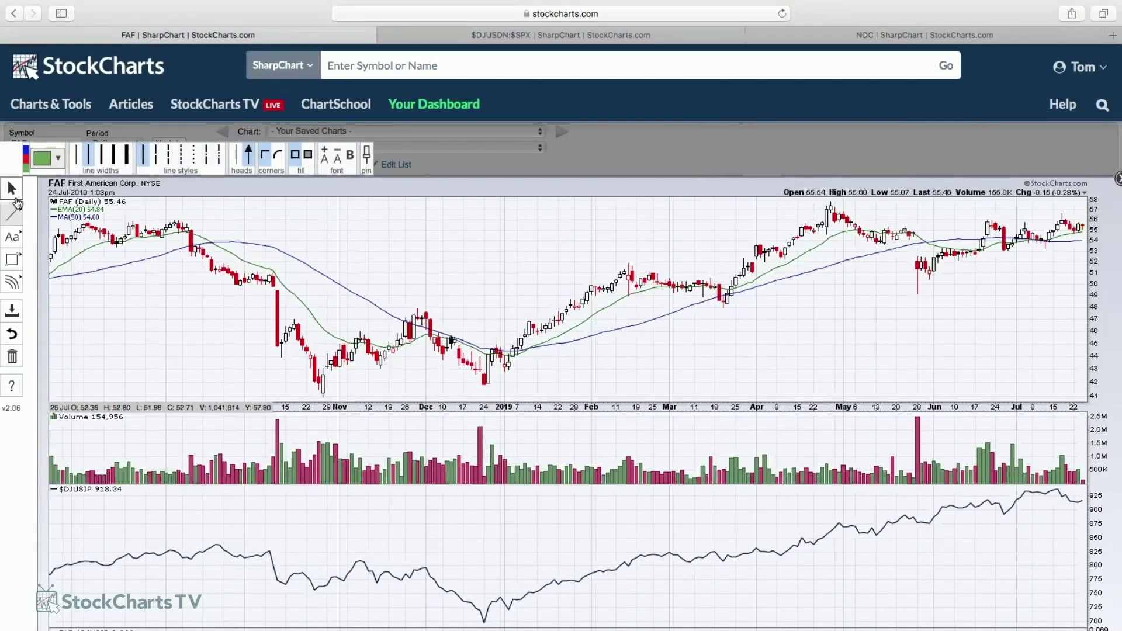
click(12, 214)
click(13, 236)
click(61, 285)
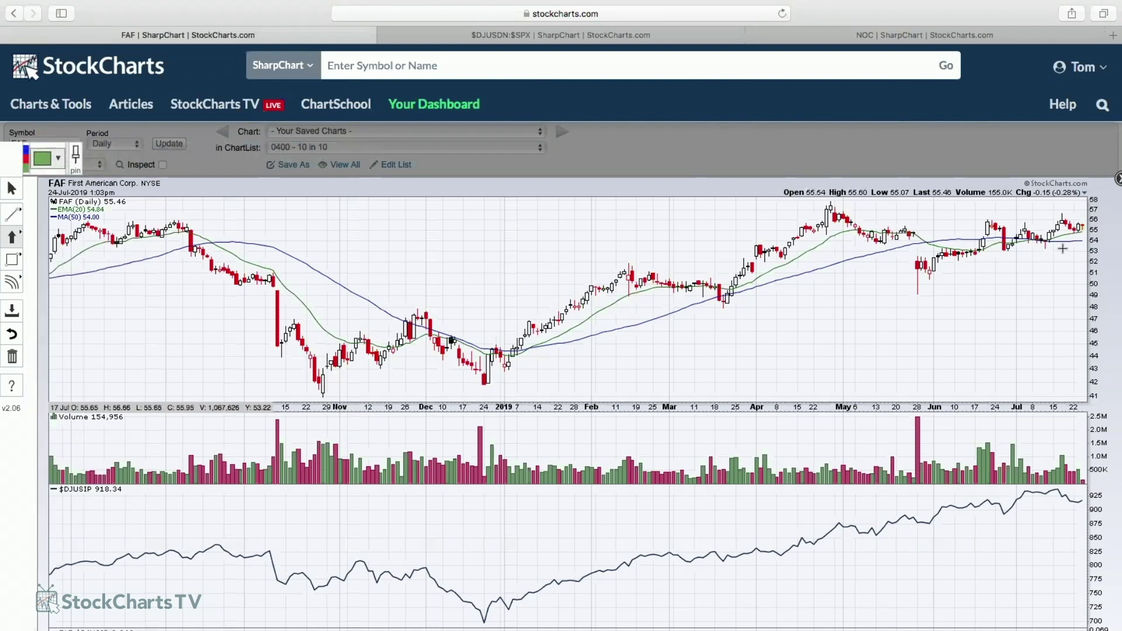
click(1044, 248)
click(1075, 238)
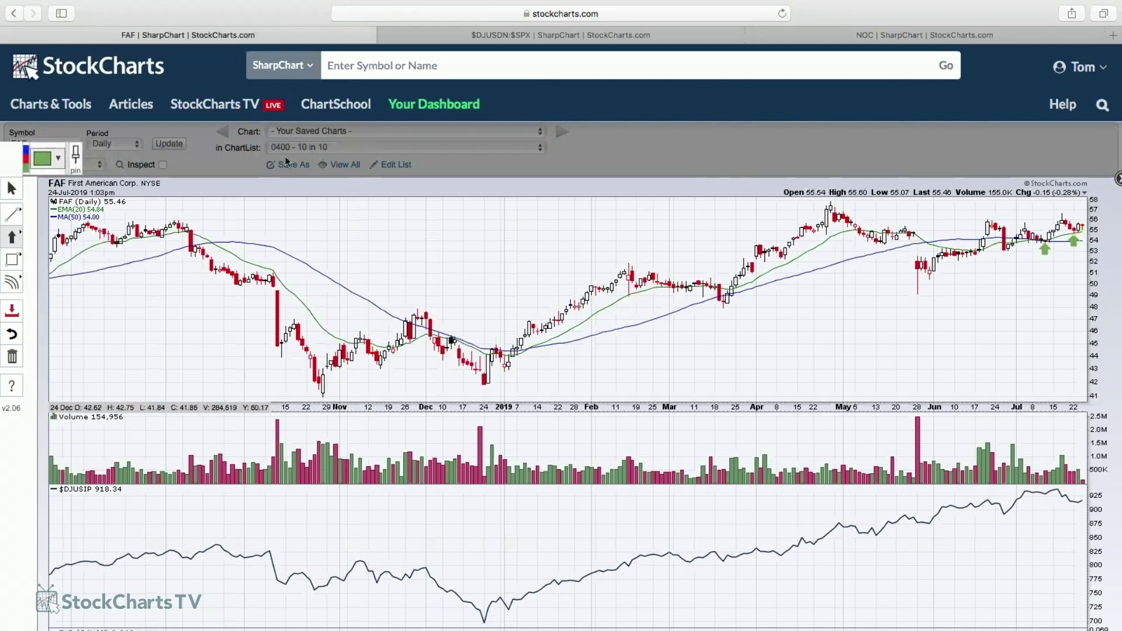
Step: Place an Auto Support-Resistance line across the FAF price panel at the late-April high and start saving the annotated chart to a ChartList
click(12, 214)
click(58, 255)
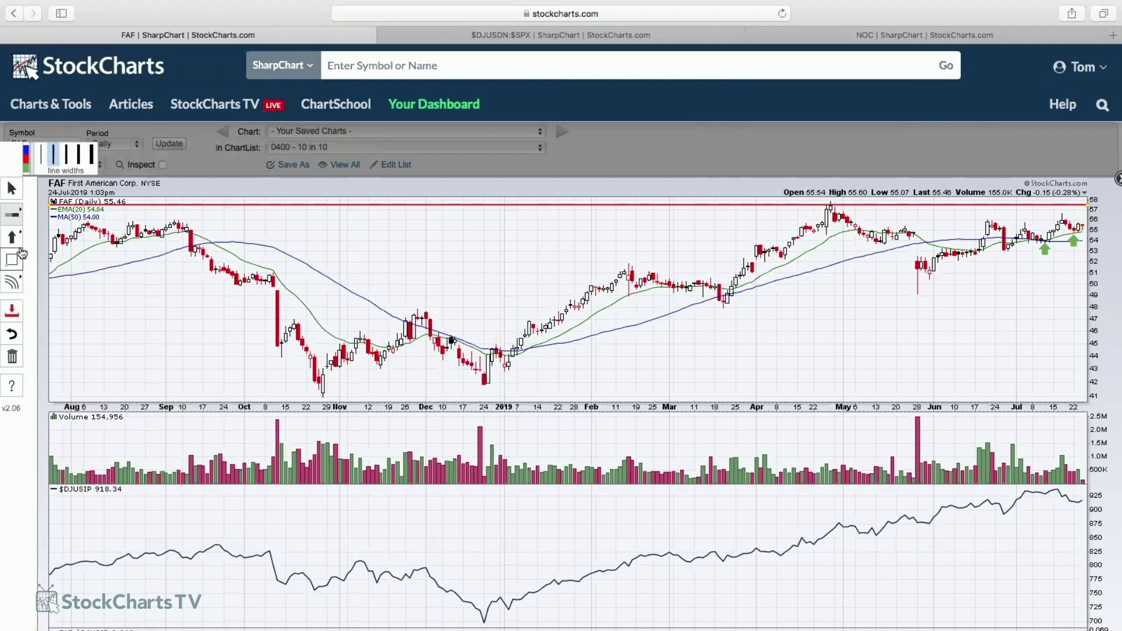
click(11, 310)
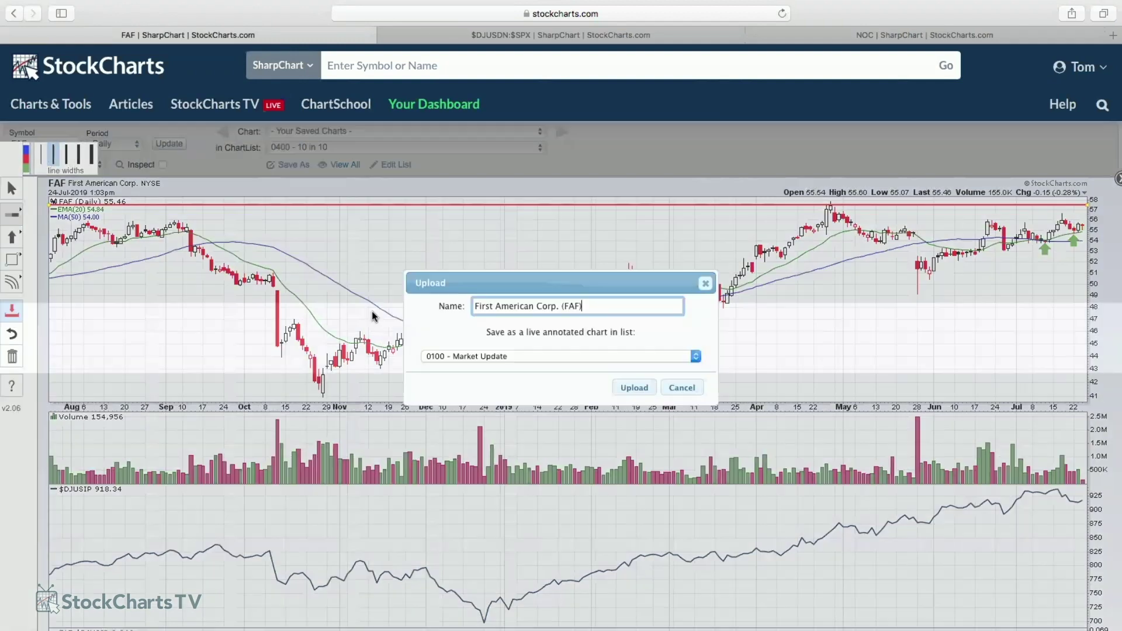
click(476, 357)
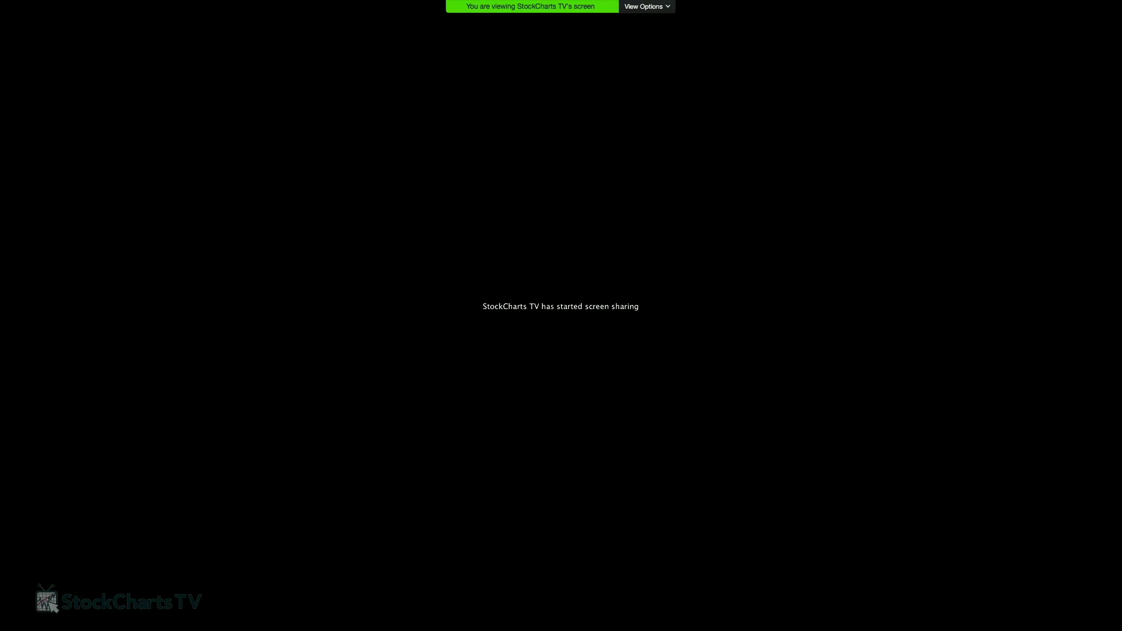
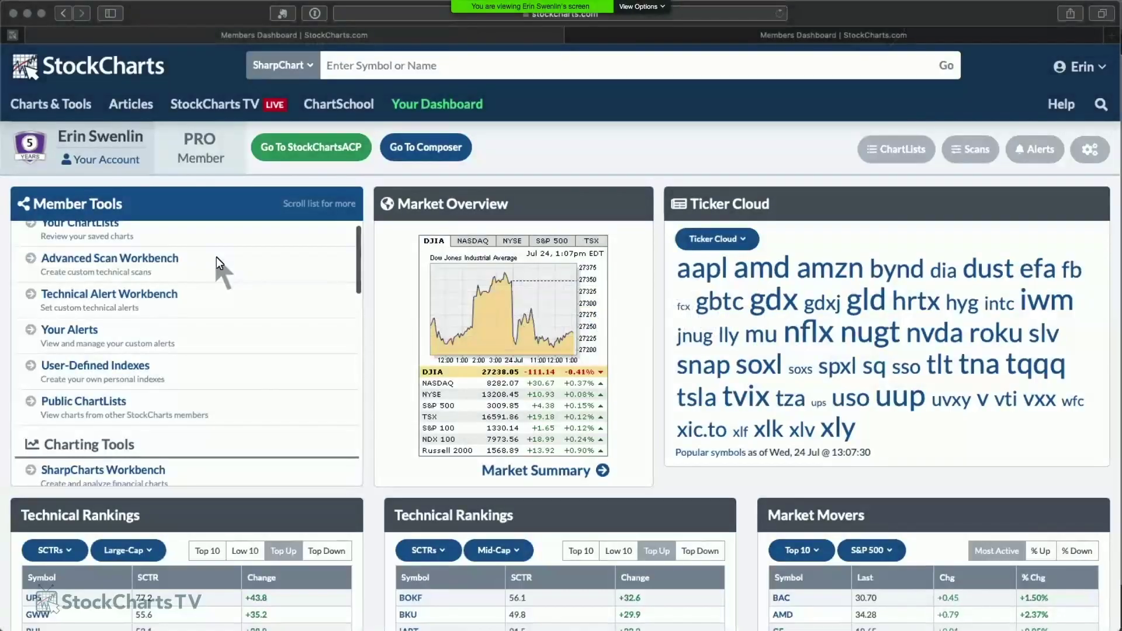
Step: Look through the dashboard's member tools and open the SCTR Reports page from the Charts & Tools overview
scroll(218, 261, down, 5)
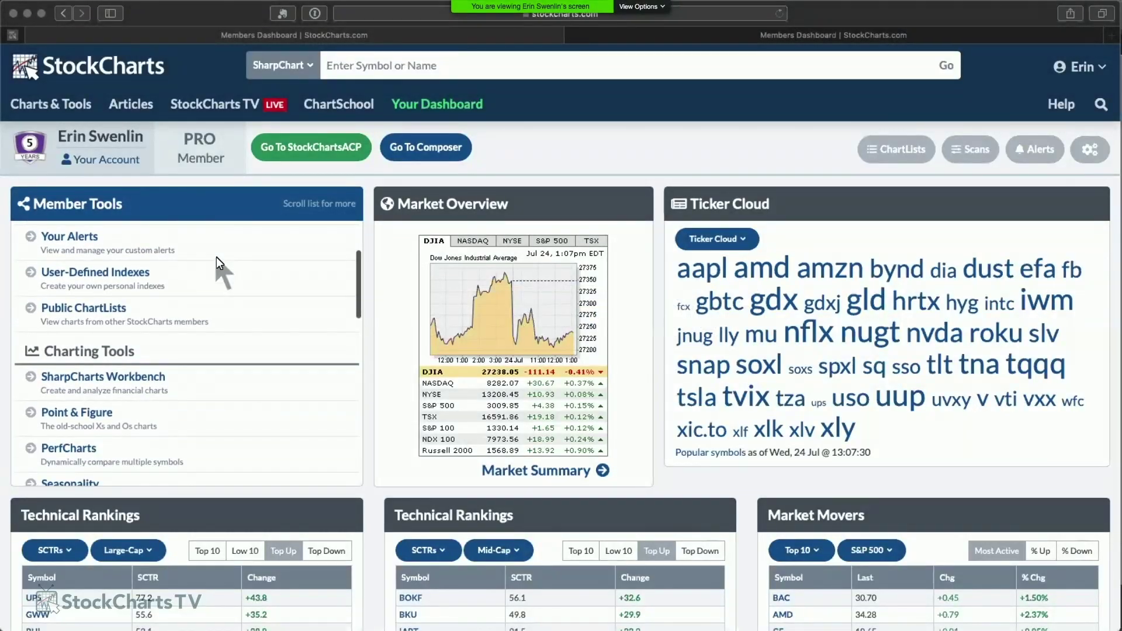
scroll(217, 256, down, 2)
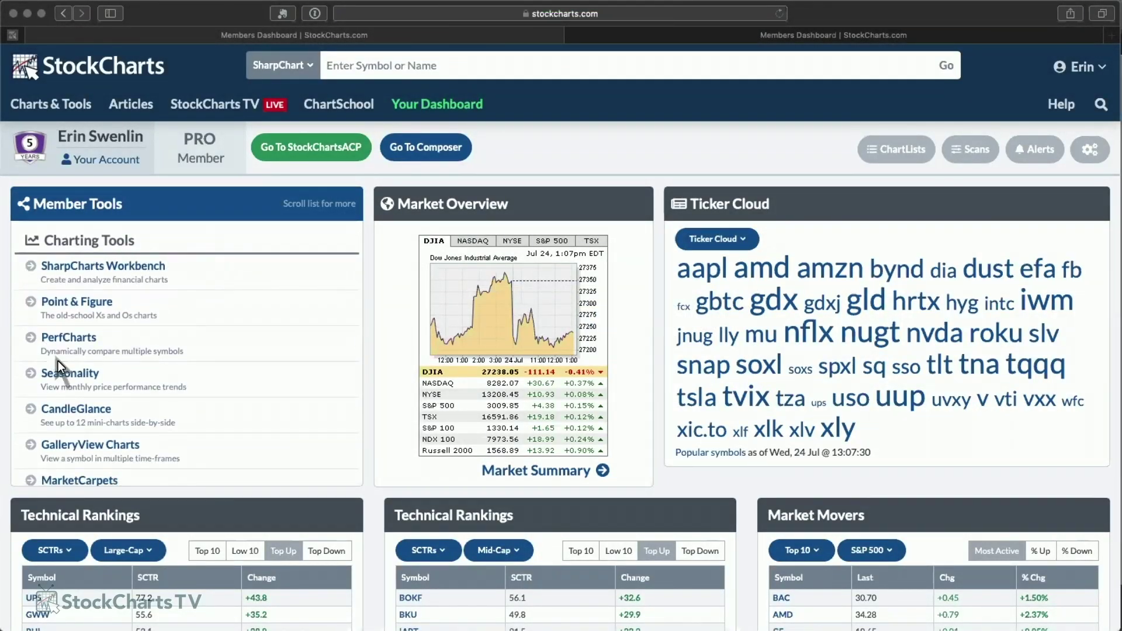
scroll(77, 401, down, 8)
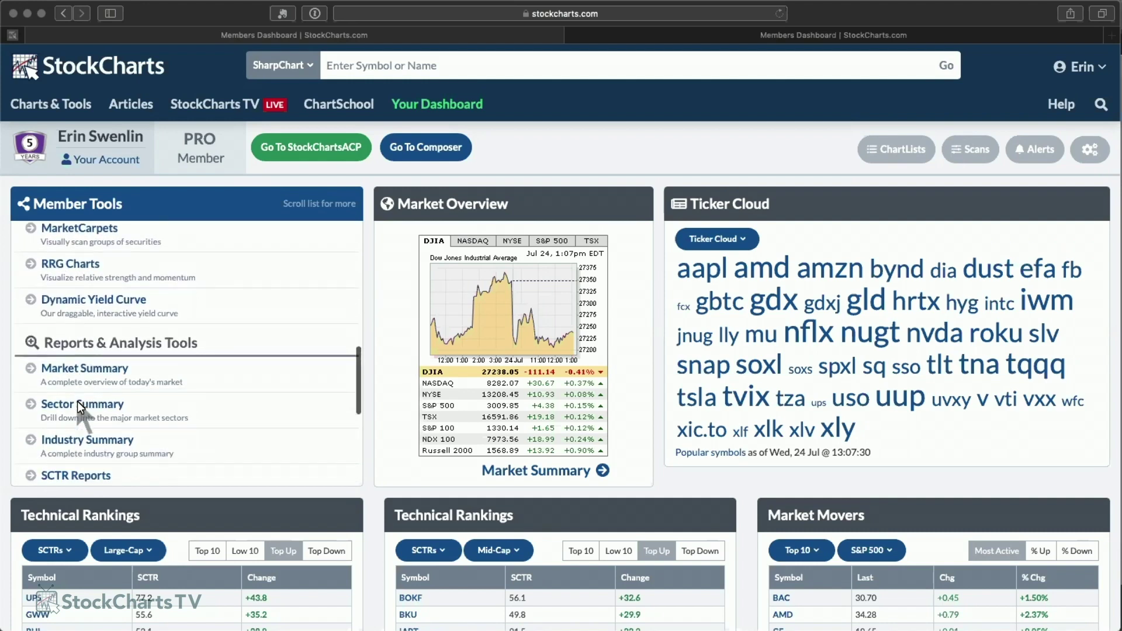
scroll(77, 400, down, 2)
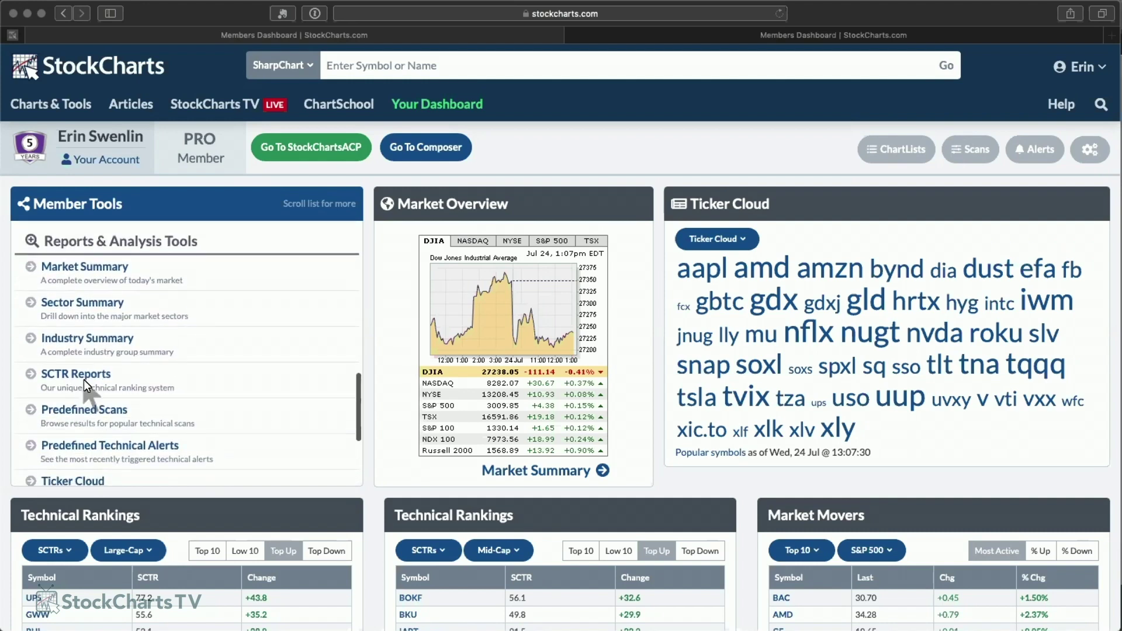
click(42, 97)
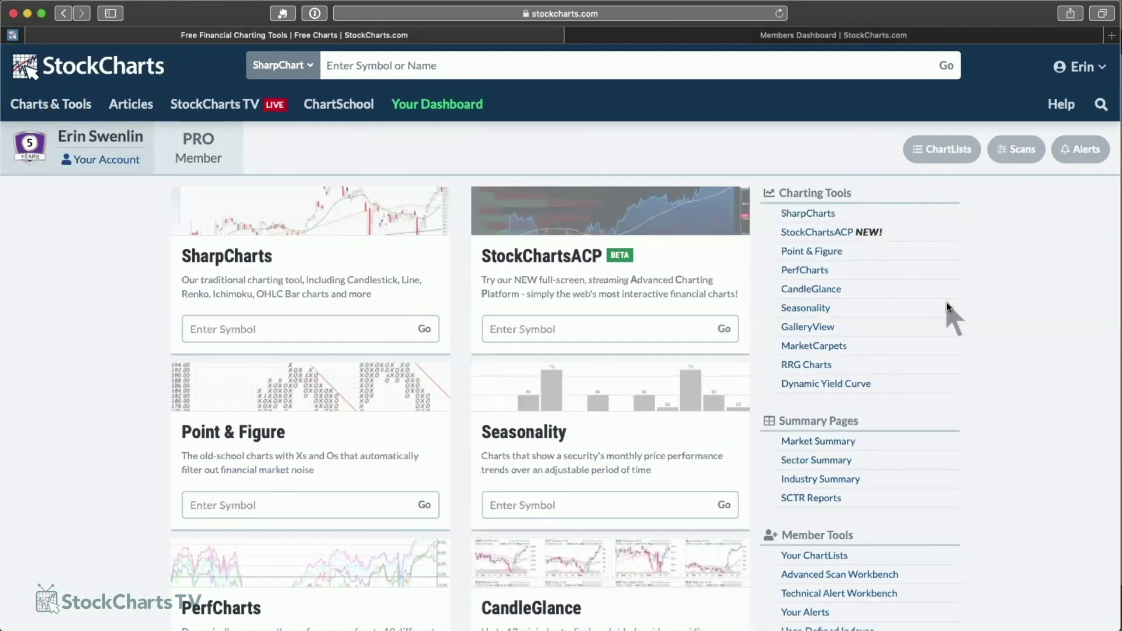
scroll(945, 303, down, 3)
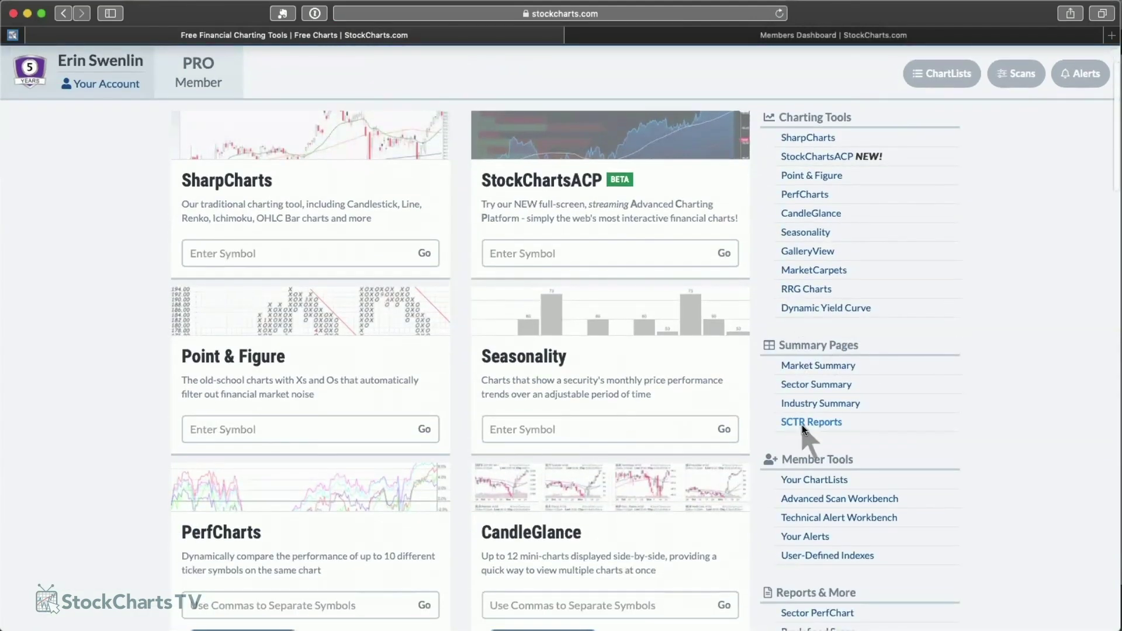
click(802, 425)
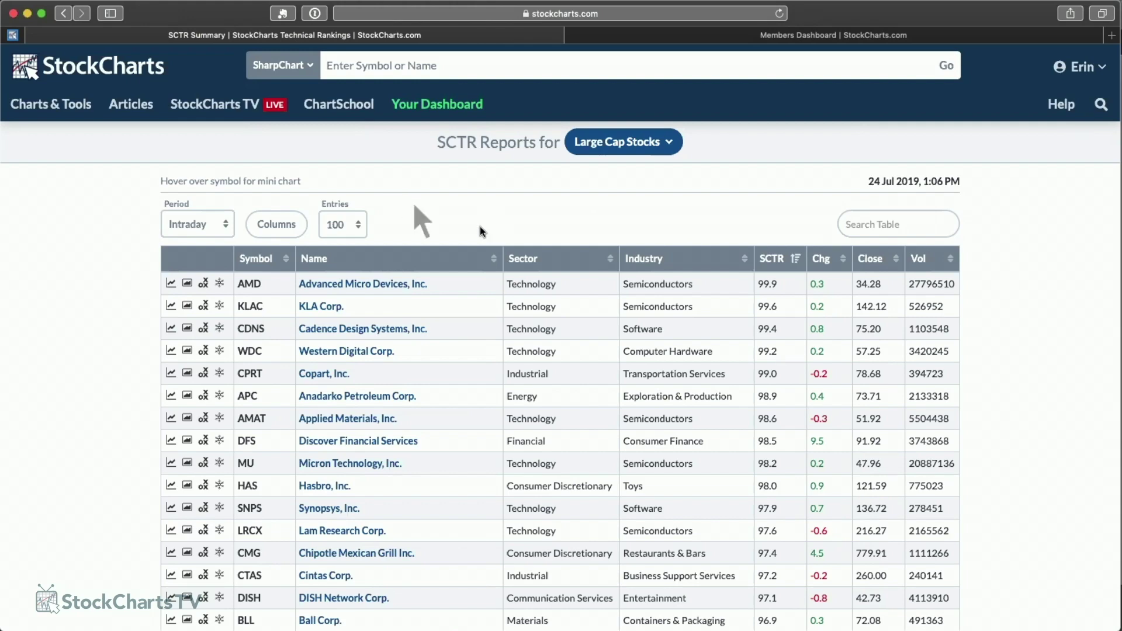
Step: Examine the first page of the large-cap SCTR rankings from the highest-ranked stock to the end of the page
scroll(588, 274, down, 5)
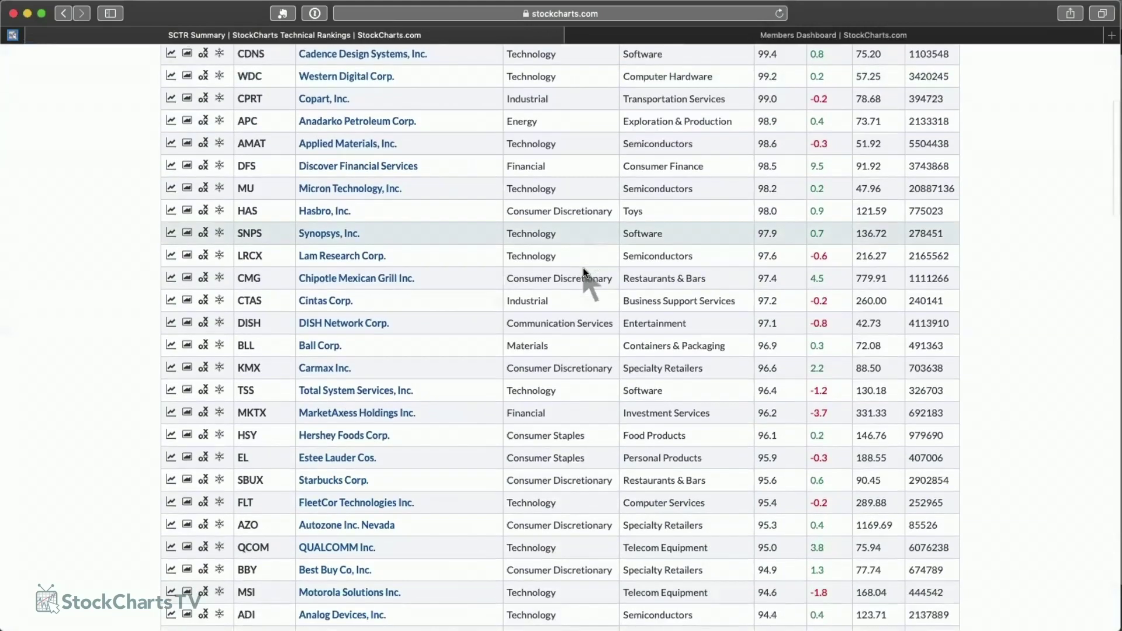
scroll(585, 274, down, 8)
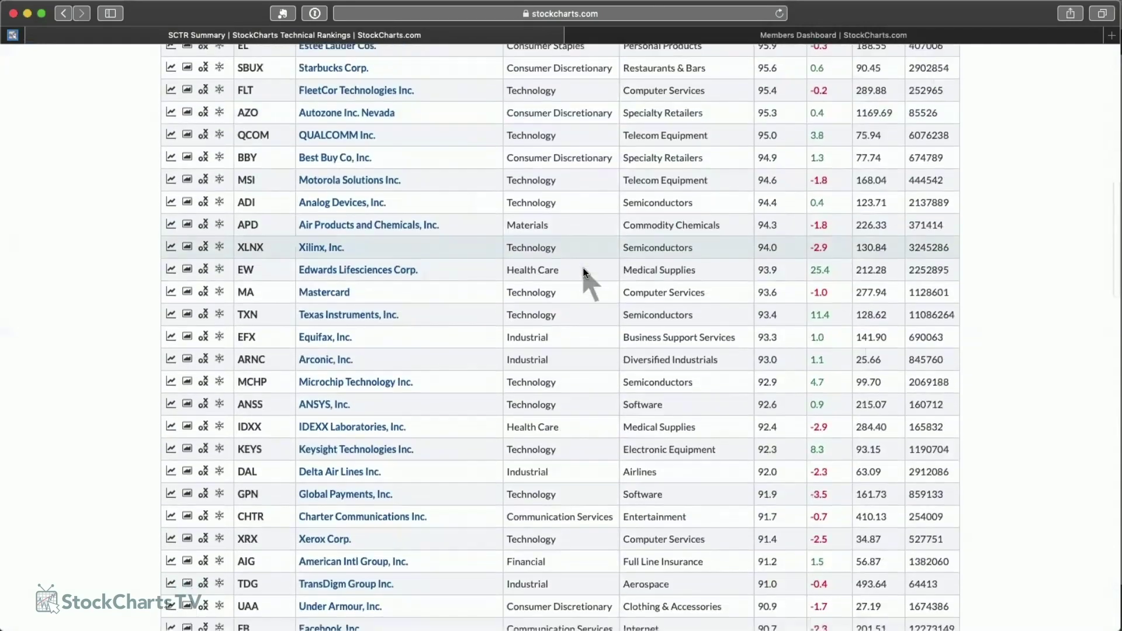
scroll(582, 270, down, 10)
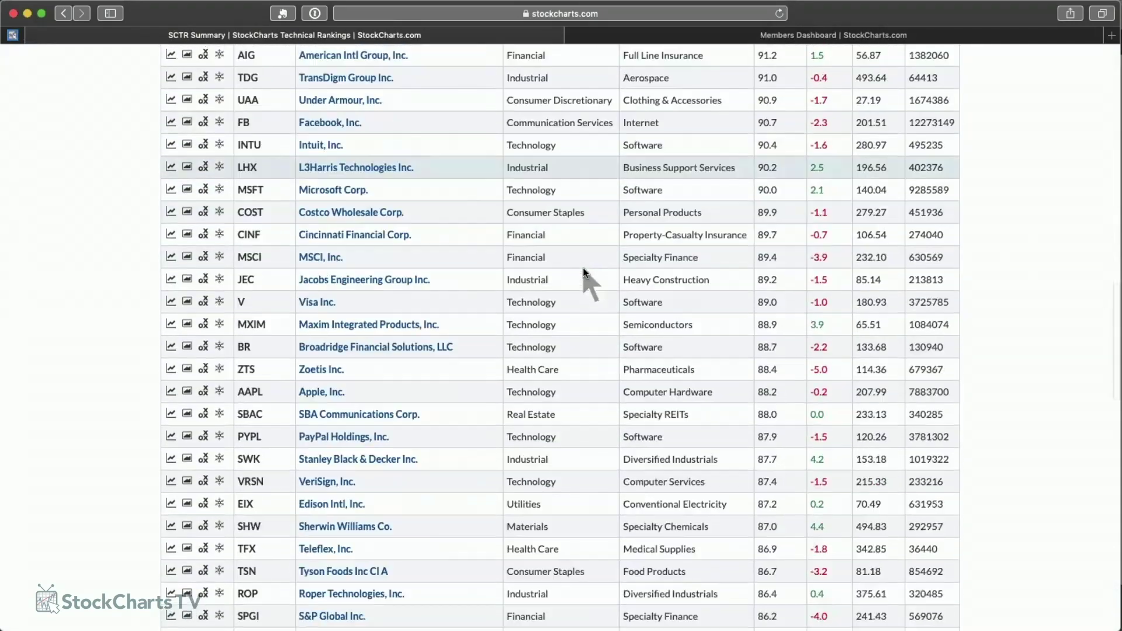
scroll(583, 269, down, 10)
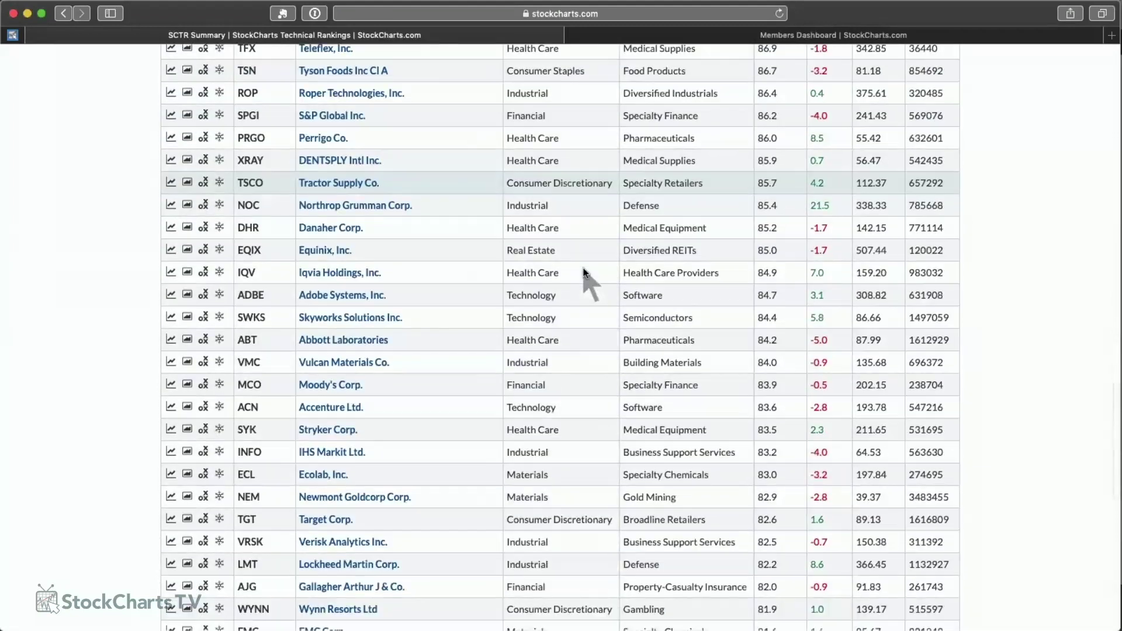
scroll(583, 270, down, 4)
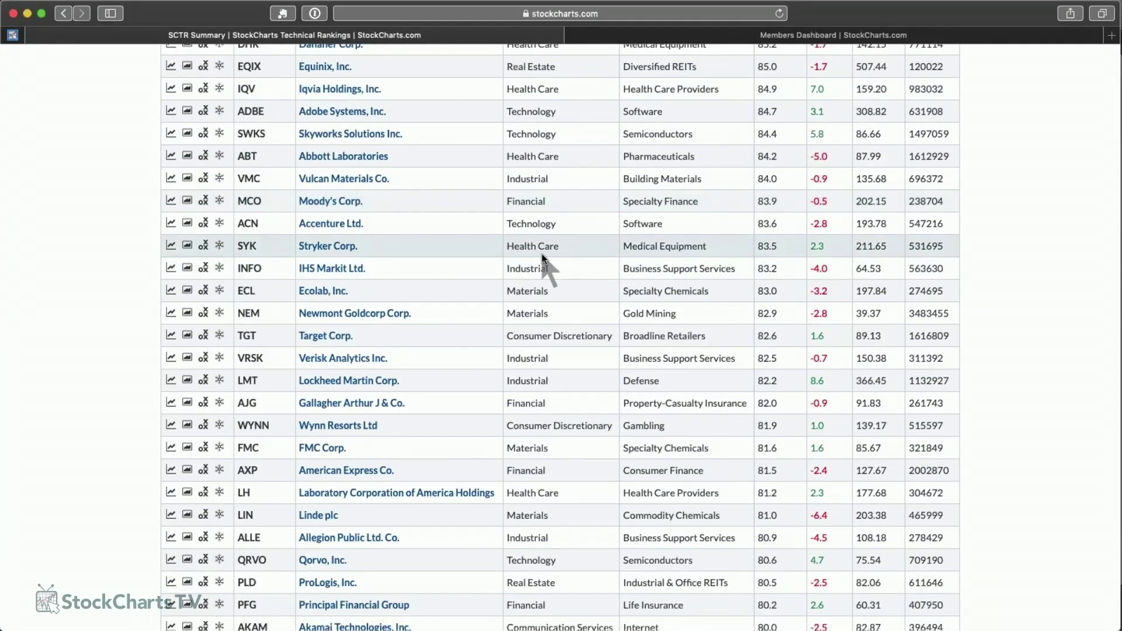
scroll(542, 253, down, 3)
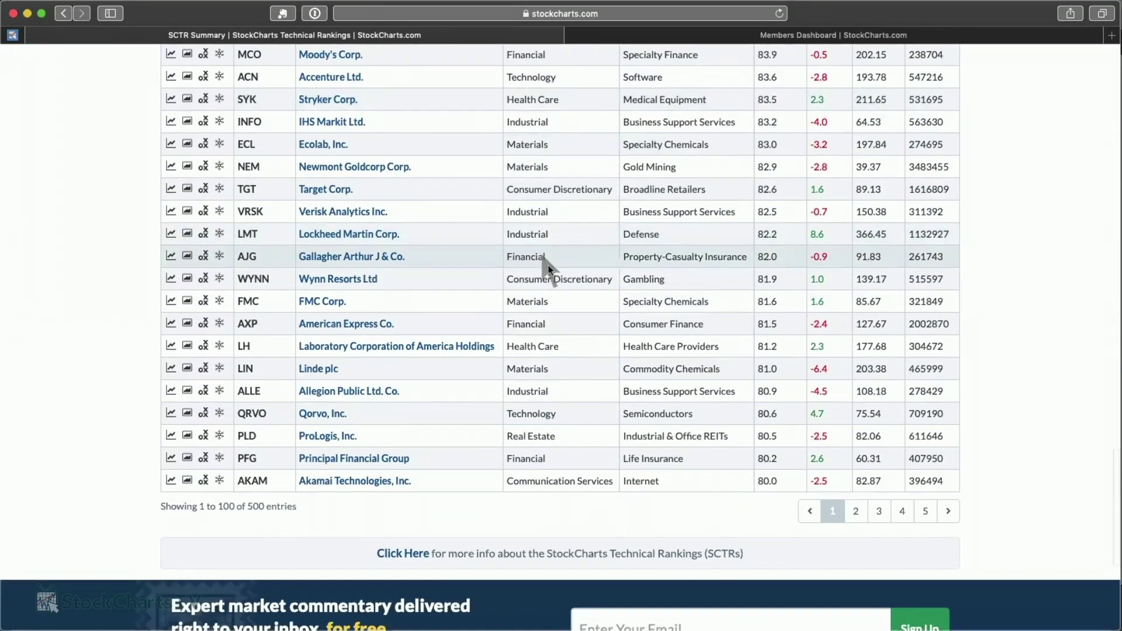
Step: Show page 2 of the large-cap SCTR rankings and review its stocks from the end of the page upward
click(855, 513)
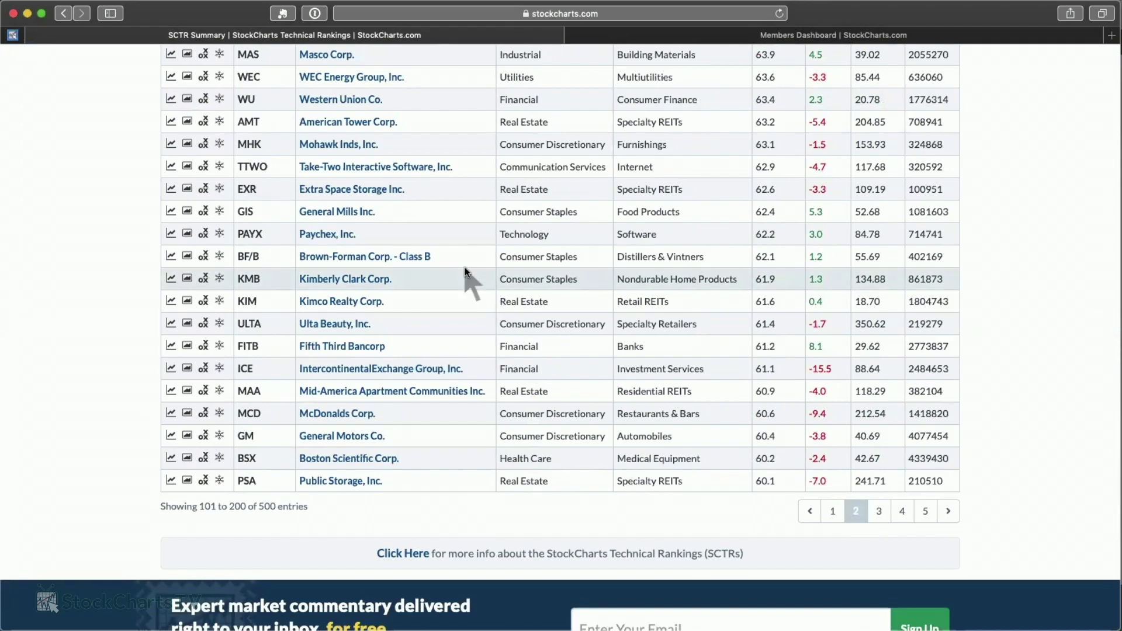
scroll(465, 267, up, 3)
scroll(464, 267, up, 5)
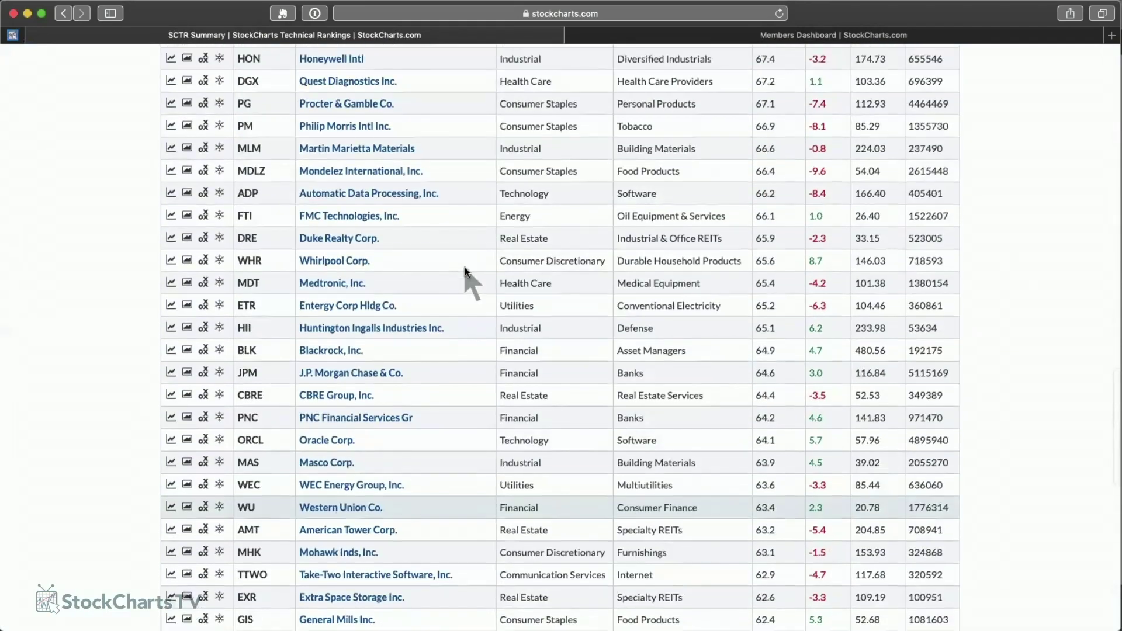
scroll(465, 267, up, 2)
scroll(464, 267, up, 7)
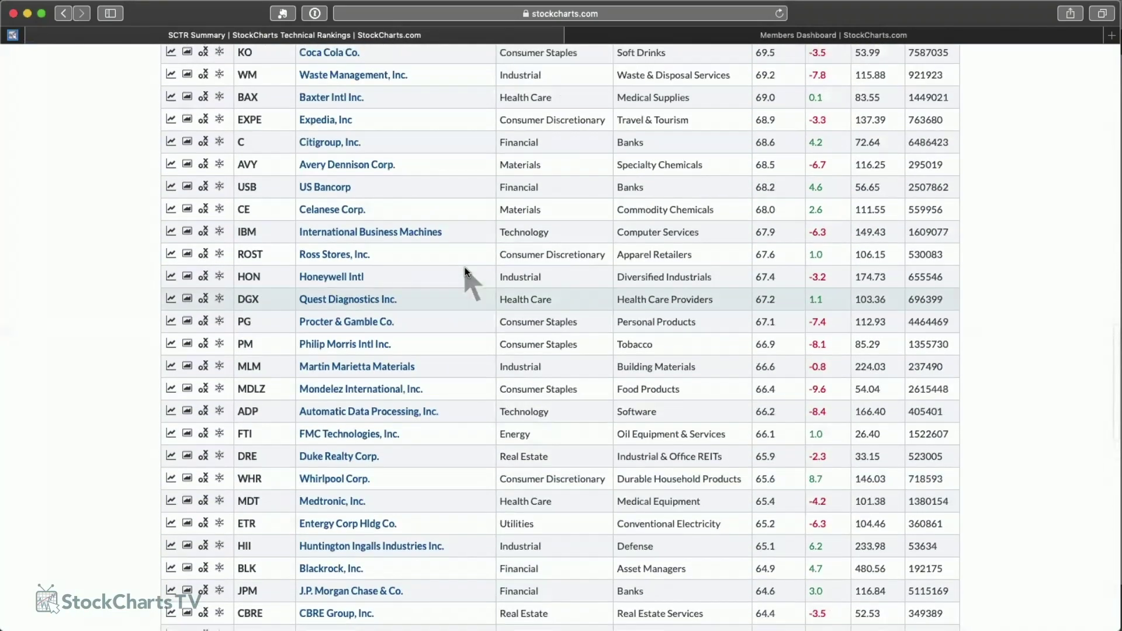
Step: Open the Phillips 66 (PSX) chart from the large-cap SCTR rankings and examine its price, PMO, On Balance Volume and SCTR panels
scroll(465, 268, up, 1)
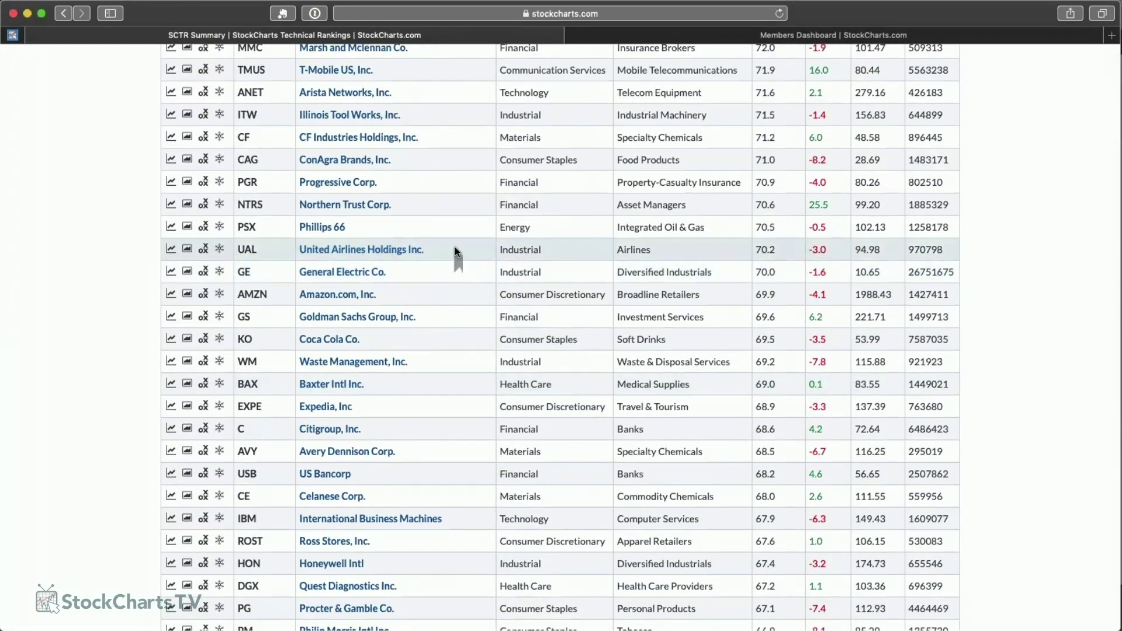
scroll(455, 247, up, 2)
scroll(454, 247, up, 2)
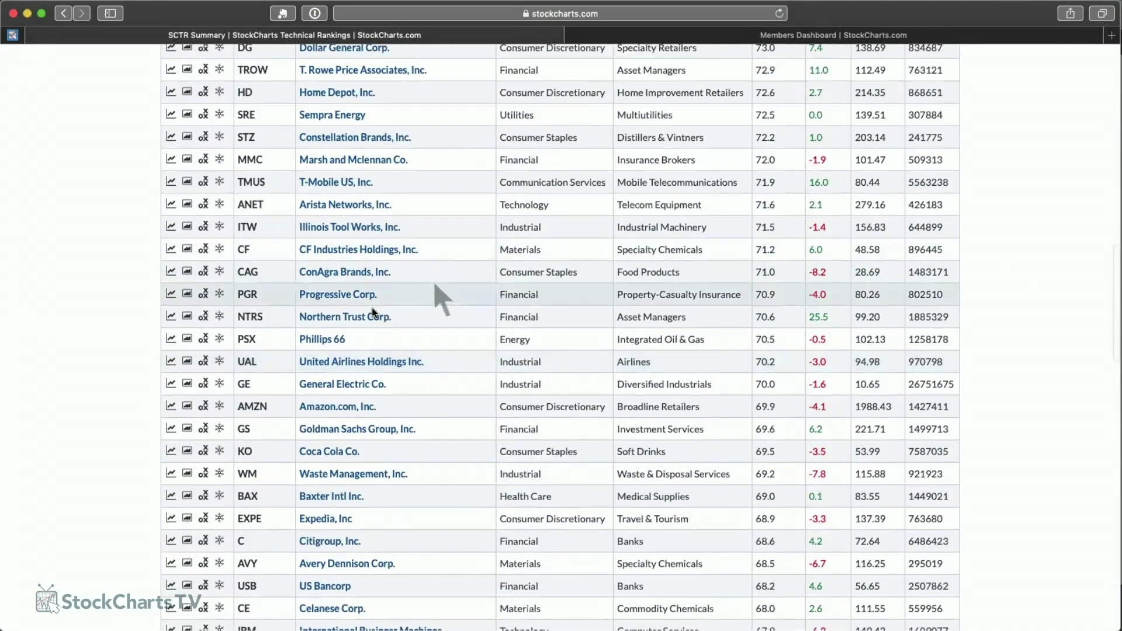
click(334, 347)
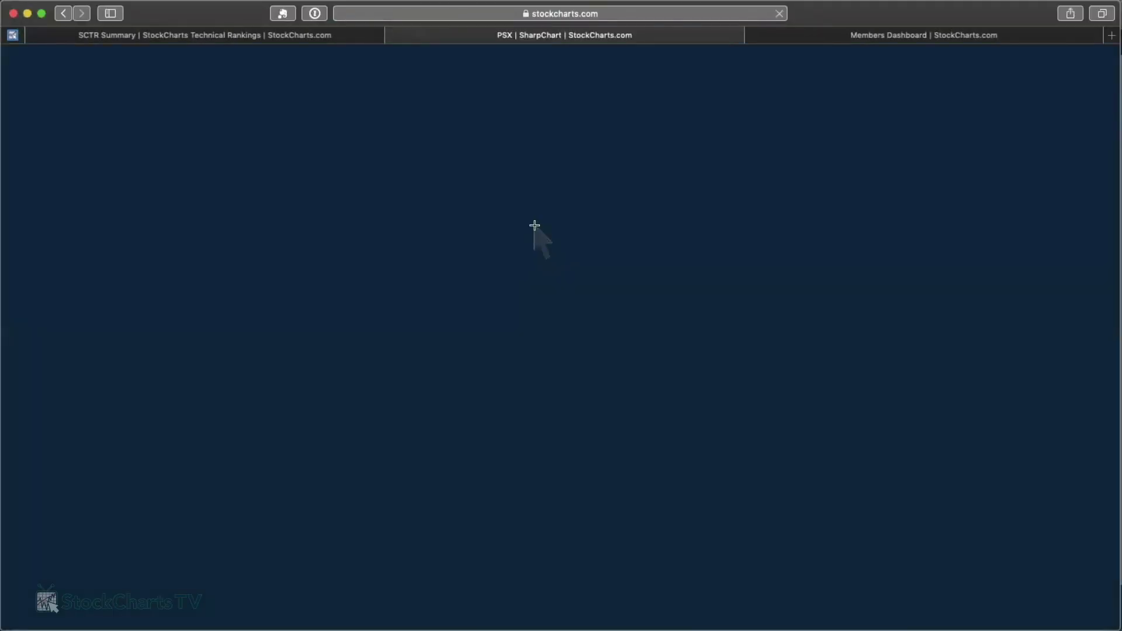
scroll(826, 281, down, 3)
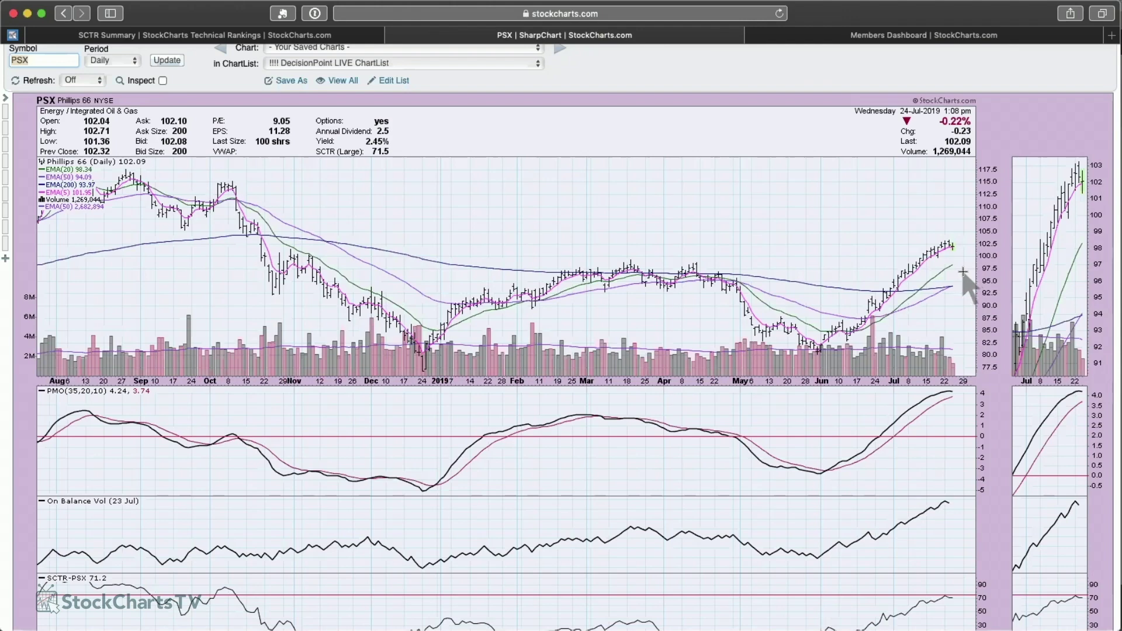
scroll(963, 272, down, 2)
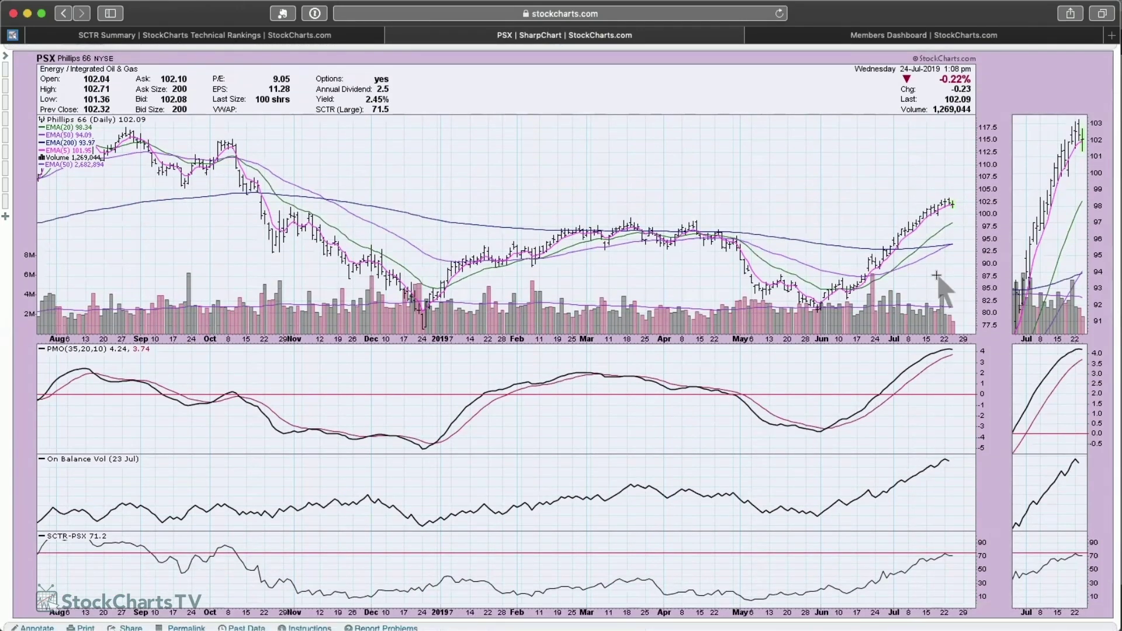
Step: View PSX in the Tom's Relative Chart style, examine its relative strength against $DJUSOL and $SPX, and return to the previous chart style
click(8, 188)
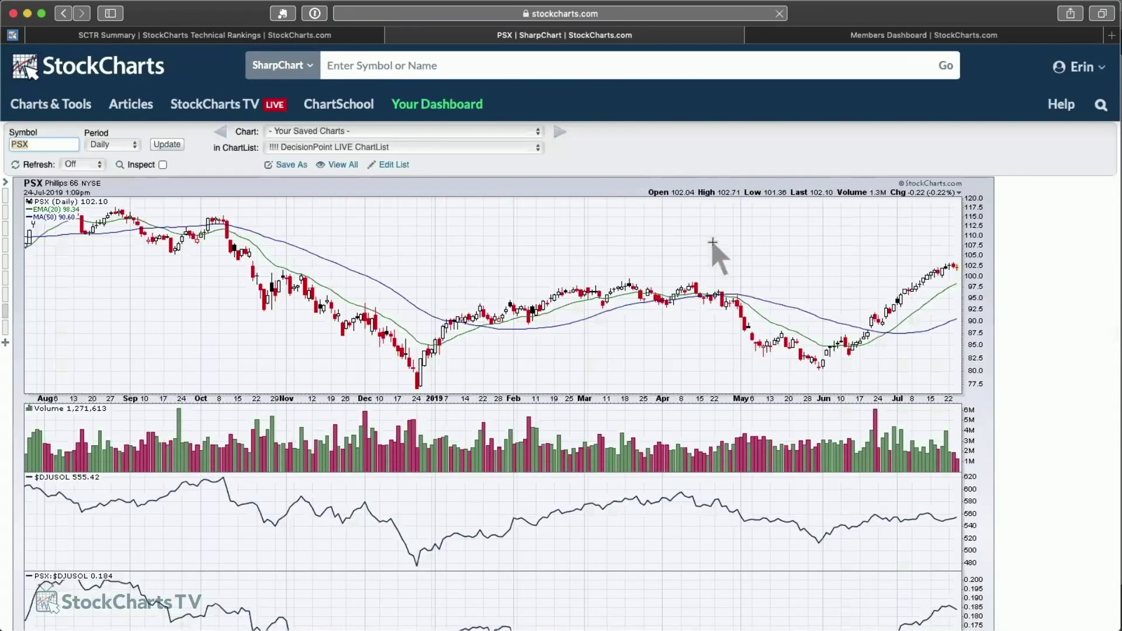
scroll(712, 241, down, 5)
scroll(712, 241, down, 1)
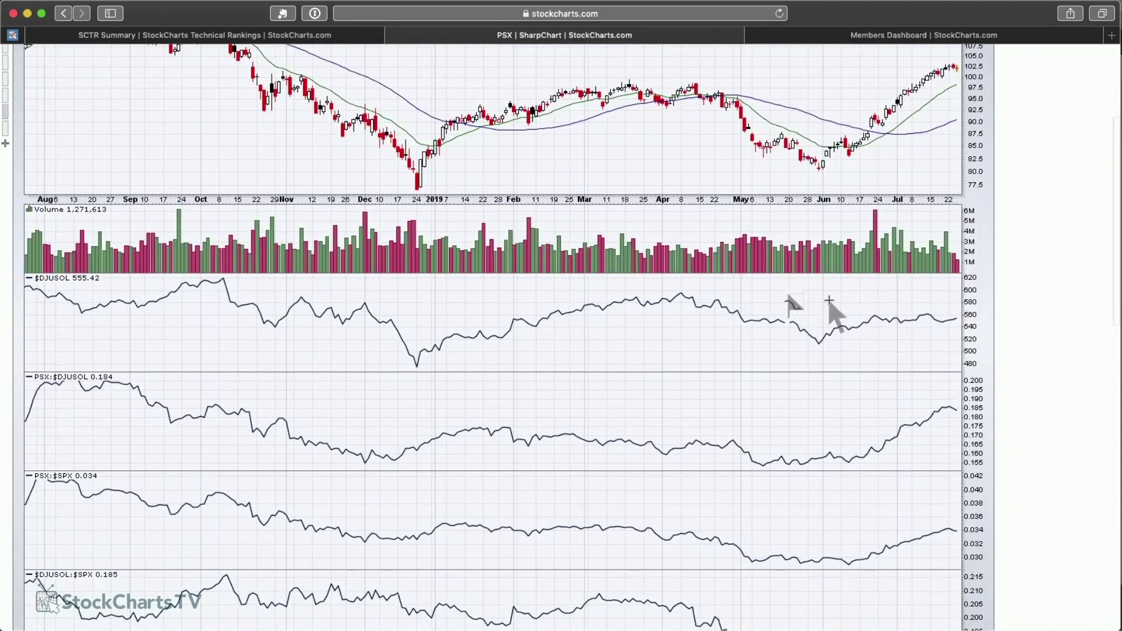
scroll(816, 290, down, 1)
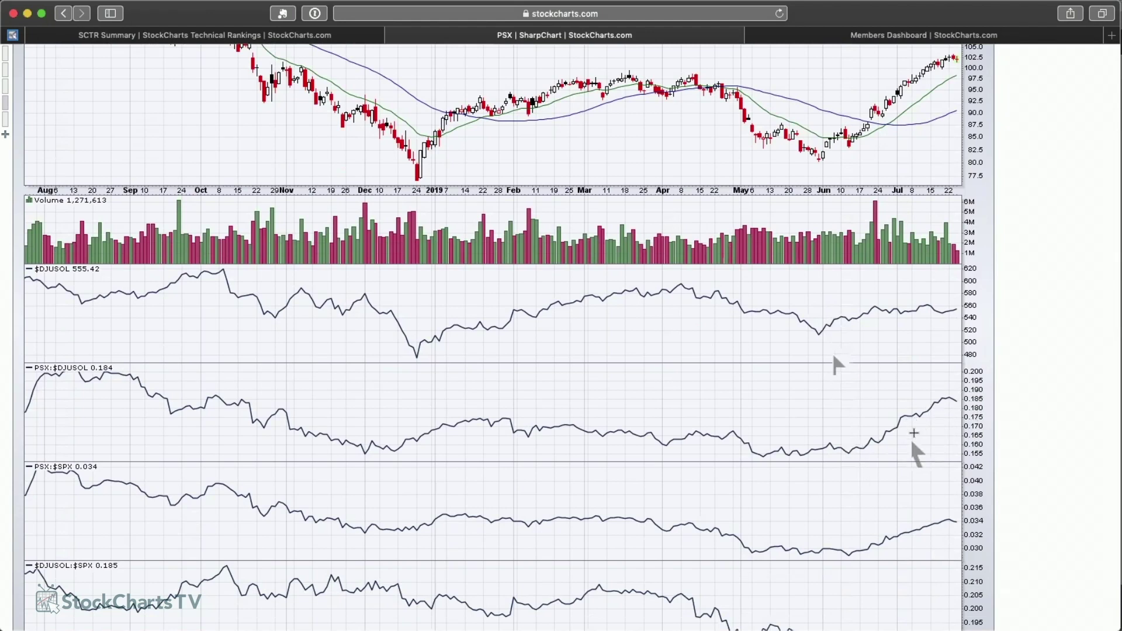
scroll(861, 459, down, 3)
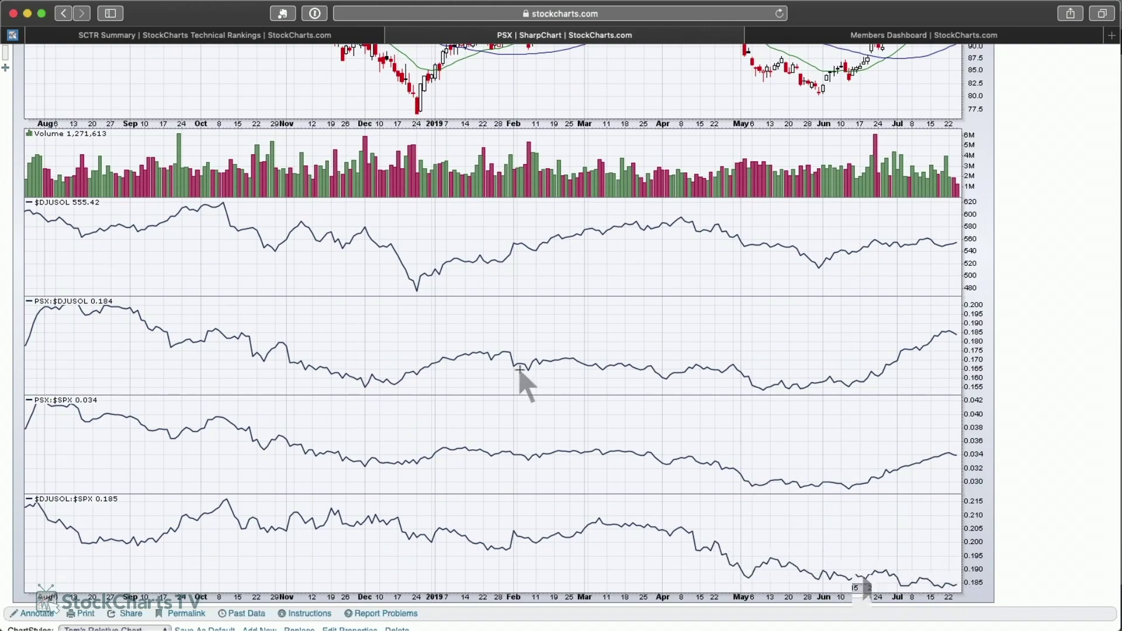
scroll(526, 375, up, 5)
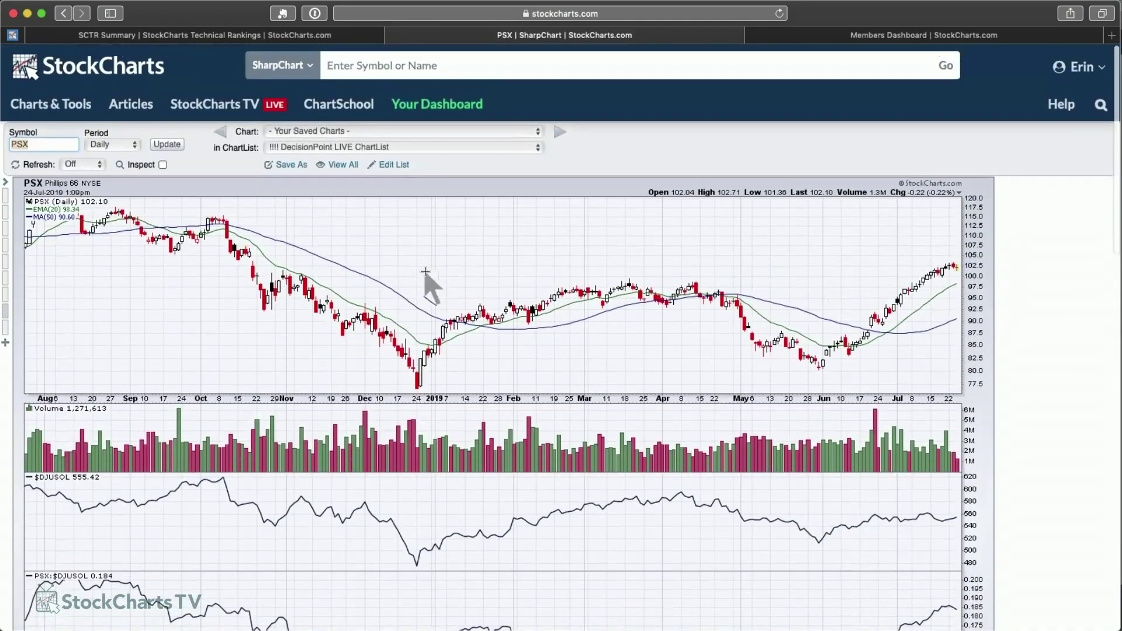
scroll(427, 269, left, 5)
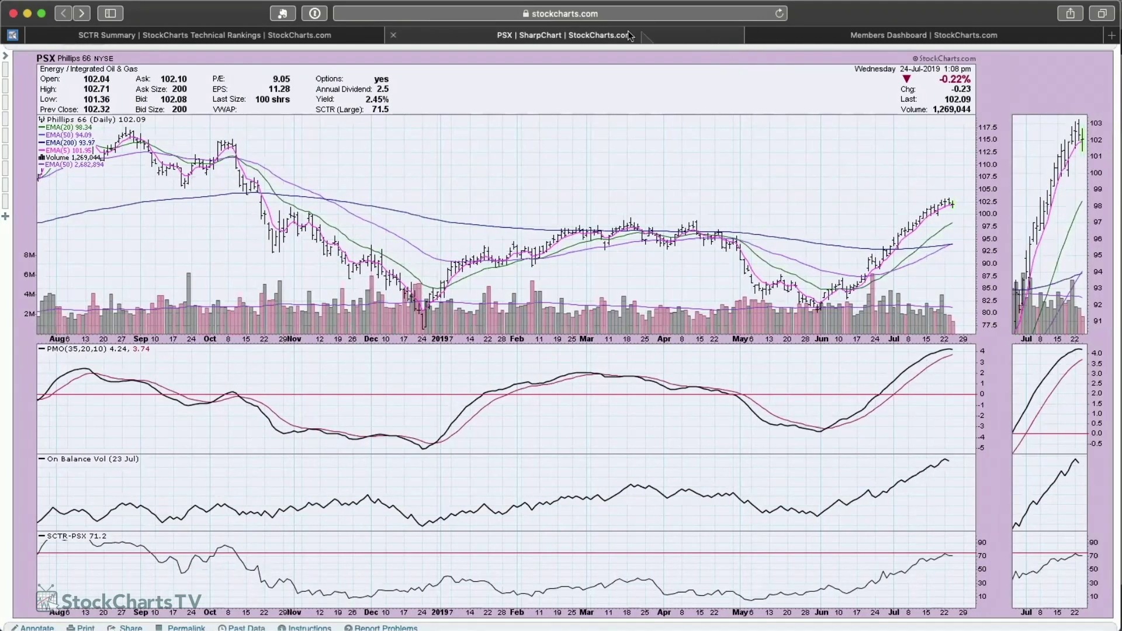
Step: Go back to the SCTR rankings, open the Constellation Brands (STZ) chart and examine its price and indicator panels
click(332, 32)
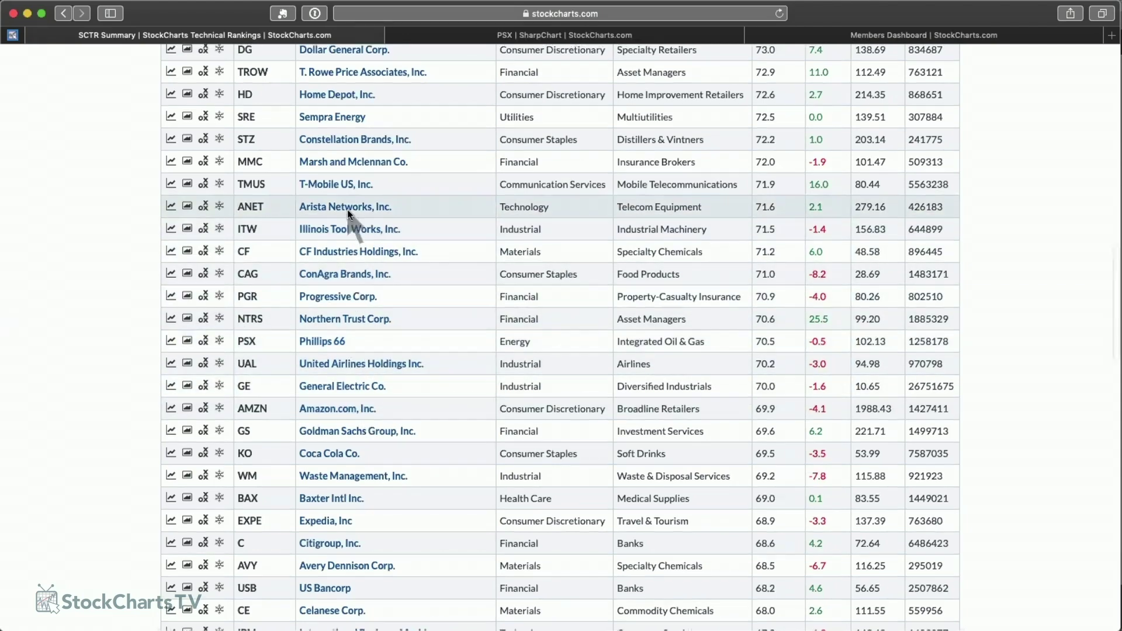
scroll(347, 210, up, 1)
click(348, 153)
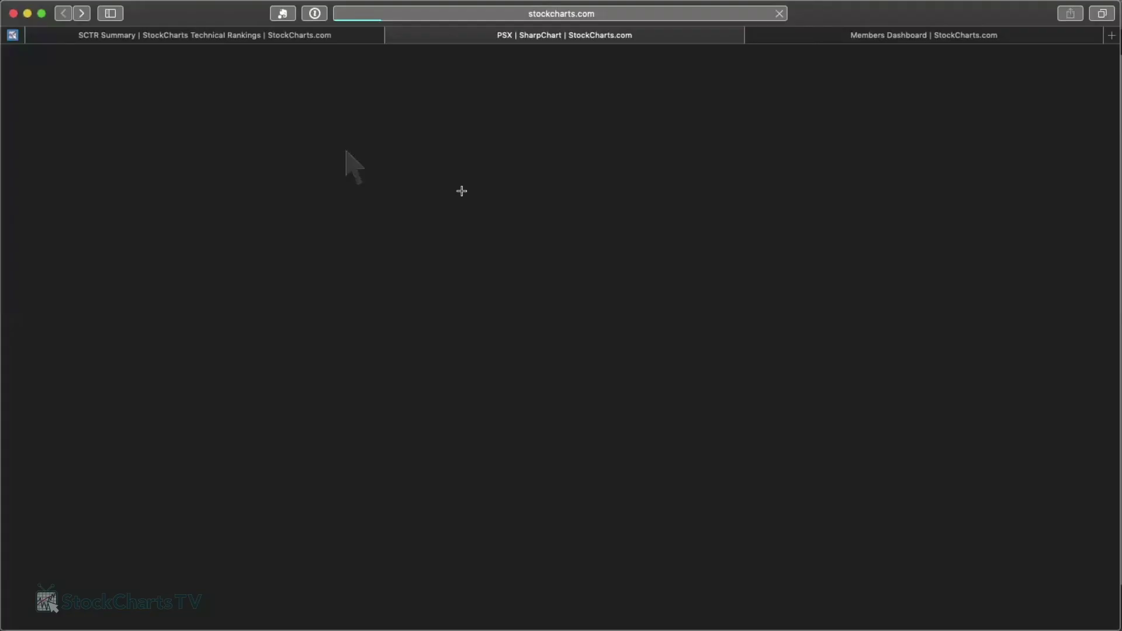
scroll(518, 326, down, 5)
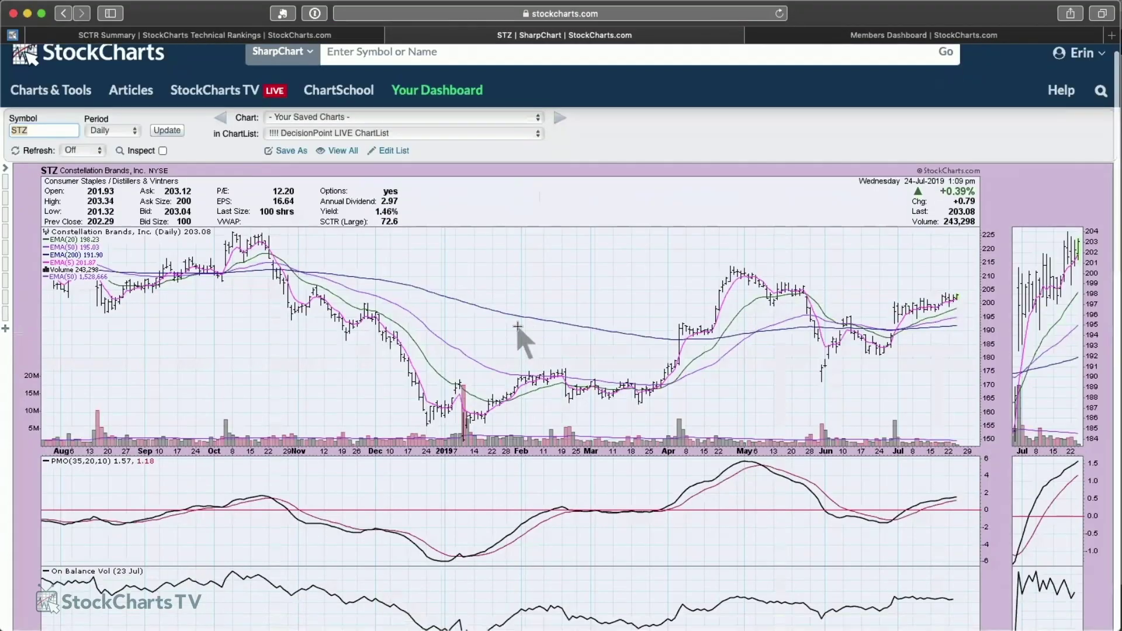
scroll(518, 326, down, 1)
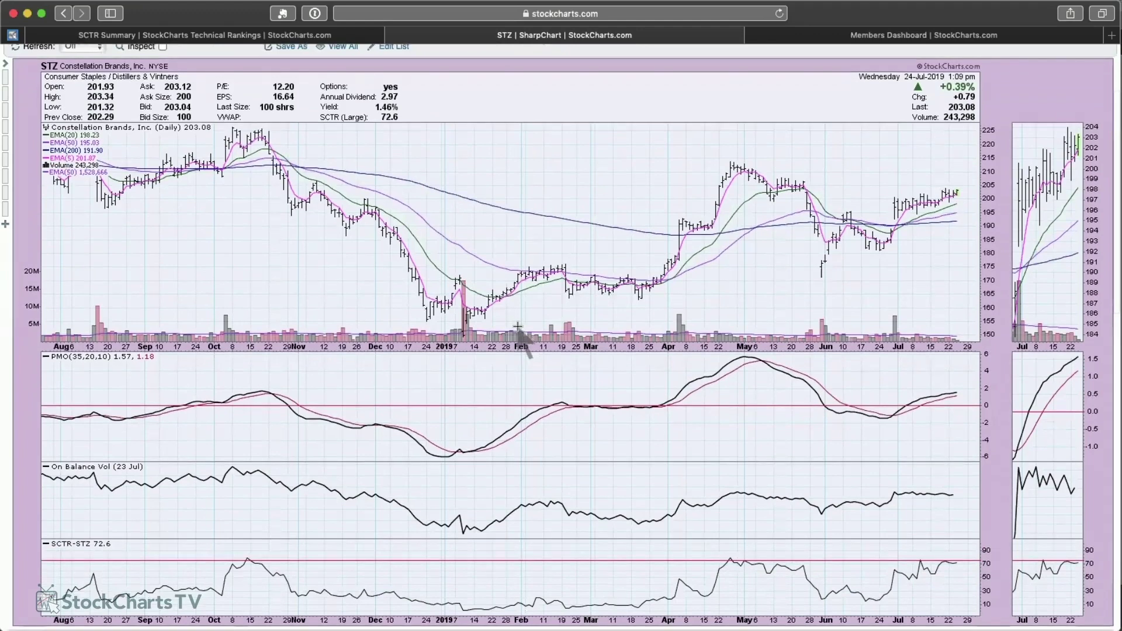